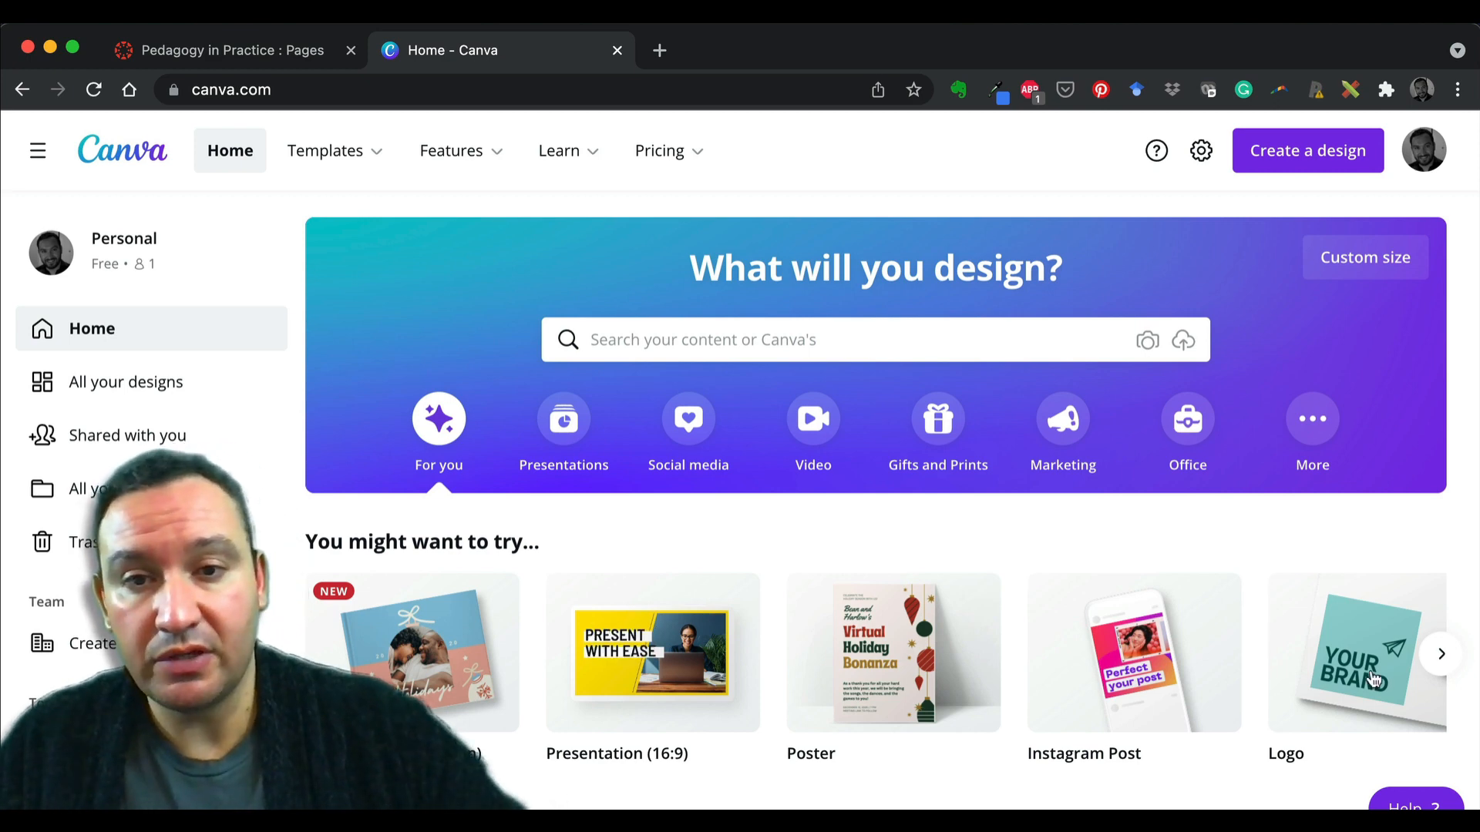
Step: Search the template library for ZOOM BACKGROUNDS and browse the resulting designs
{"action": "mouse_move", "coordinate": [637, 595]}
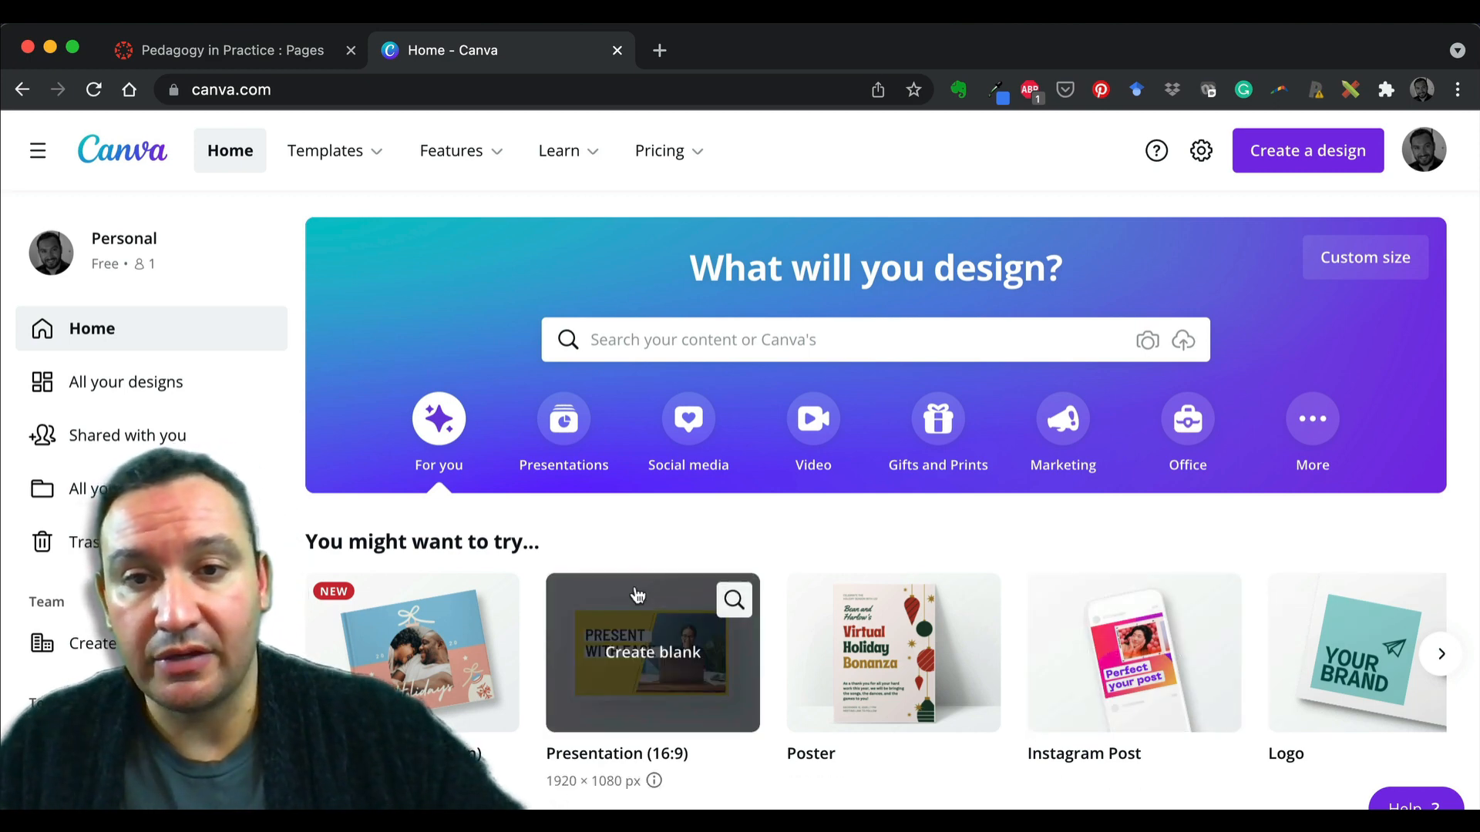
{"action": "left_click", "coordinate": [683, 339]}
{"action": "type", "text": "zOOM BACKGROUN"}
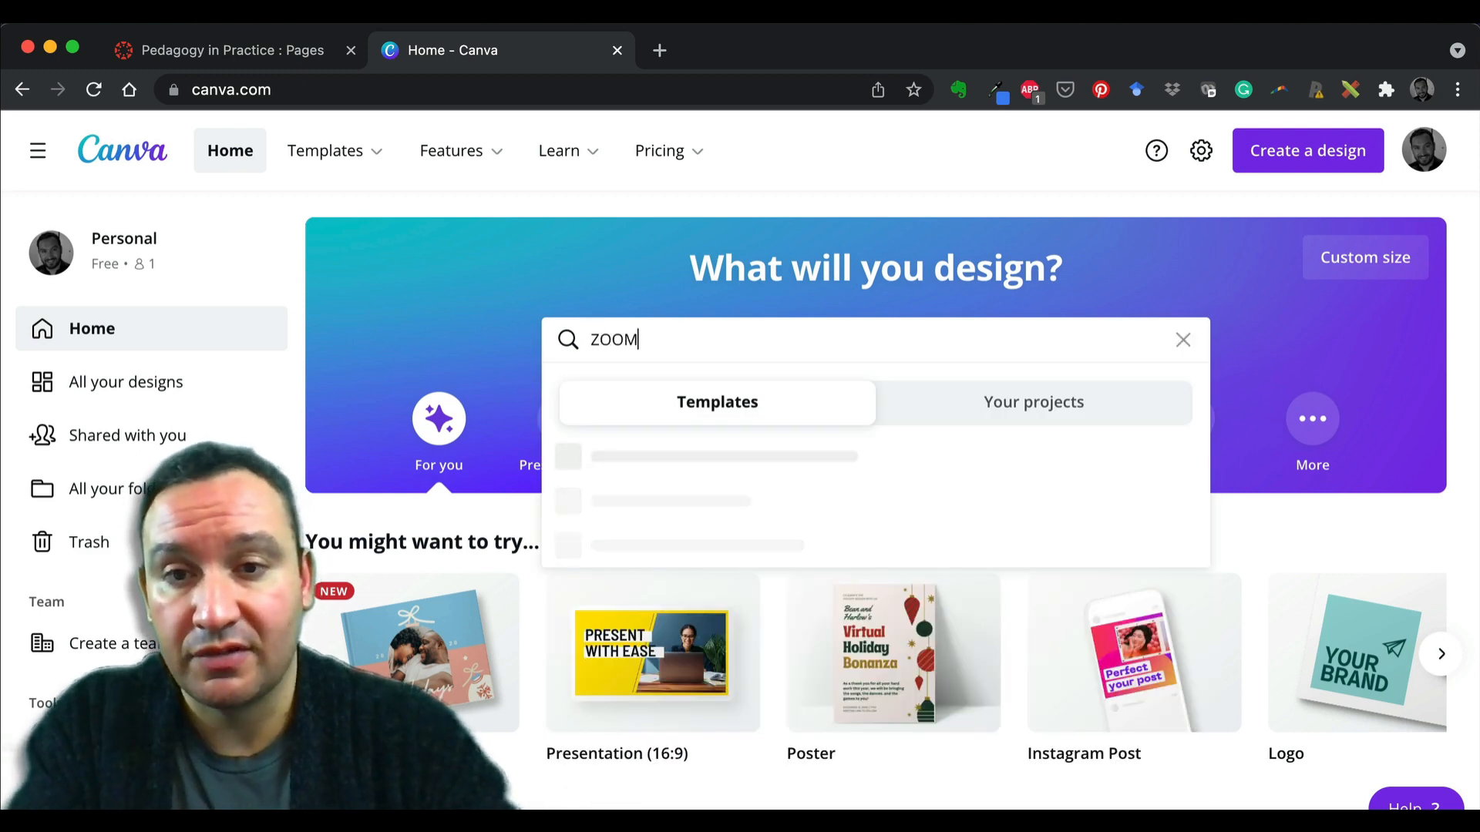
{"action": "type", "text": "DS"}
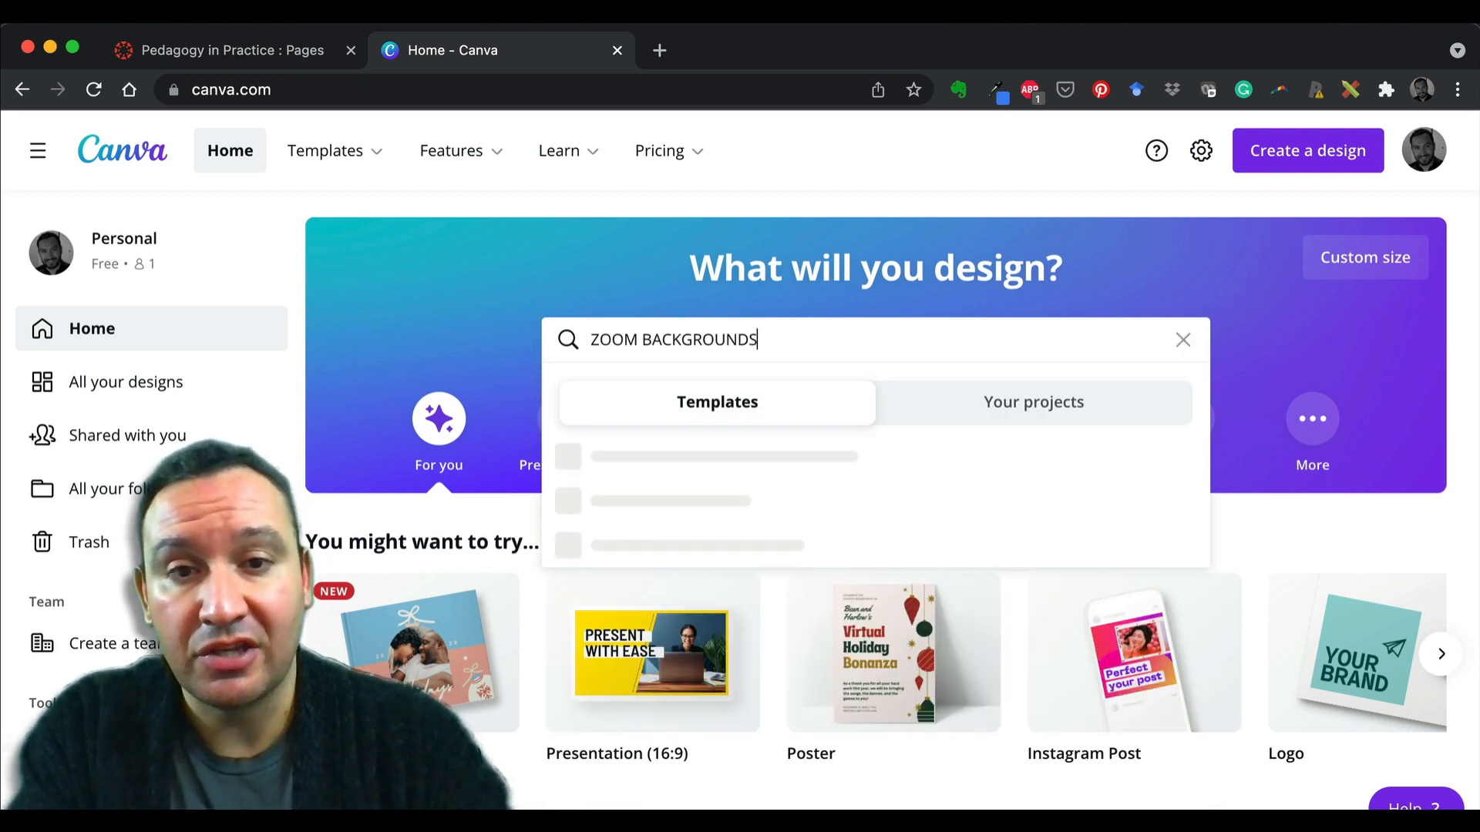
{"action": "key", "text": "Return"}
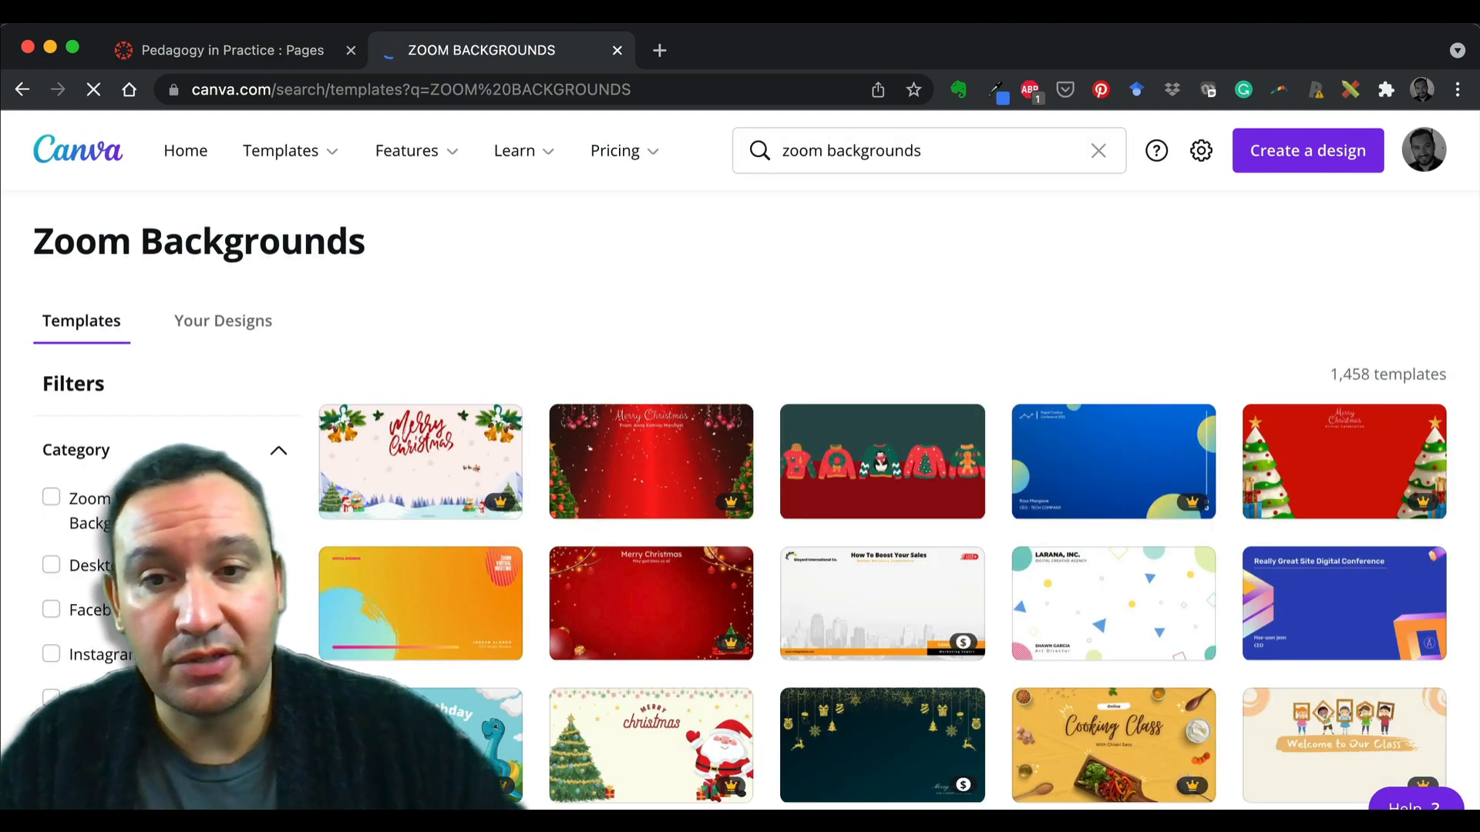
{"action": "scroll", "coordinate": [835, 591], "scroll_direction": "down", "scroll_amount": 2}
{"action": "scroll", "coordinate": [834, 591], "scroll_direction": "down", "scroll_amount": 10}
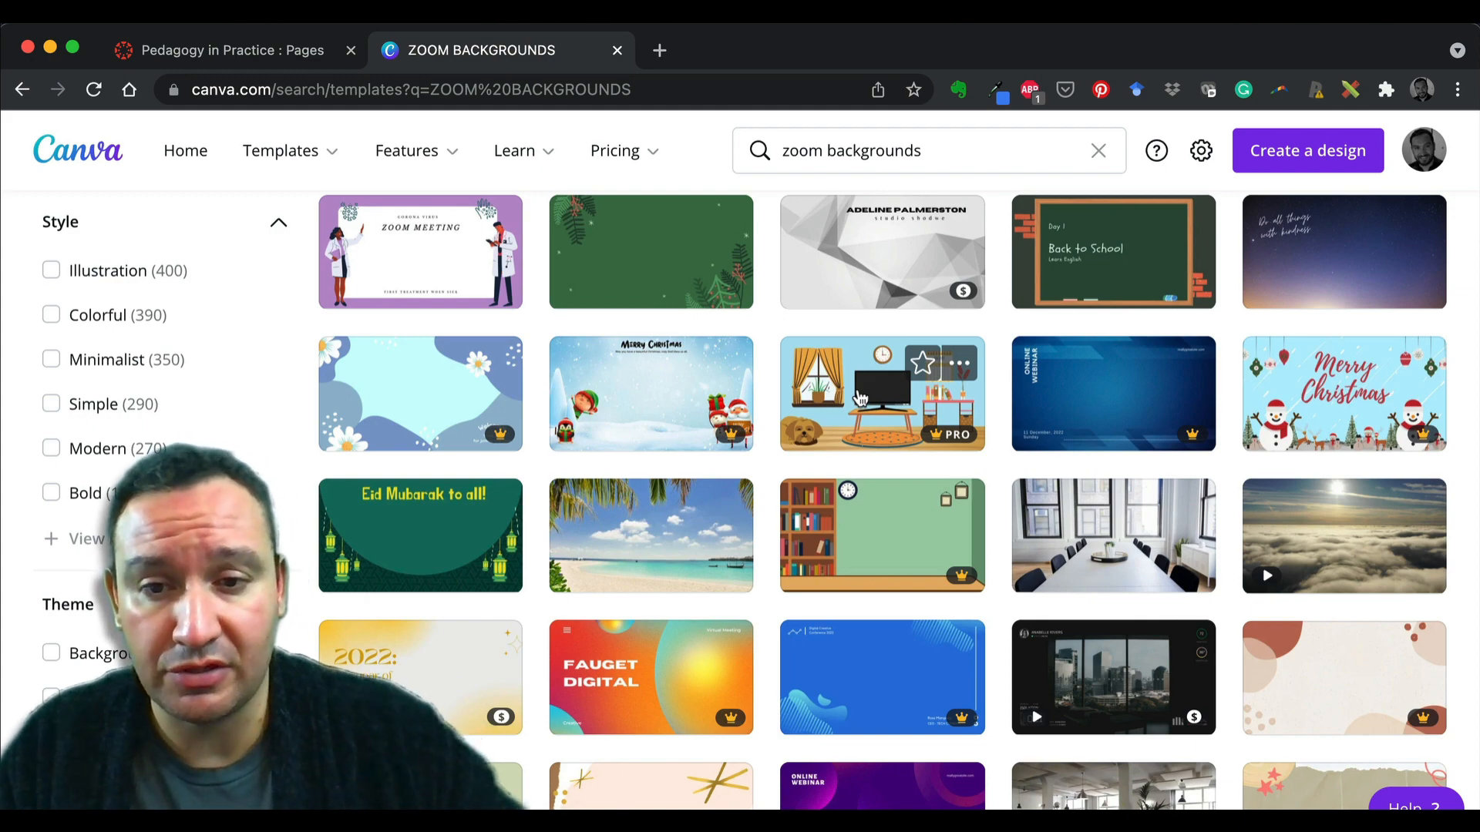
{"action": "scroll", "coordinate": [912, 482], "scroll_direction": "down", "scroll_amount": 2}
{"action": "scroll", "coordinate": [912, 479], "scroll_direction": "up", "scroll_amount": 10}
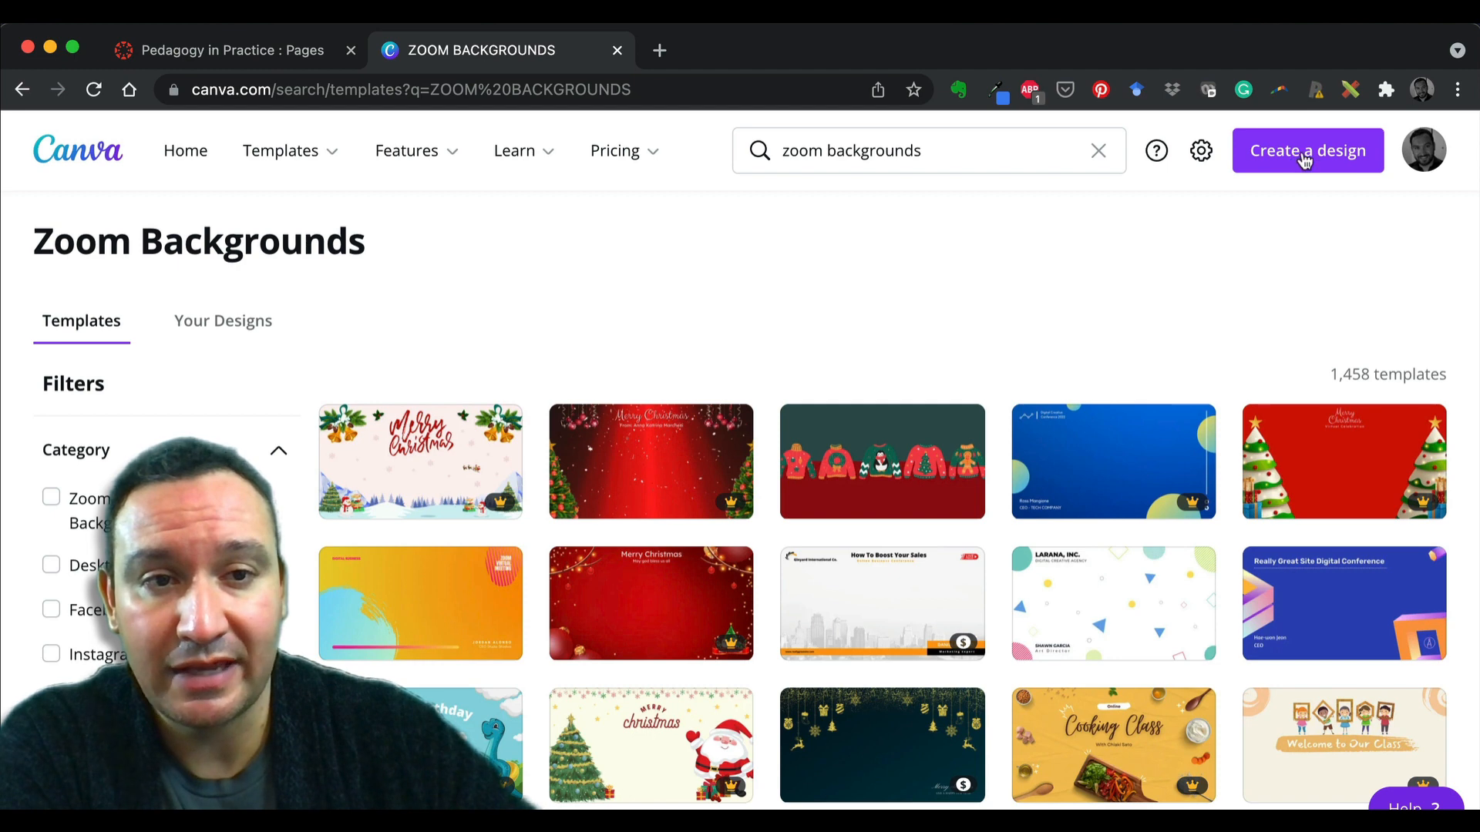
Step: Examine the preset formats offered for a new design, such as Presentation, Poster and Facebook Cover
{"action": "left_click", "coordinate": [1302, 158]}
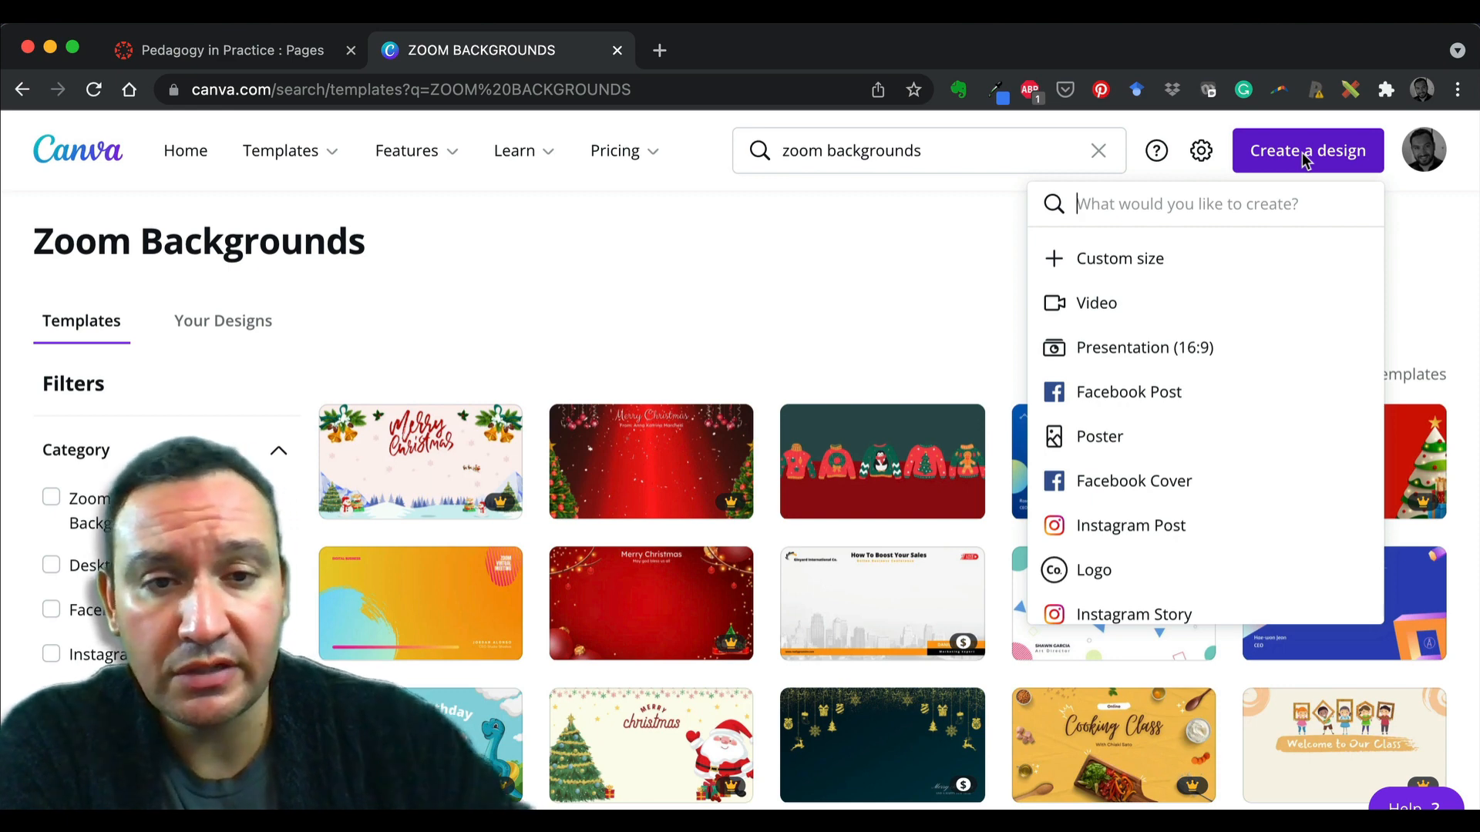
{"action": "scroll", "coordinate": [1131, 373], "scroll_direction": "down", "scroll_amount": 2}
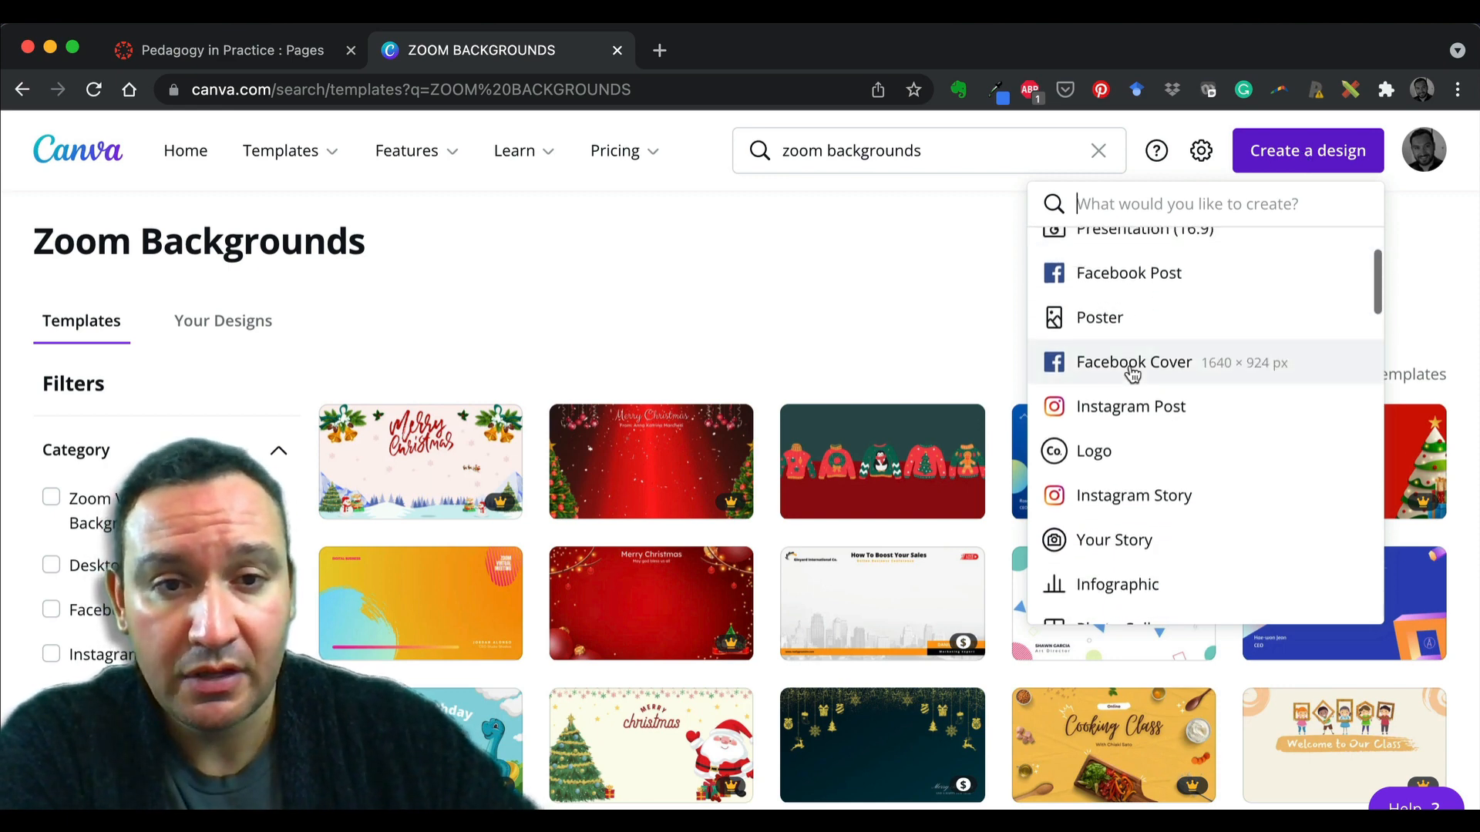
{"action": "scroll", "coordinate": [1132, 373], "scroll_direction": "up", "scroll_amount": 2}
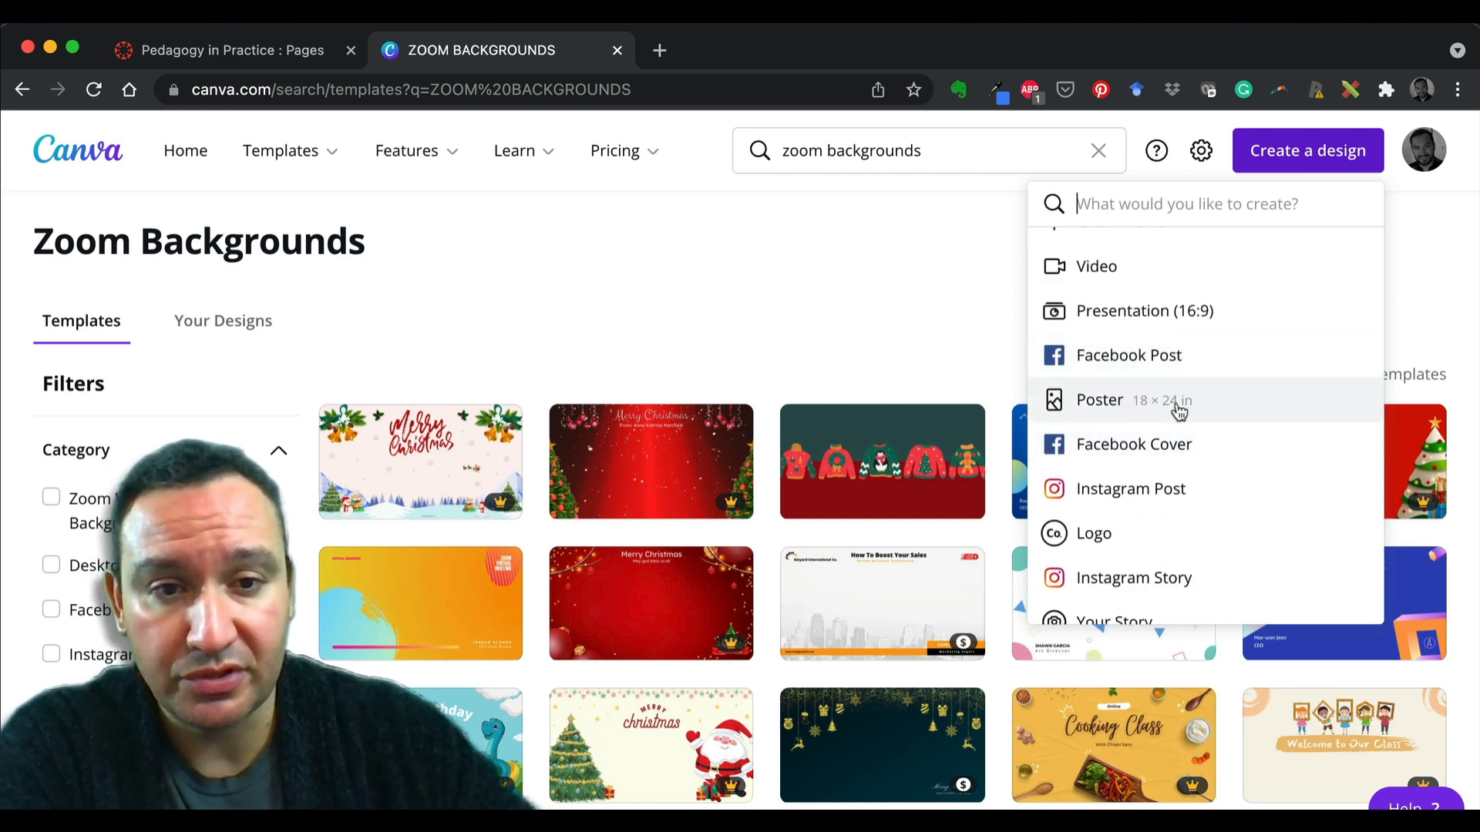
{"action": "scroll", "coordinate": [1121, 412], "scroll_direction": "down", "scroll_amount": 3}
{"action": "scroll", "coordinate": [1130, 439], "scroll_direction": "down", "scroll_amount": 1}
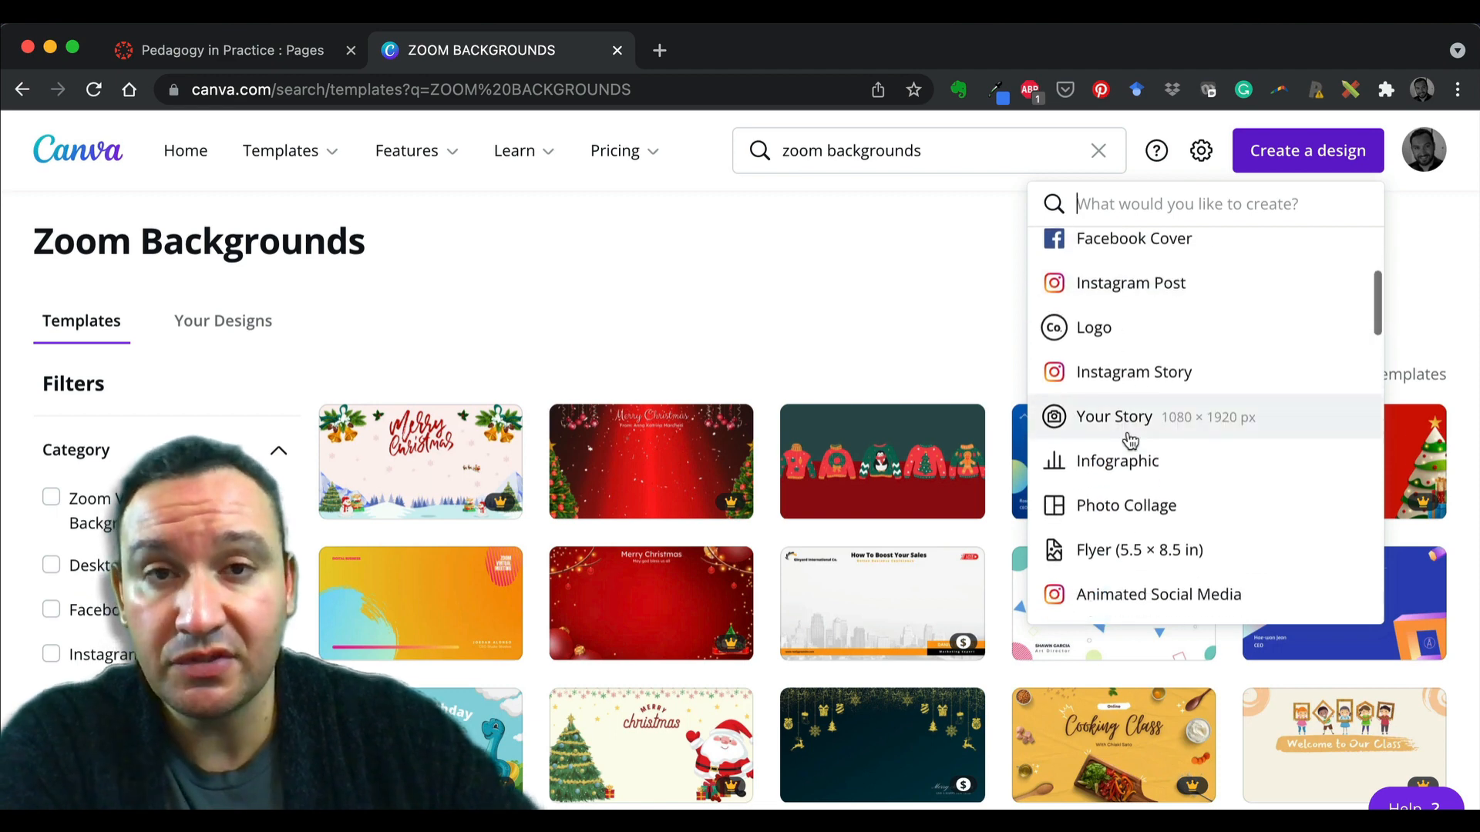
{"action": "scroll", "coordinate": [1156, 433], "scroll_direction": "up", "scroll_amount": 3}
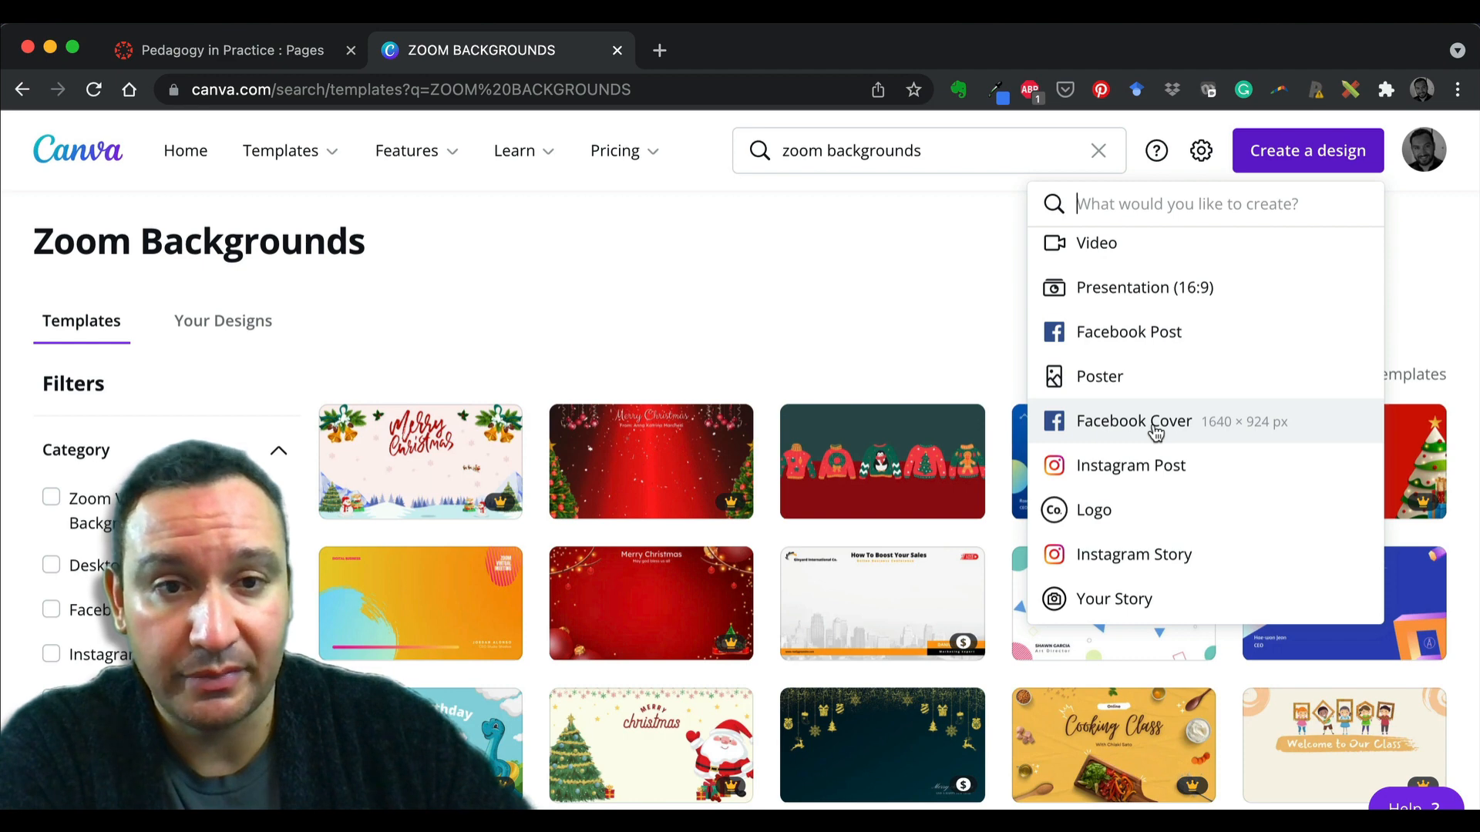
{"action": "scroll", "coordinate": [1154, 432], "scroll_direction": "up", "scroll_amount": 2}
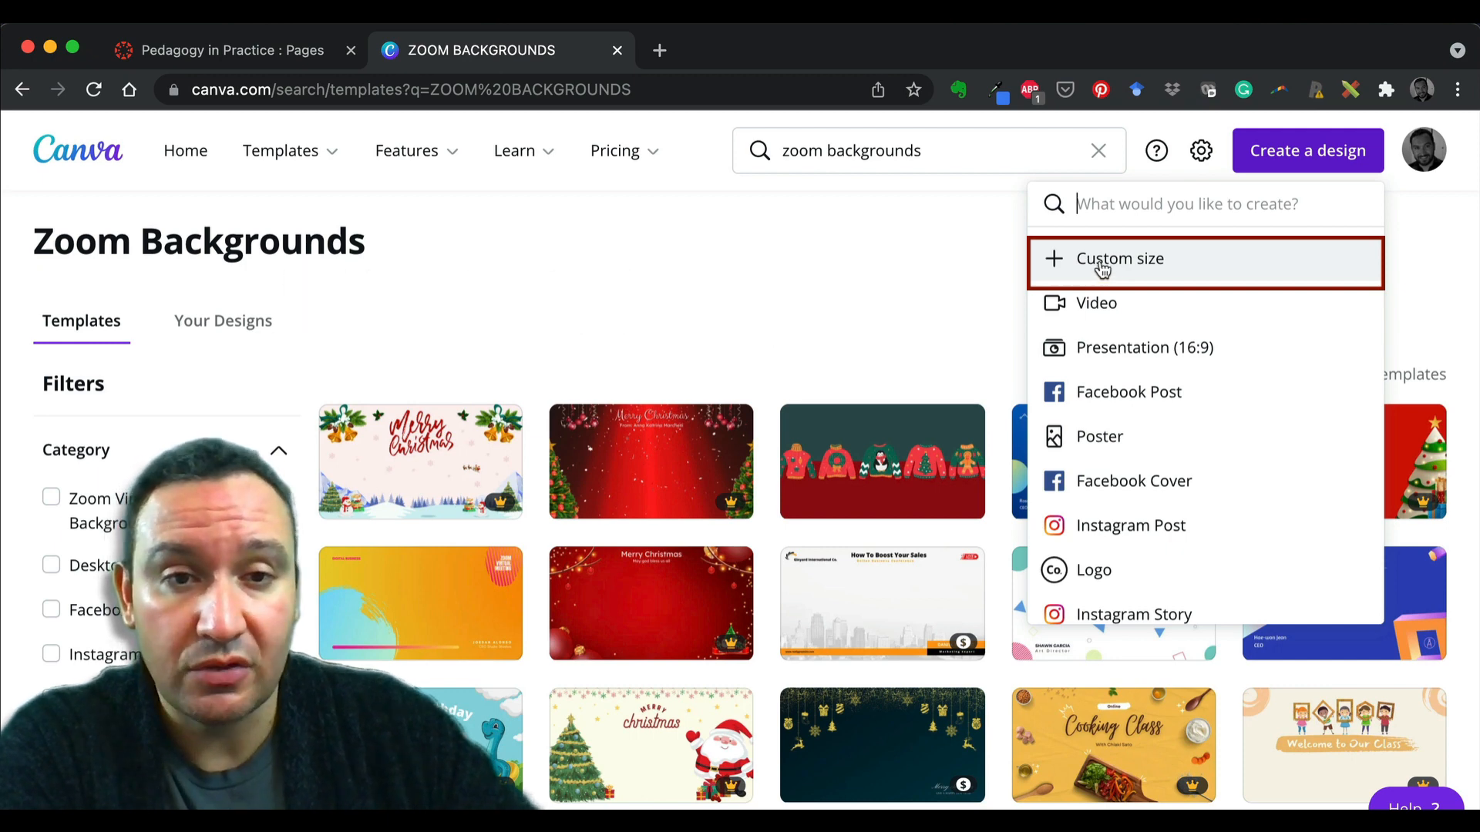
Step: Create a new blank design with a custom size of 1000 px wide by 300 px high
{"action": "left_click", "coordinate": [1102, 262]}
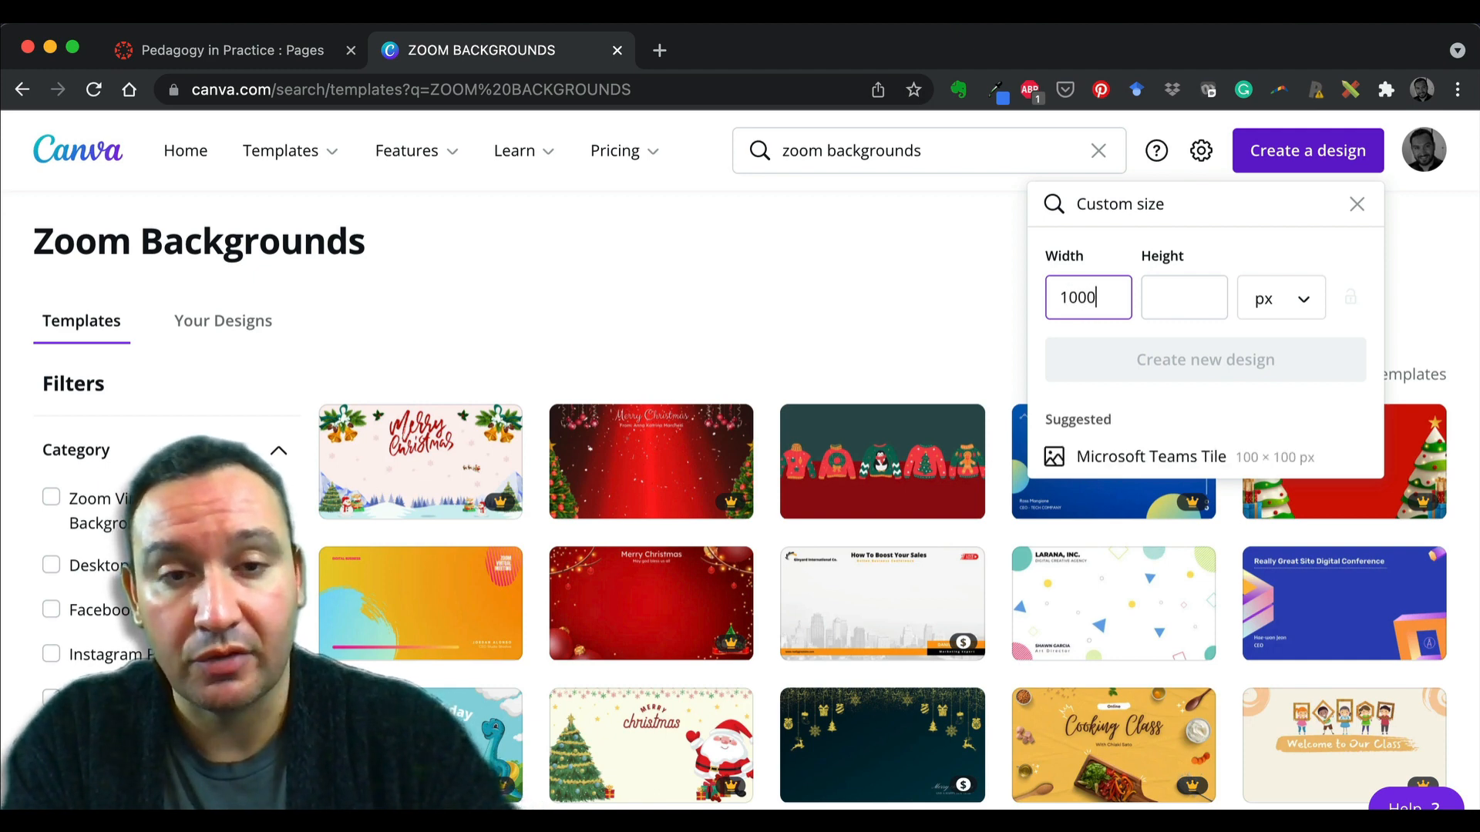
{"action": "left_click", "coordinate": [1164, 297]}
{"action": "scroll", "coordinate": [1165, 301], "scroll_direction": "down", "scroll_amount": 1}
{"action": "type", "text": "1"}
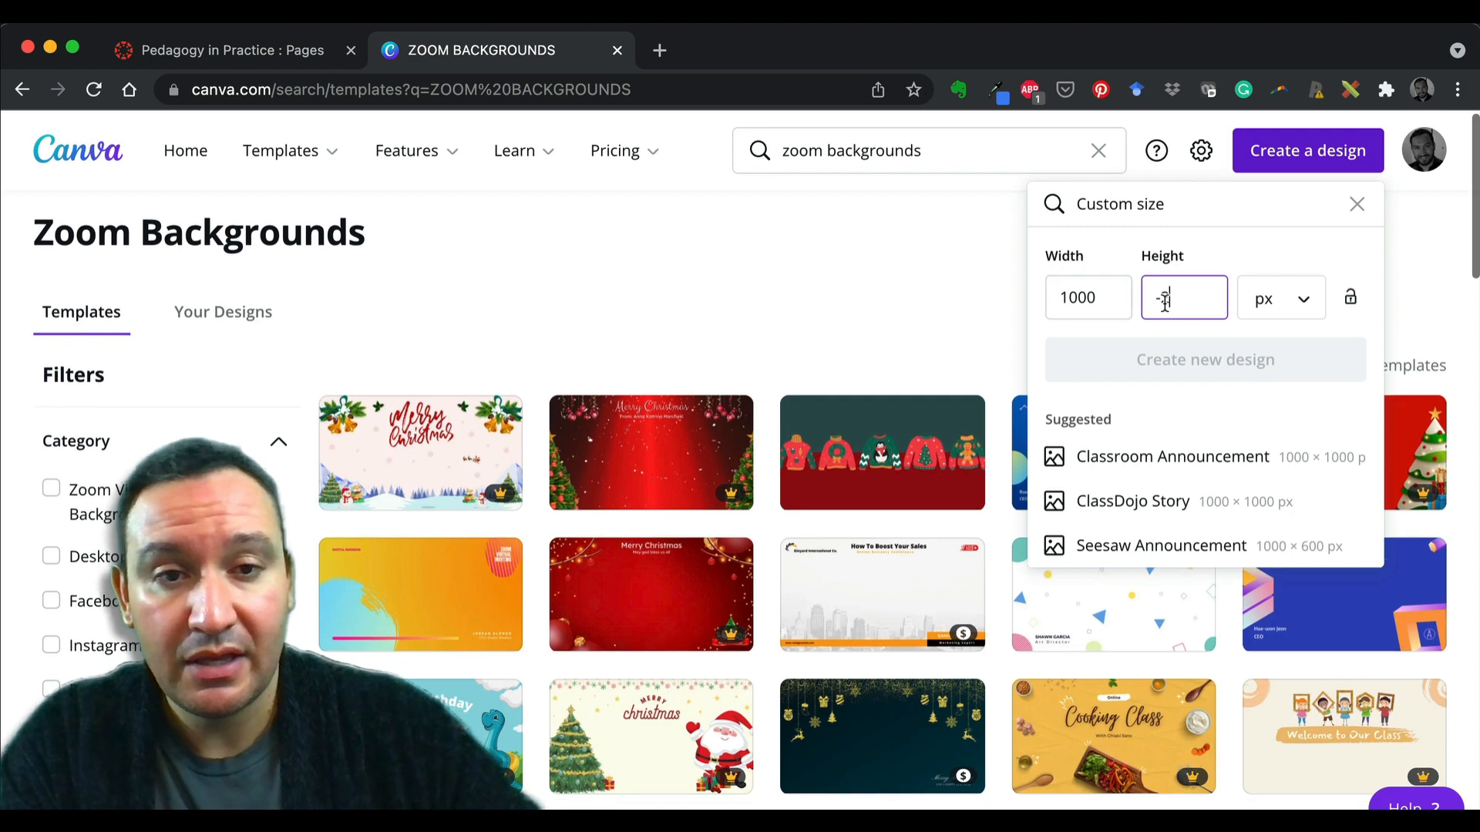
{"action": "type", "text": "2300"}
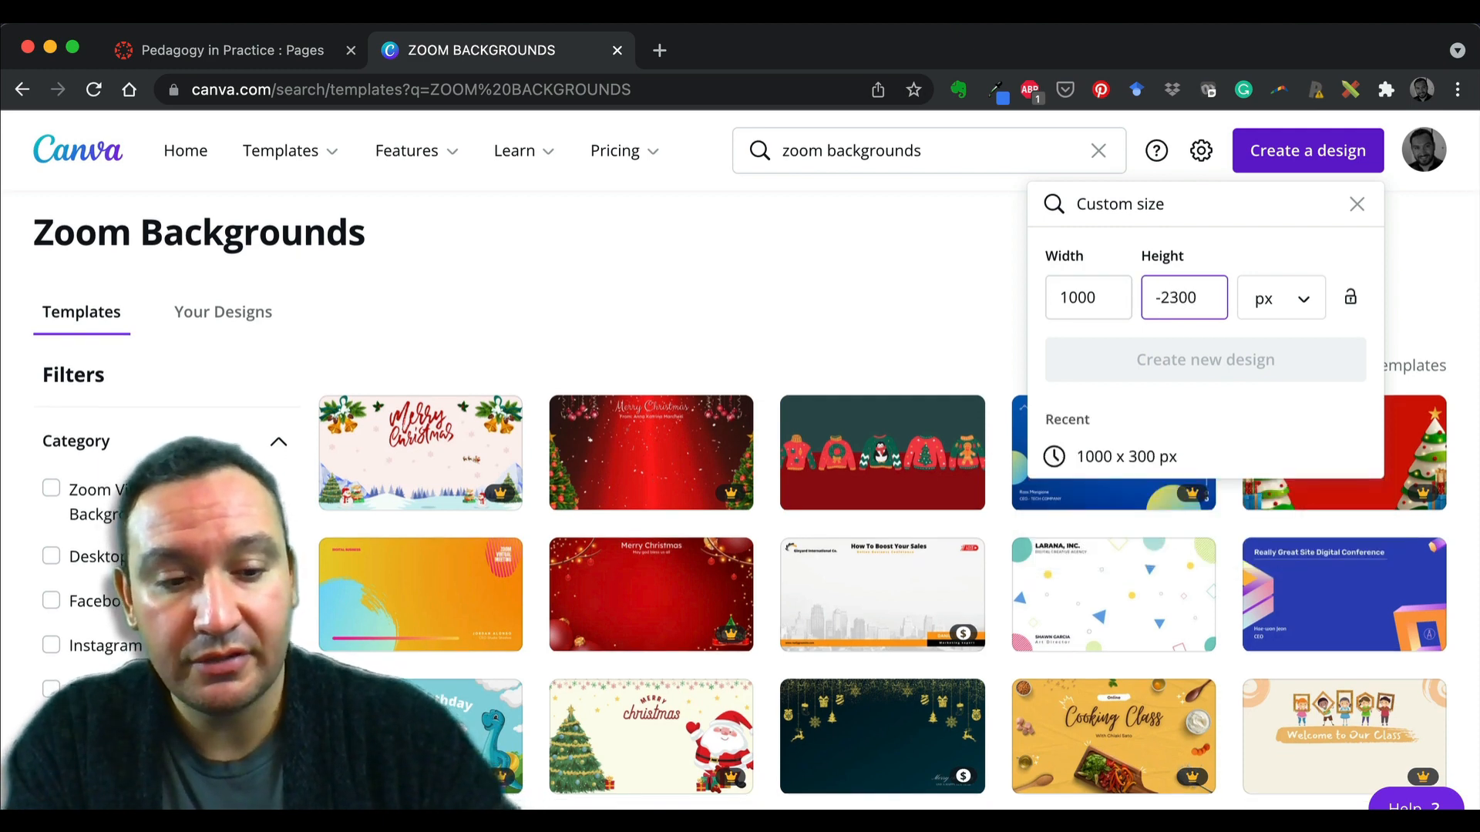
{"action": "key", "text": "BackSpace"}
{"action": "key", "text": "BackSpace"}
{"action": "key", "text": "BackSpace"}
{"action": "key", "text": "BackSpace"}
{"action": "key", "text": "BackSpace"}
{"action": "type", "text": "300"}
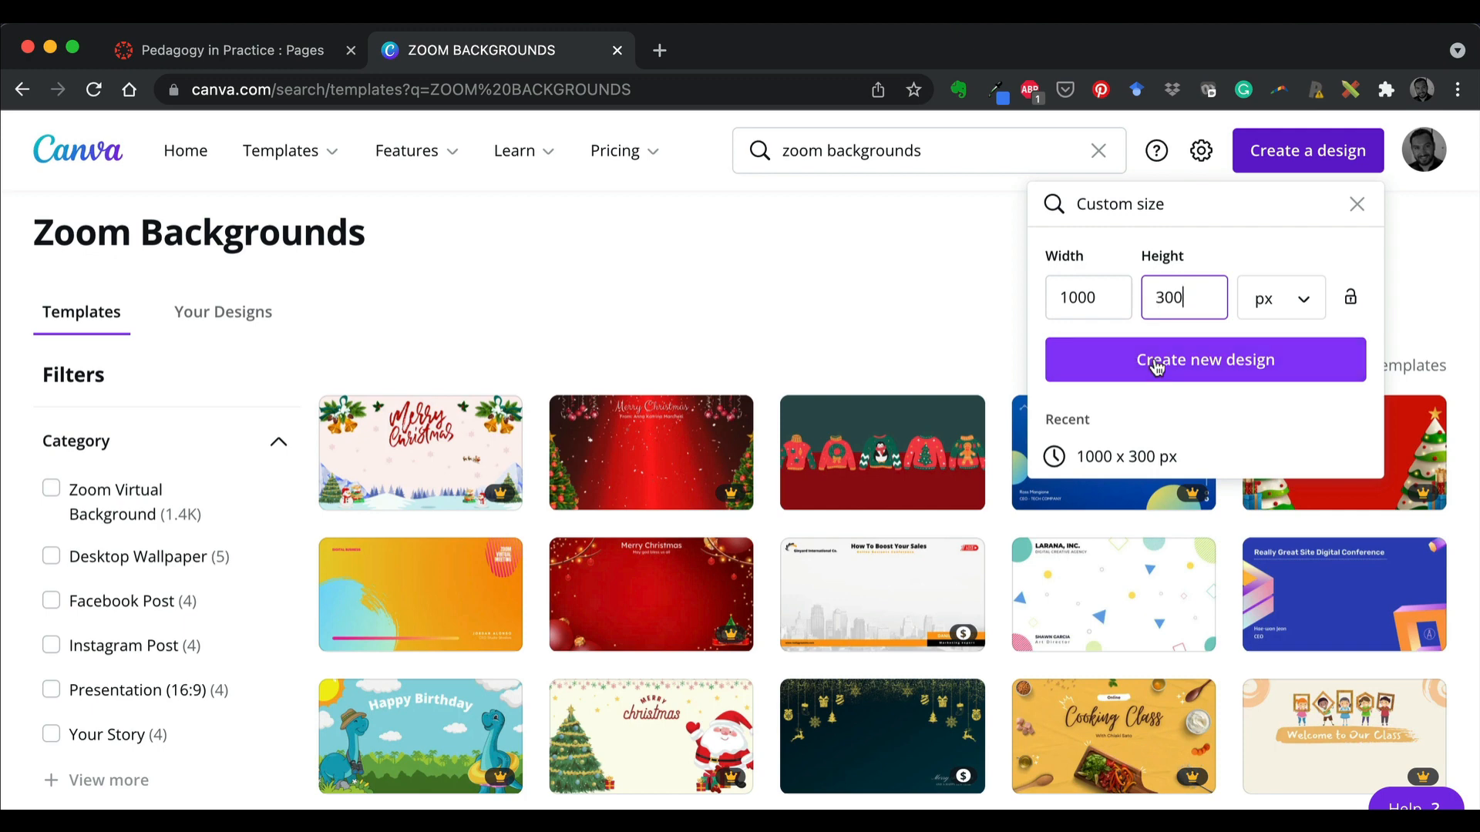
{"action": "left_click", "coordinate": [1156, 363]}
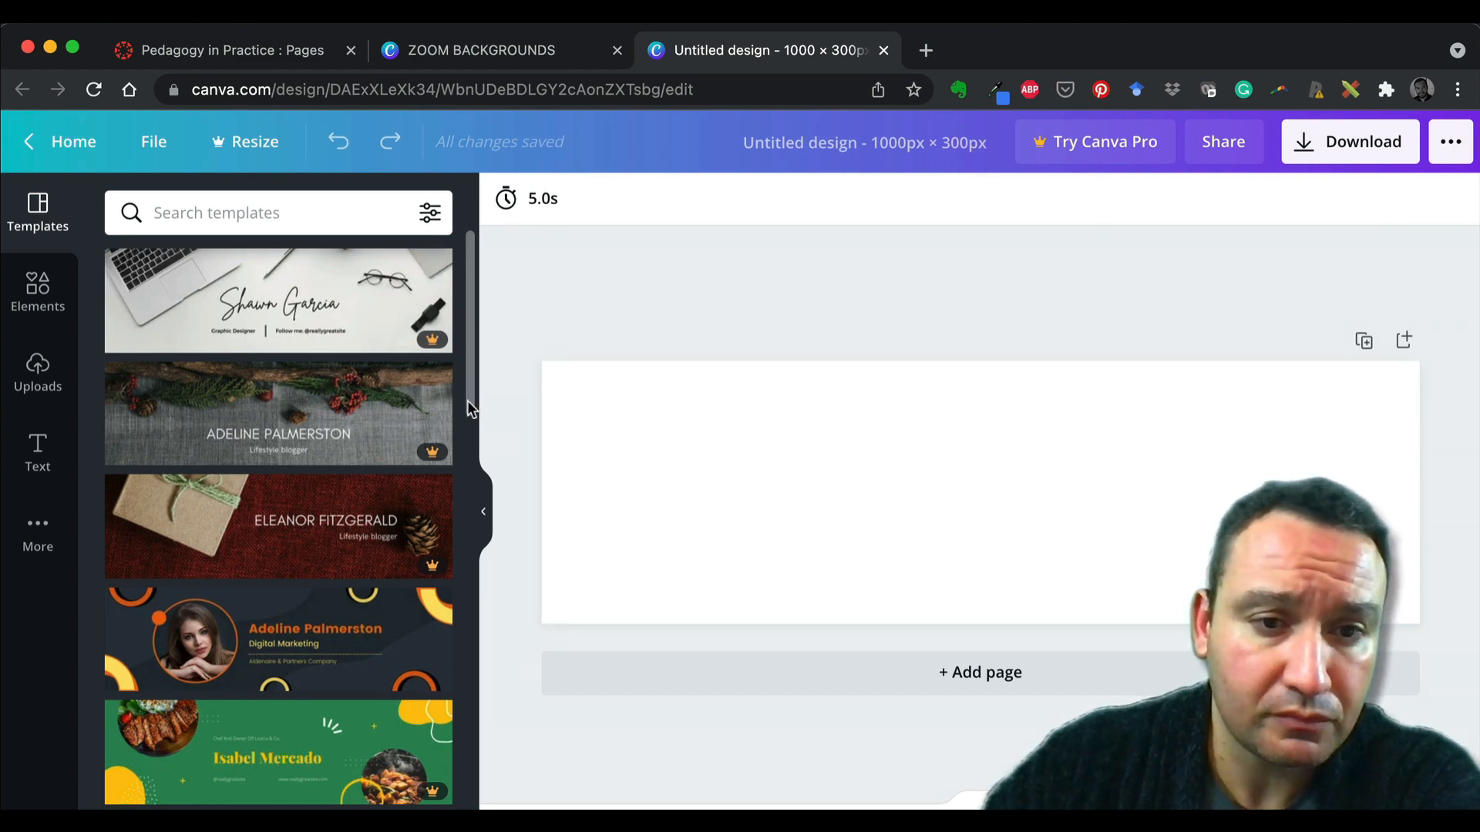
Step: Browse the banner templates offered for the blank design, checking which ones are marked PRO
{"action": "left_click_drag", "start_coordinate": [468, 367], "coordinate": [400, 345]}
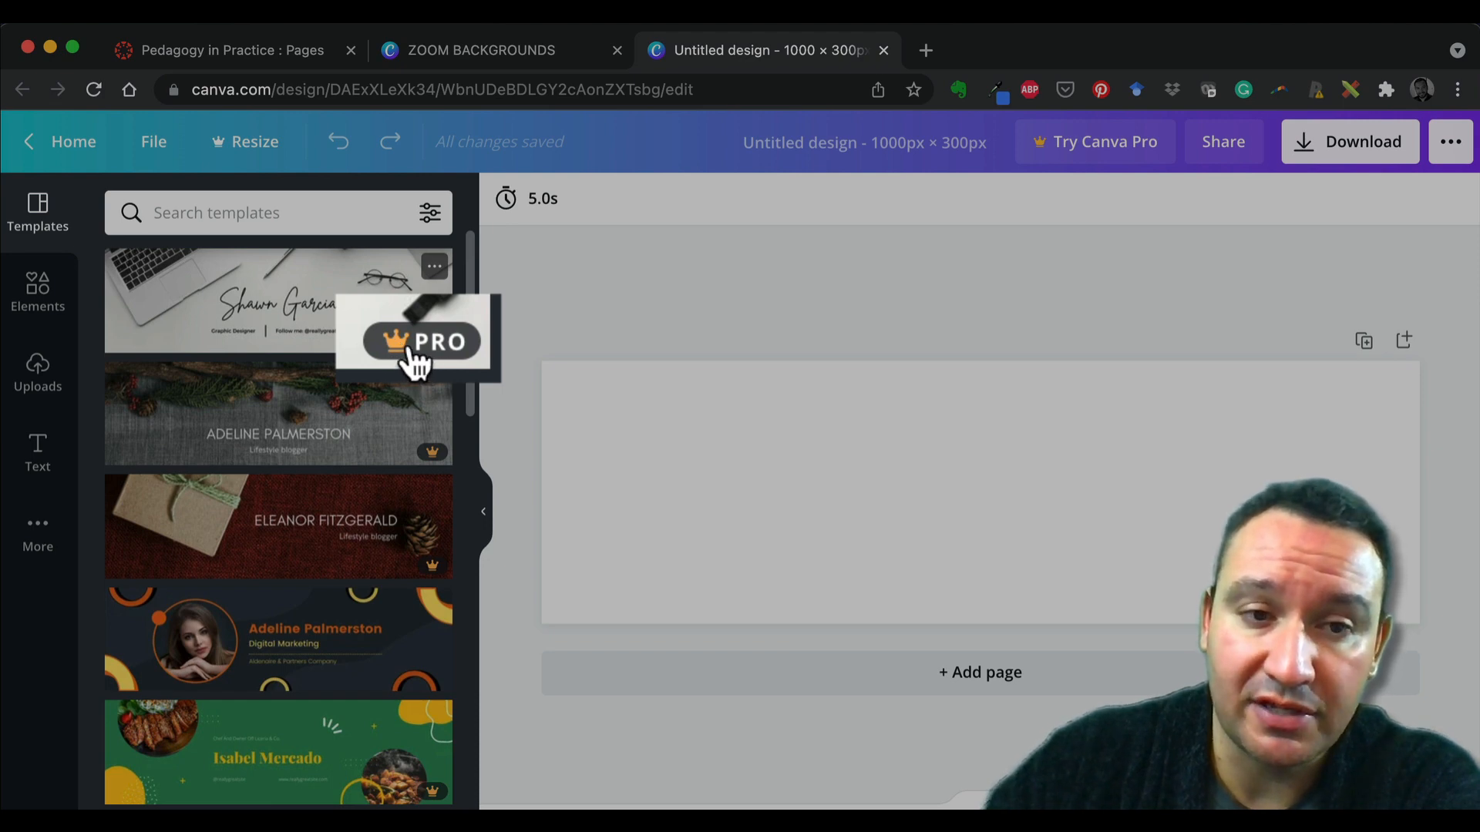
{"action": "left_click_drag", "start_coordinate": [415, 361], "coordinate": [469, 408]}
{"action": "scroll", "coordinate": [439, 385], "scroll_direction": "down", "scroll_amount": 2}
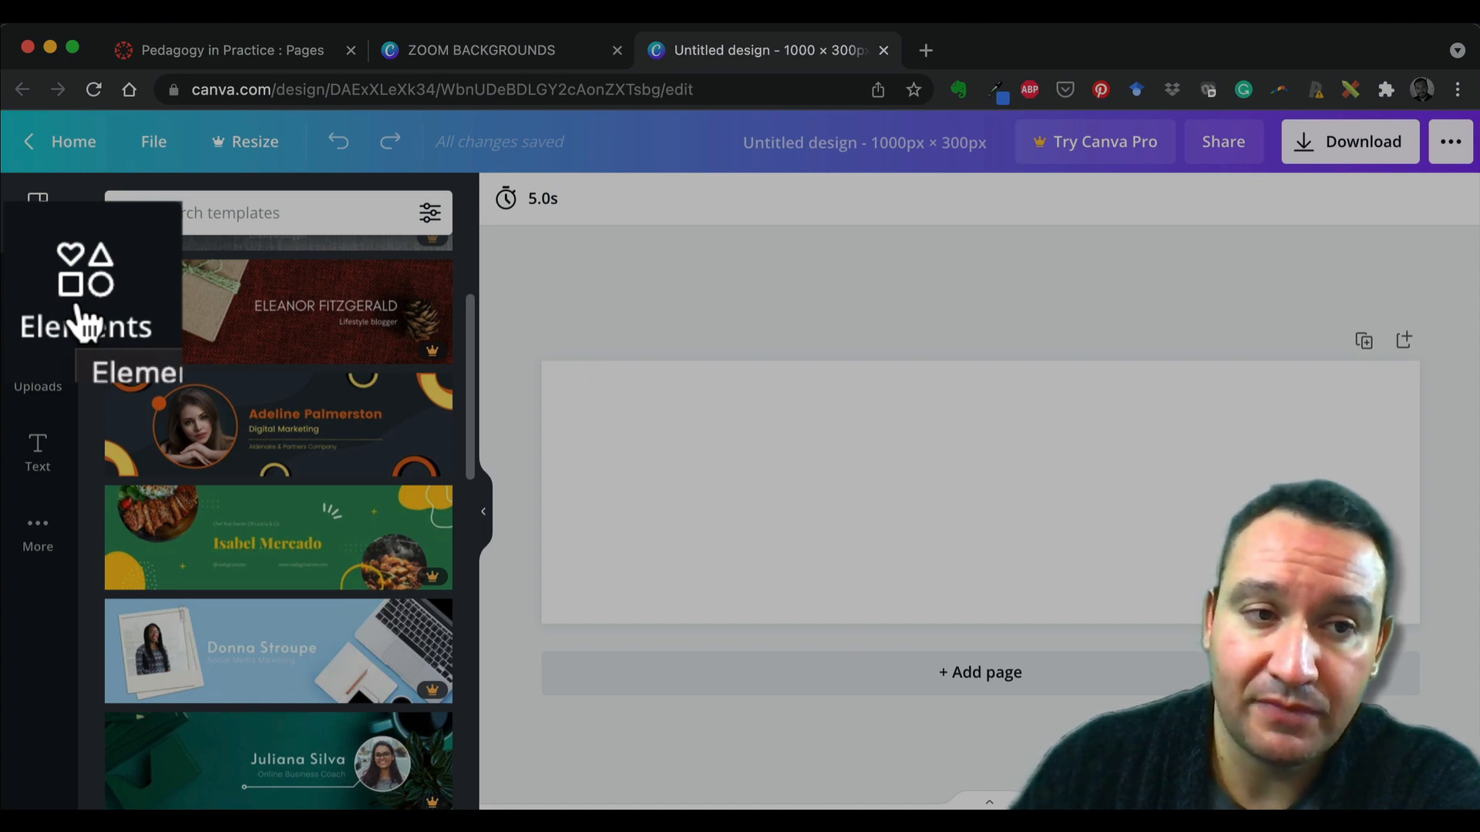
Step: Examine the available element categories, including lines and shapes, graphics, photos, videos, audio, charts, frames and grids
{"action": "left_click", "coordinate": [37, 300]}
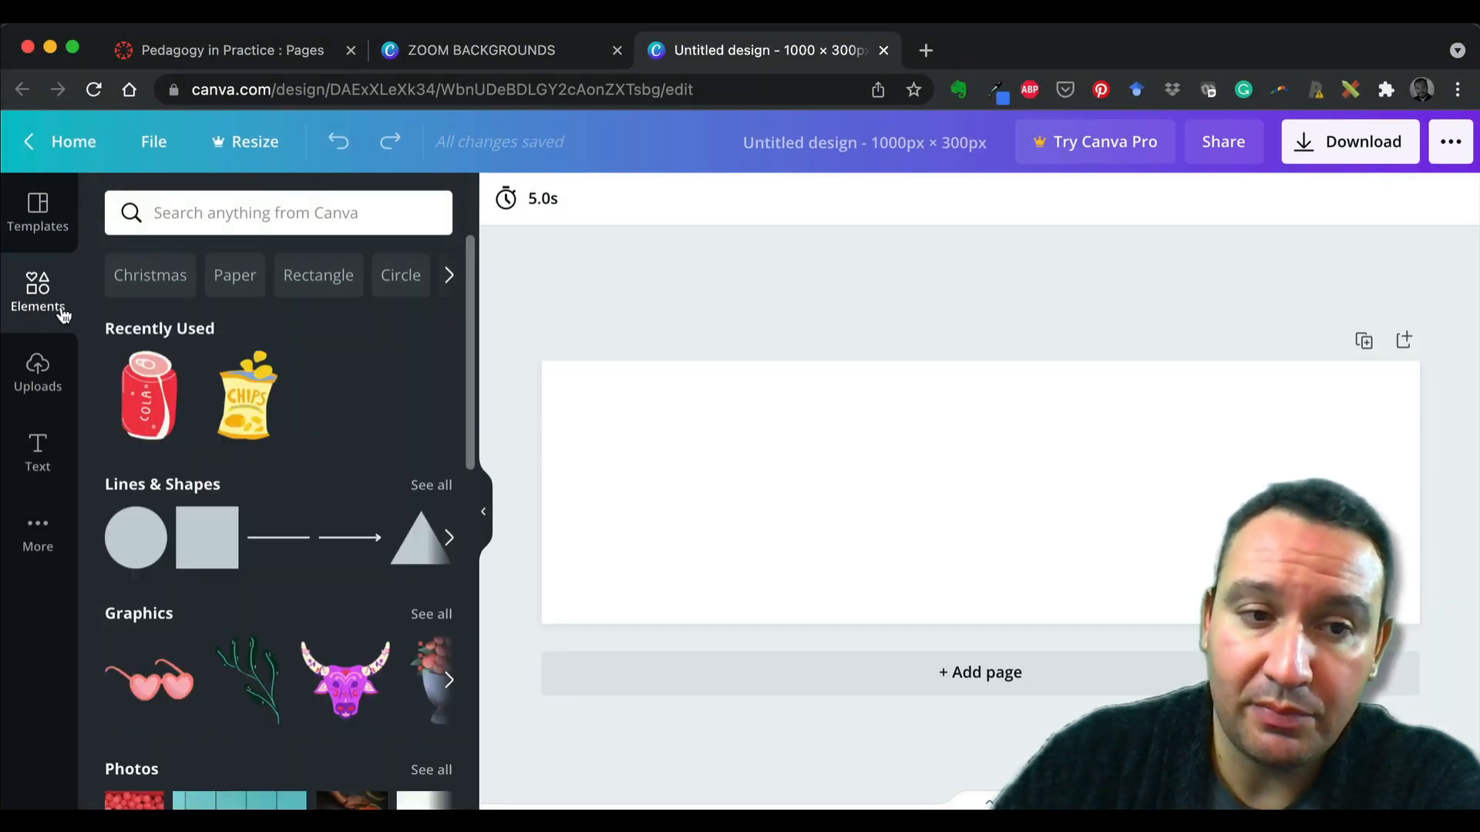
{"action": "scroll", "coordinate": [257, 432], "scroll_direction": "down", "scroll_amount": 10}
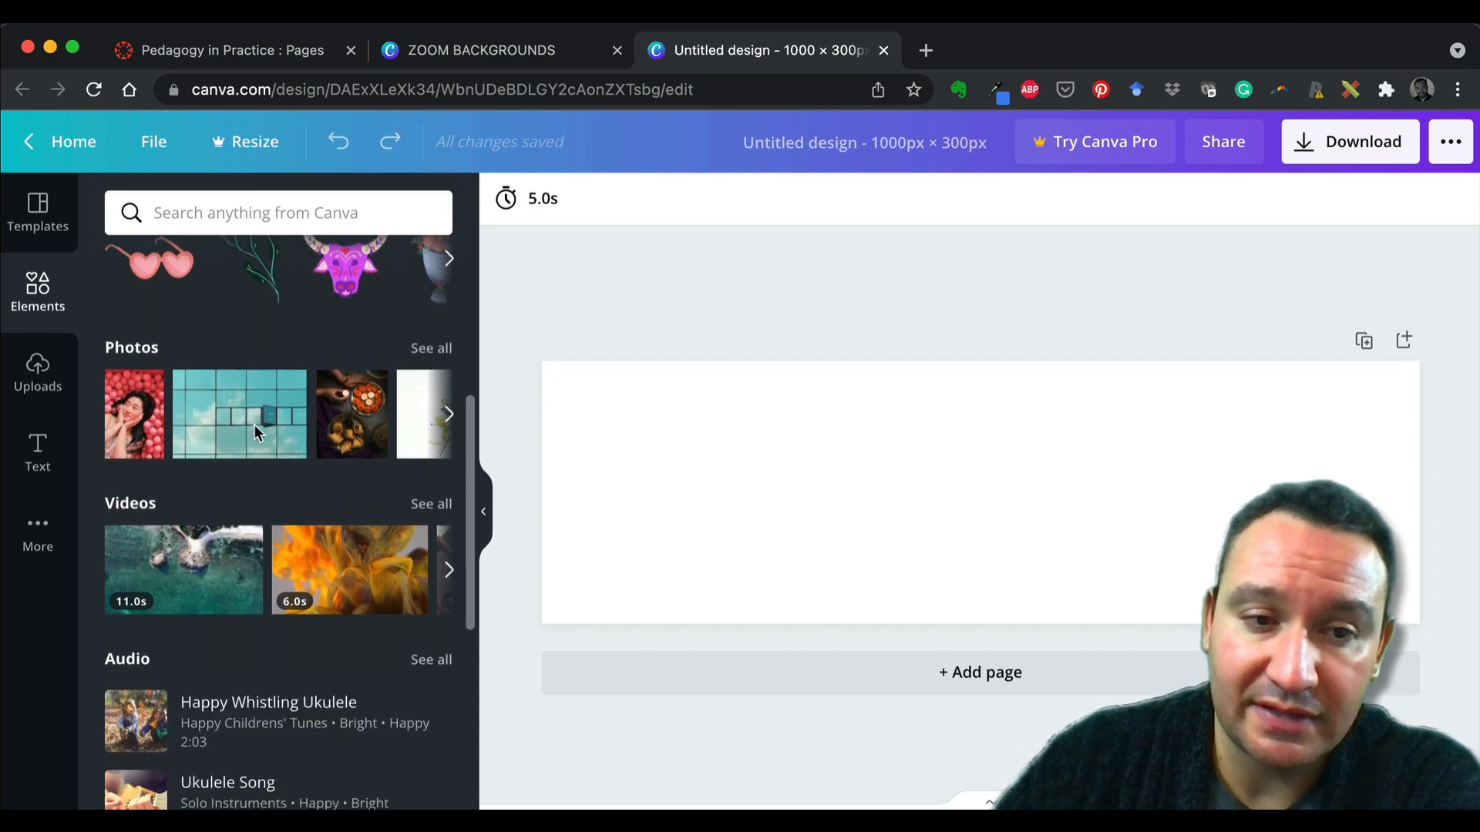
{"action": "scroll", "coordinate": [254, 424], "scroll_direction": "down", "scroll_amount": 5}
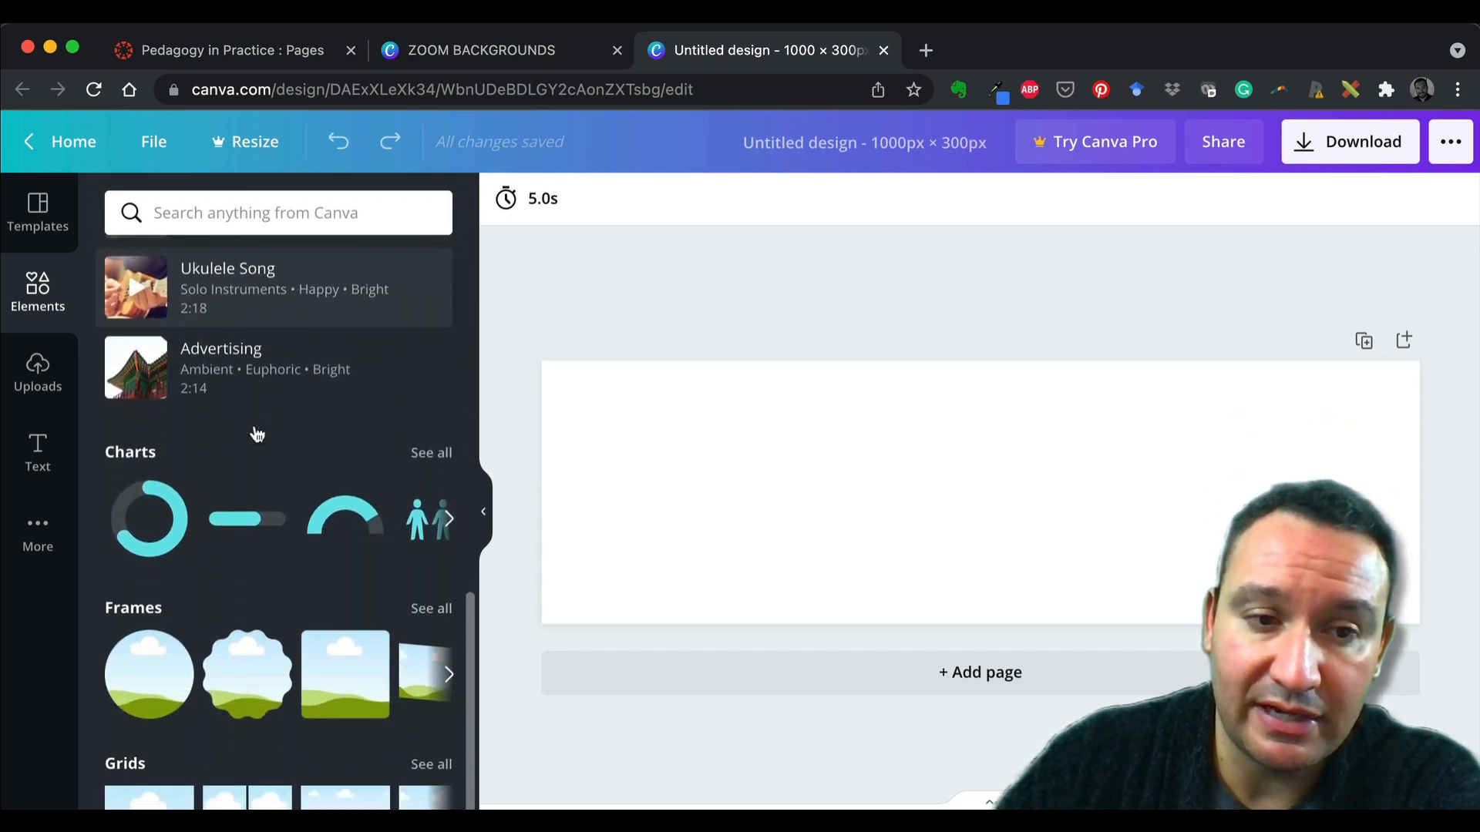
{"action": "scroll", "coordinate": [254, 424], "scroll_direction": "down", "scroll_amount": 1}
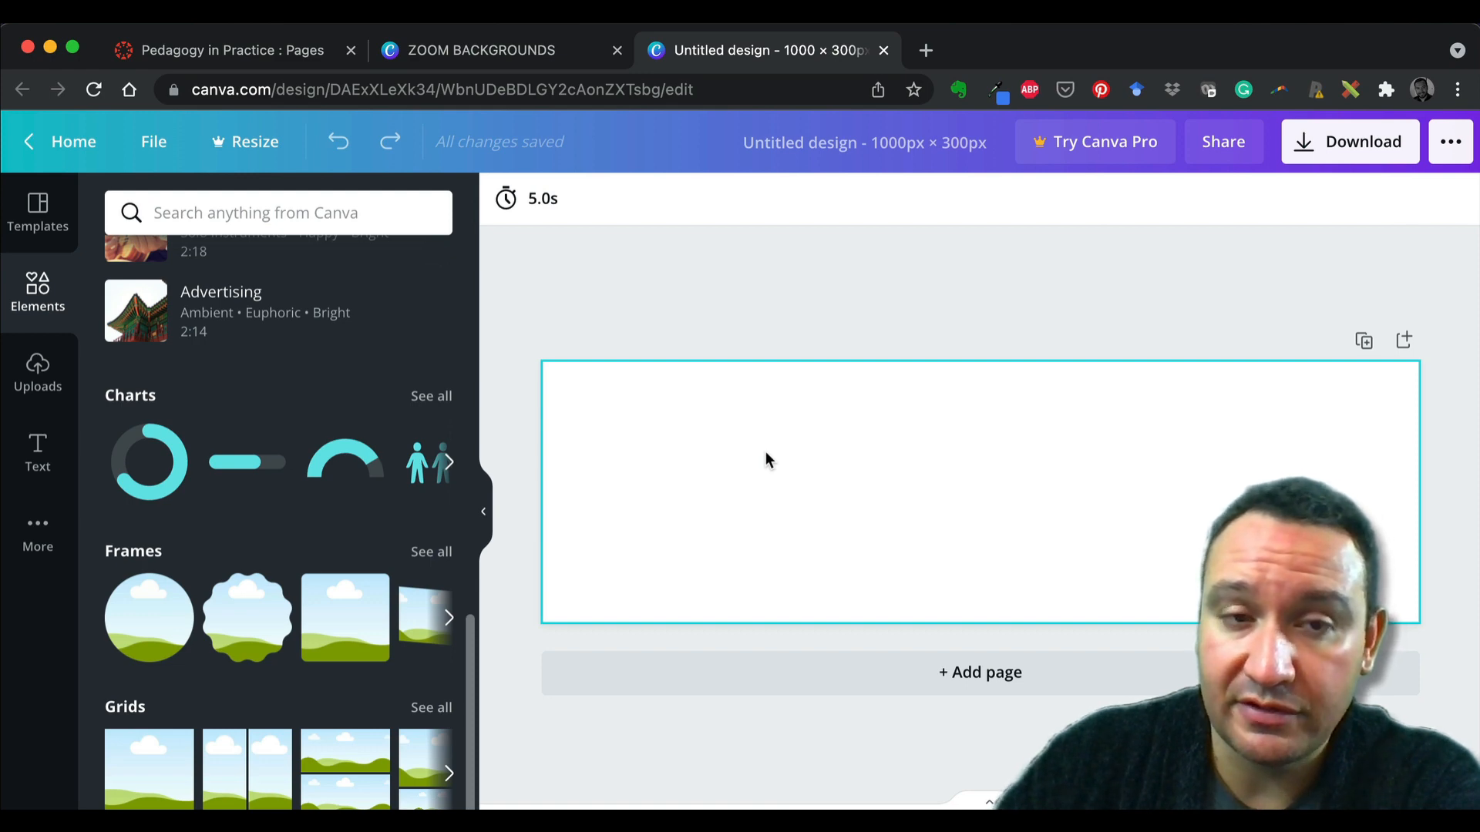
{"action": "scroll", "coordinate": [342, 470], "scroll_direction": "up", "scroll_amount": 4}
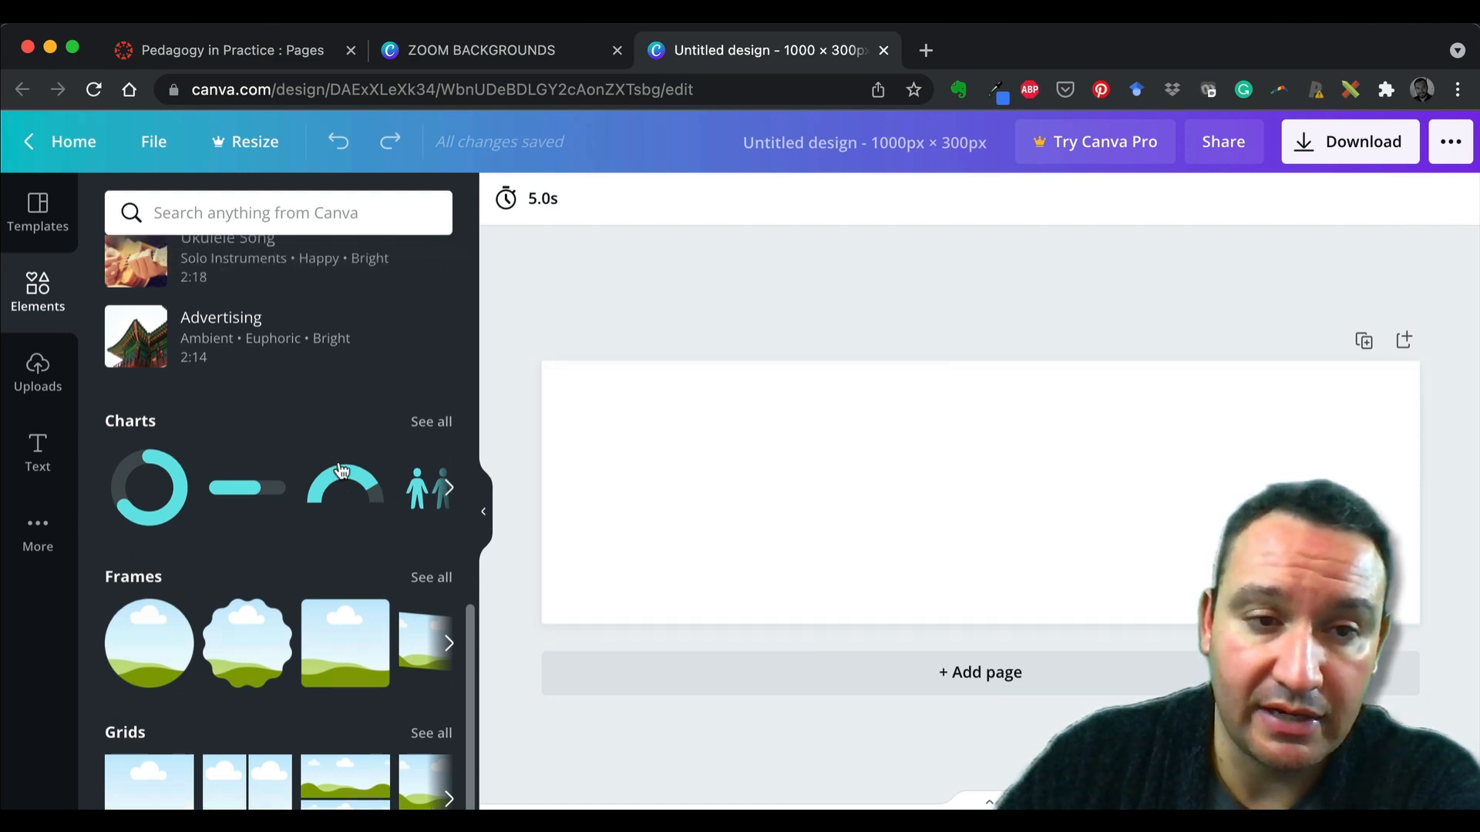
{"action": "scroll", "coordinate": [340, 464], "scroll_direction": "up", "scroll_amount": 10}
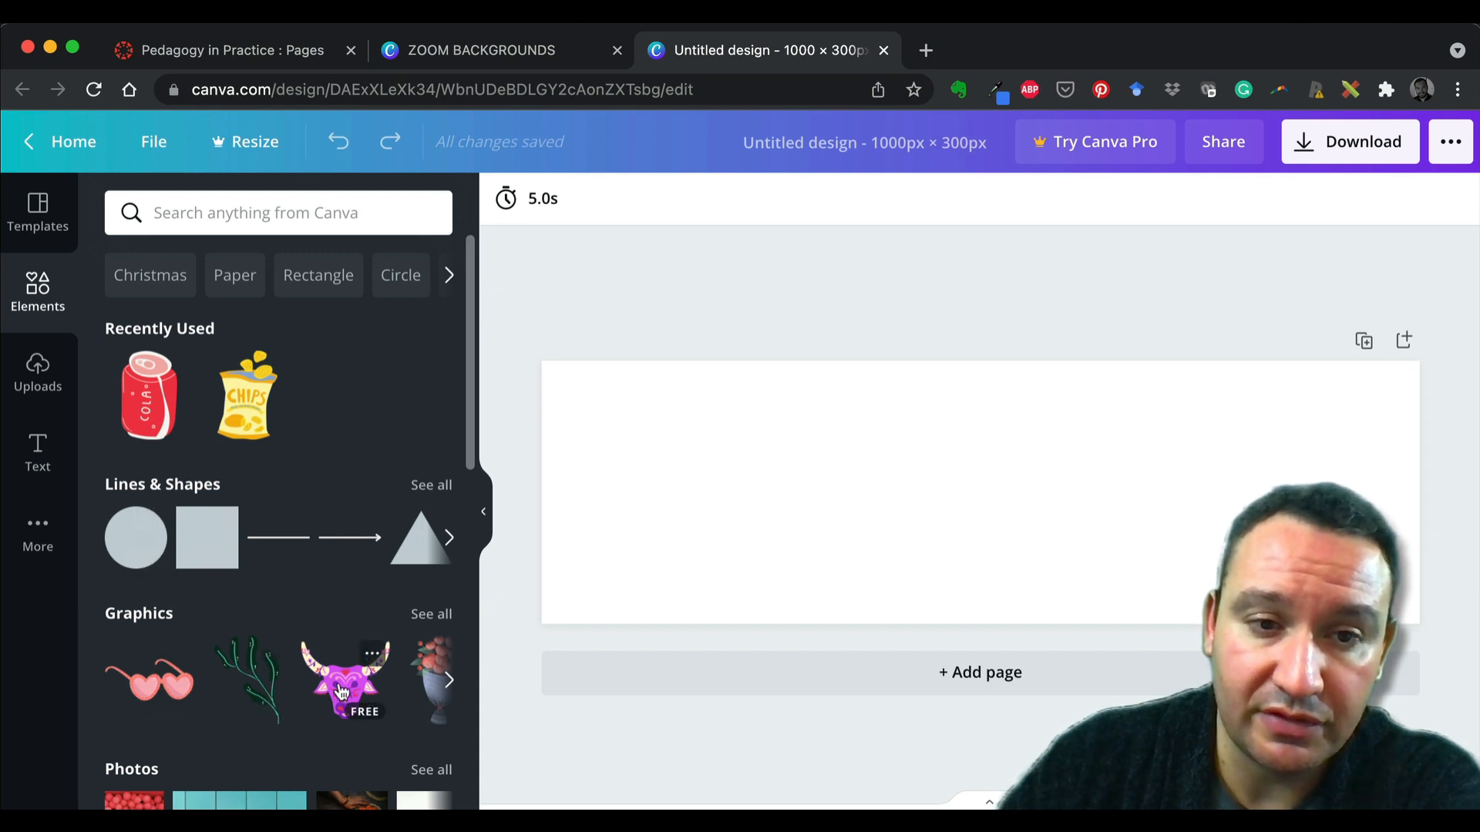
{"action": "scroll", "coordinate": [342, 688], "scroll_direction": "down", "scroll_amount": 2}
{"action": "scroll", "coordinate": [302, 629], "scroll_direction": "up", "scroll_amount": 1}
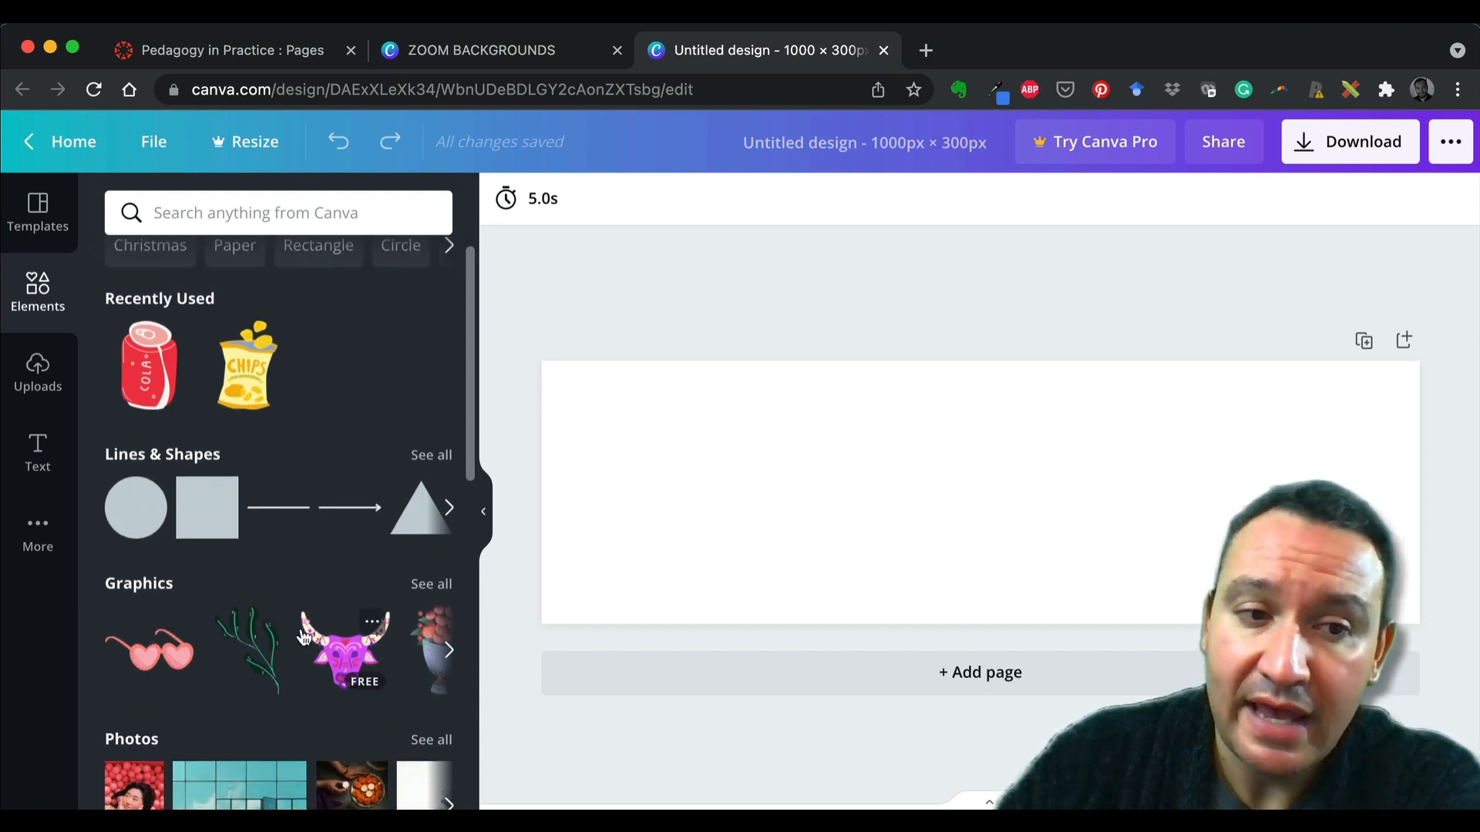
{"action": "scroll", "coordinate": [301, 632], "scroll_direction": "down", "scroll_amount": 1}
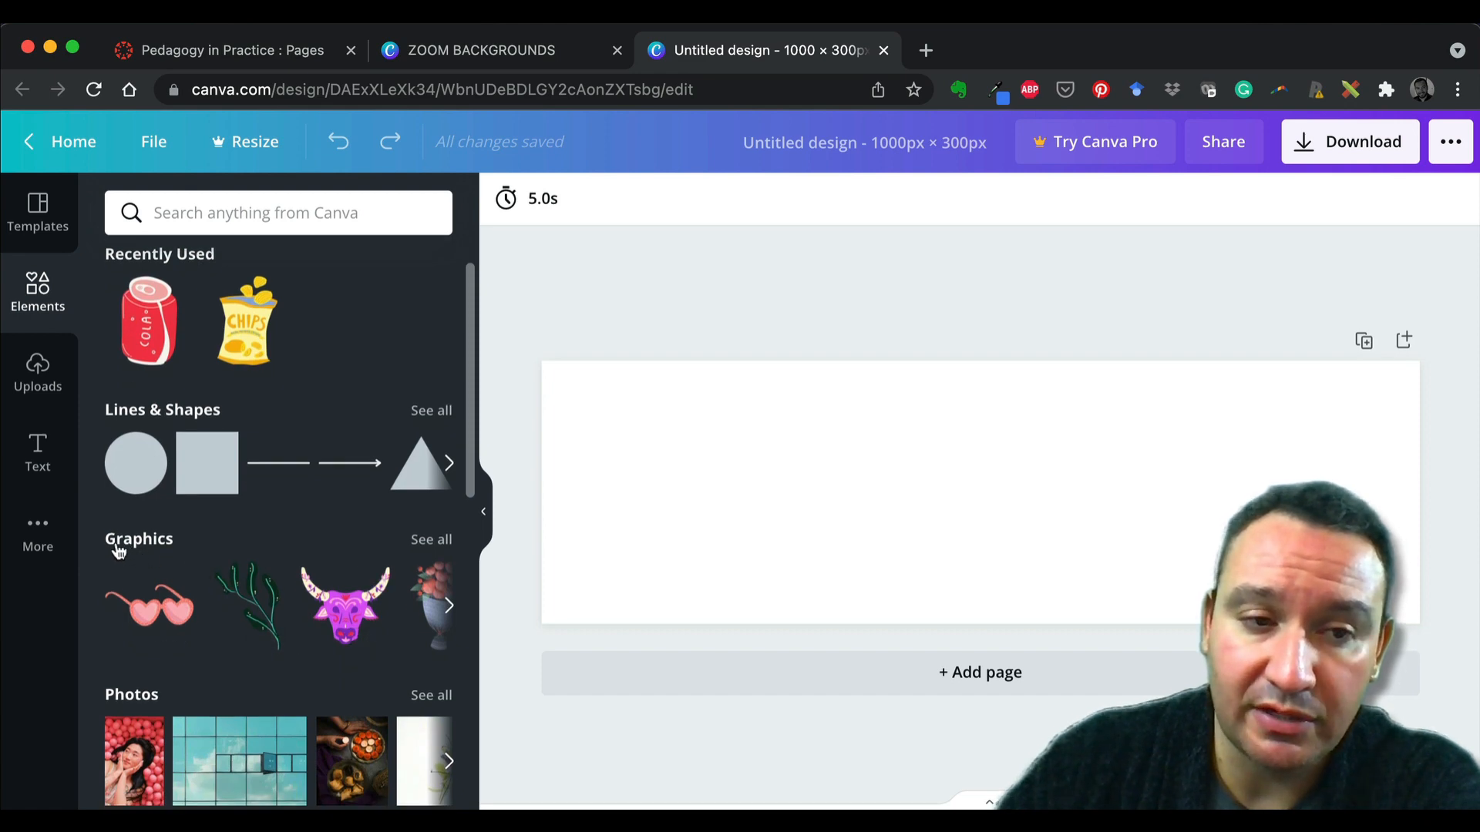
Step: Add the free signpost graphic from the Camping Rustic Drawing set to the left part of the banner and reload the page
{"action": "left_click", "coordinate": [422, 546]}
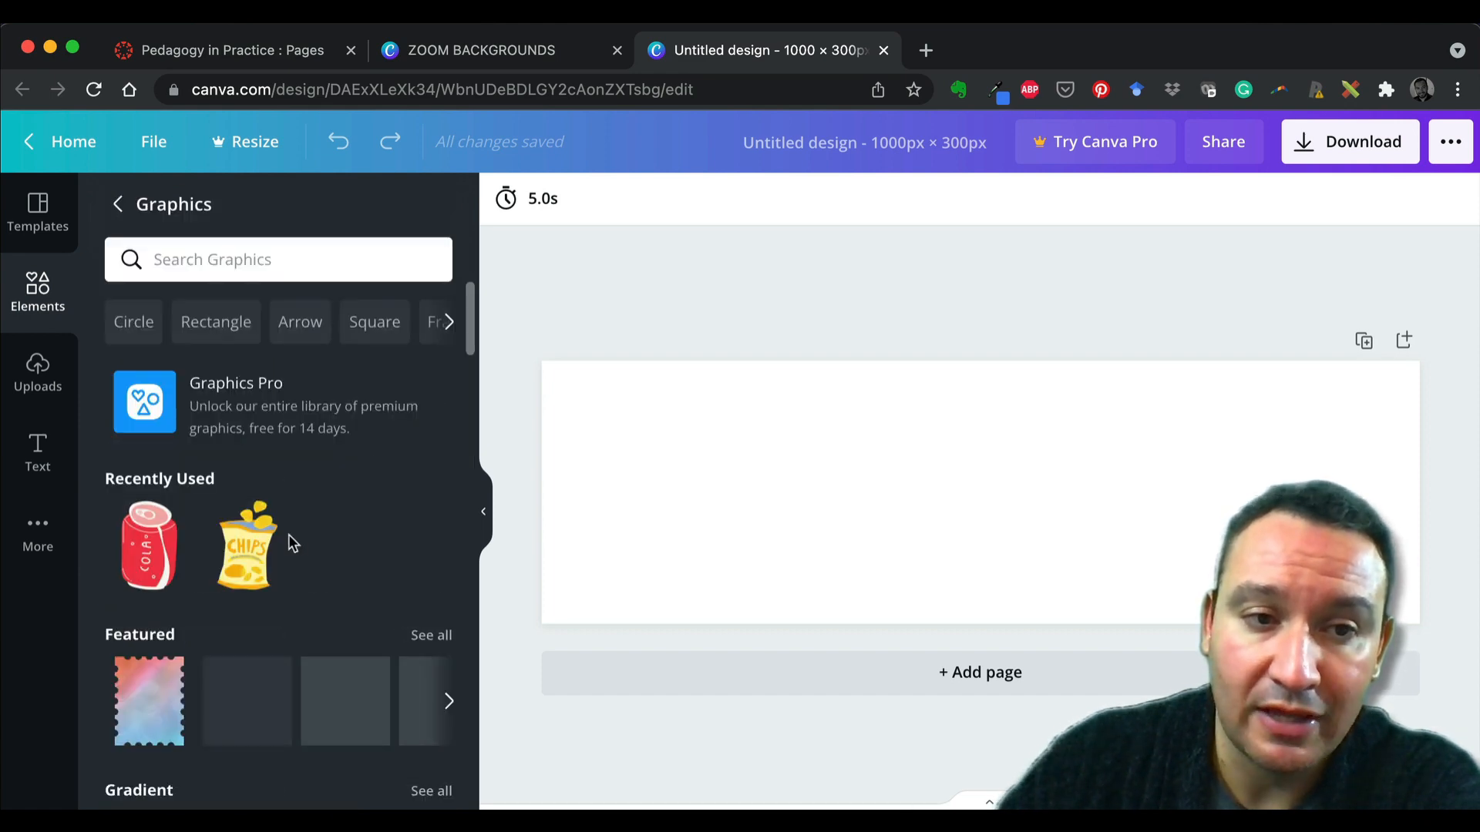
{"action": "scroll", "coordinate": [316, 538], "scroll_direction": "down", "scroll_amount": 6}
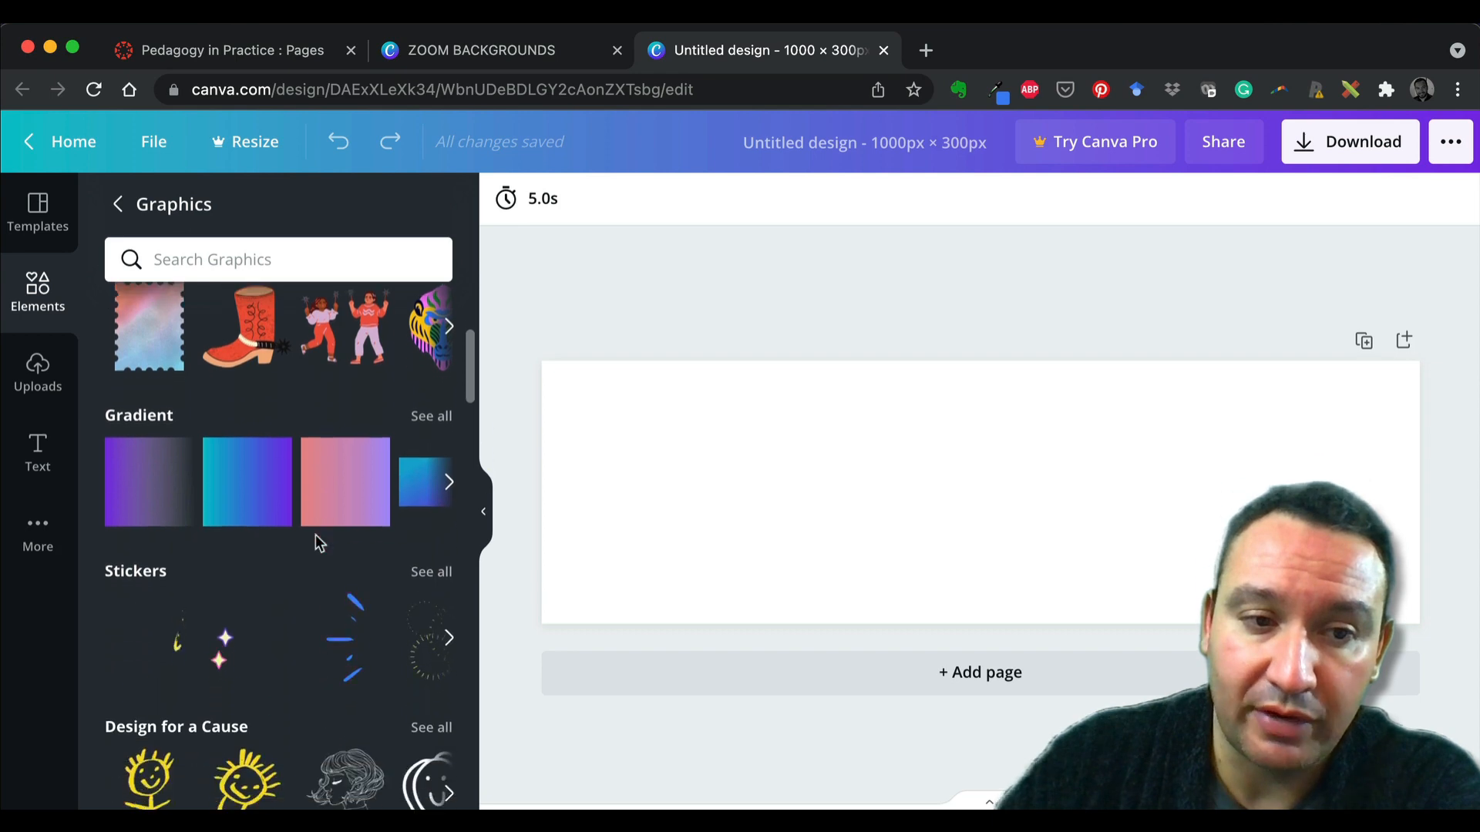
{"action": "scroll", "coordinate": [318, 544], "scroll_direction": "down", "scroll_amount": 10}
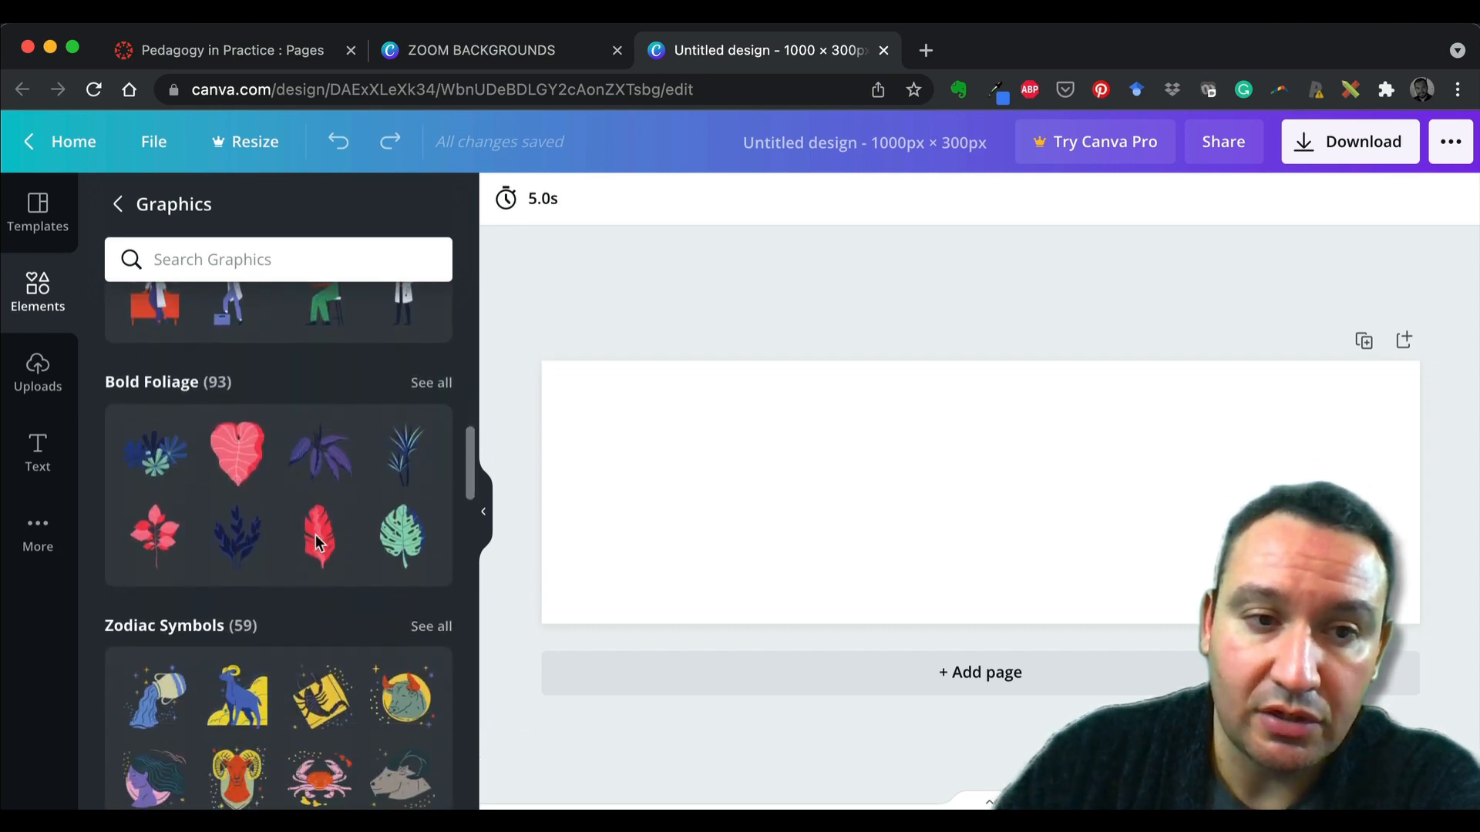
{"action": "scroll", "coordinate": [318, 544], "scroll_direction": "down", "scroll_amount": 6}
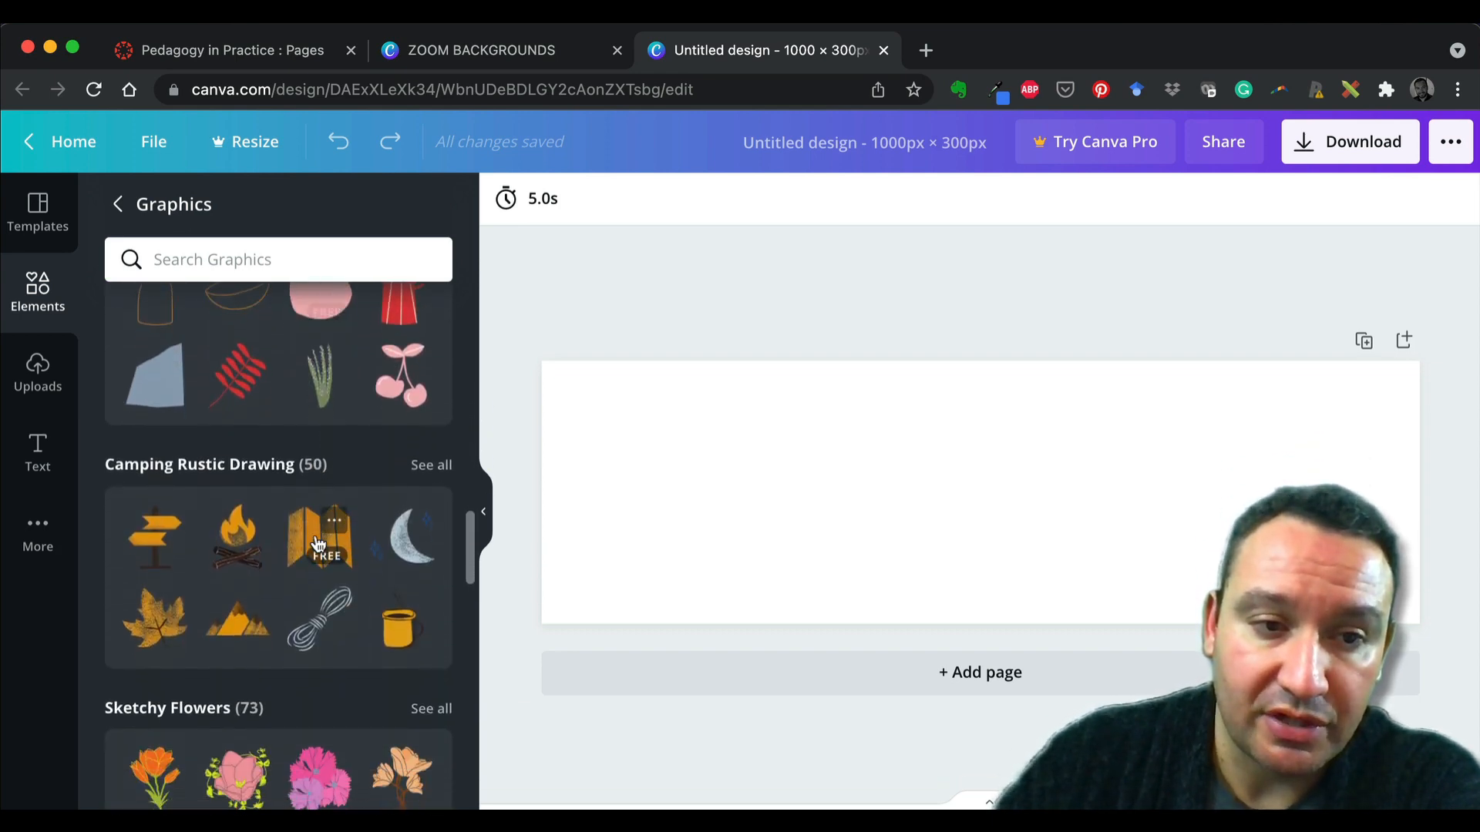
{"action": "scroll", "coordinate": [317, 544], "scroll_direction": "up", "scroll_amount": 1}
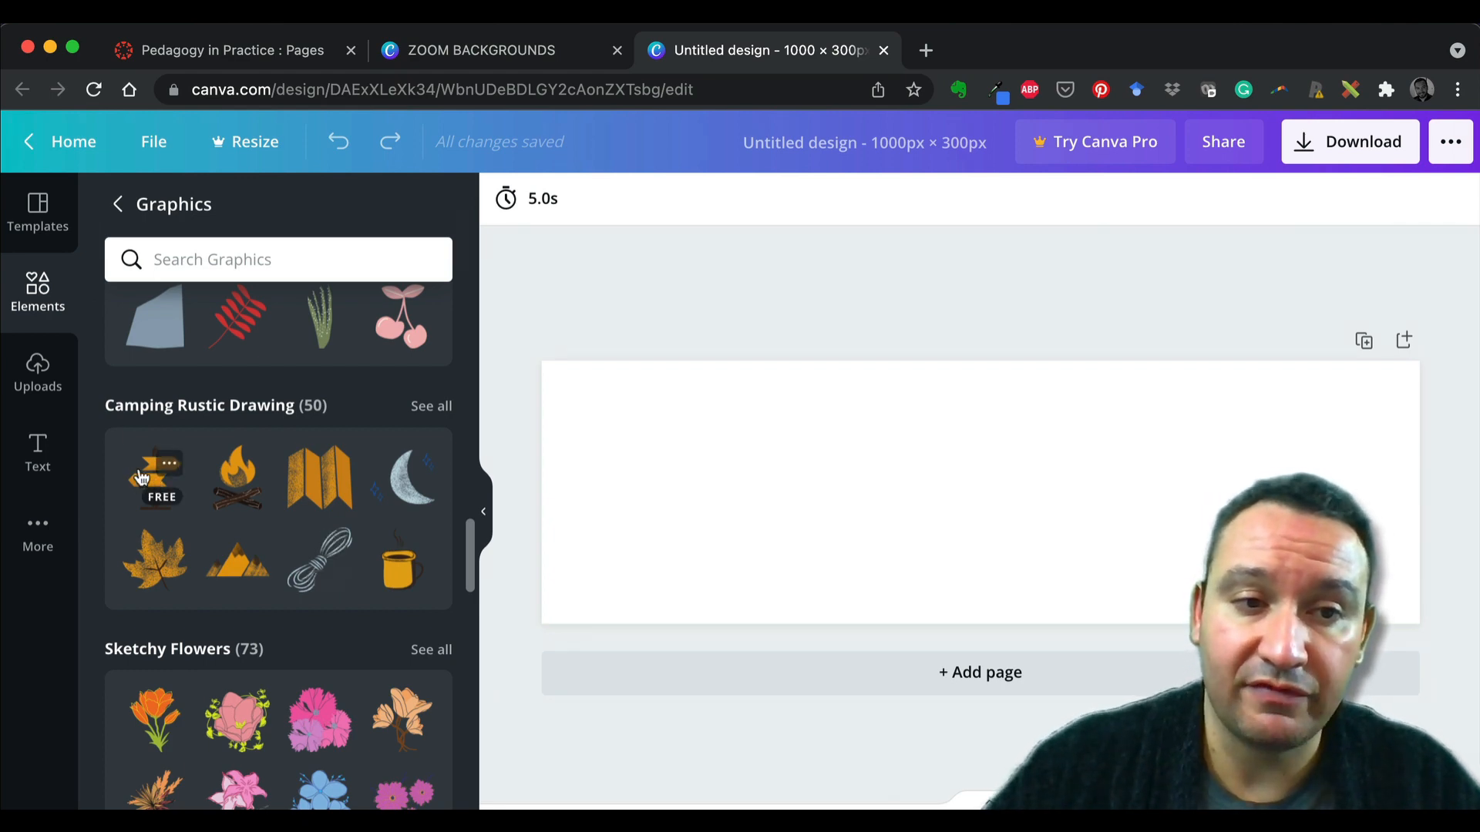
{"action": "left_click_drag", "start_coordinate": [139, 479], "coordinate": [668, 464]}
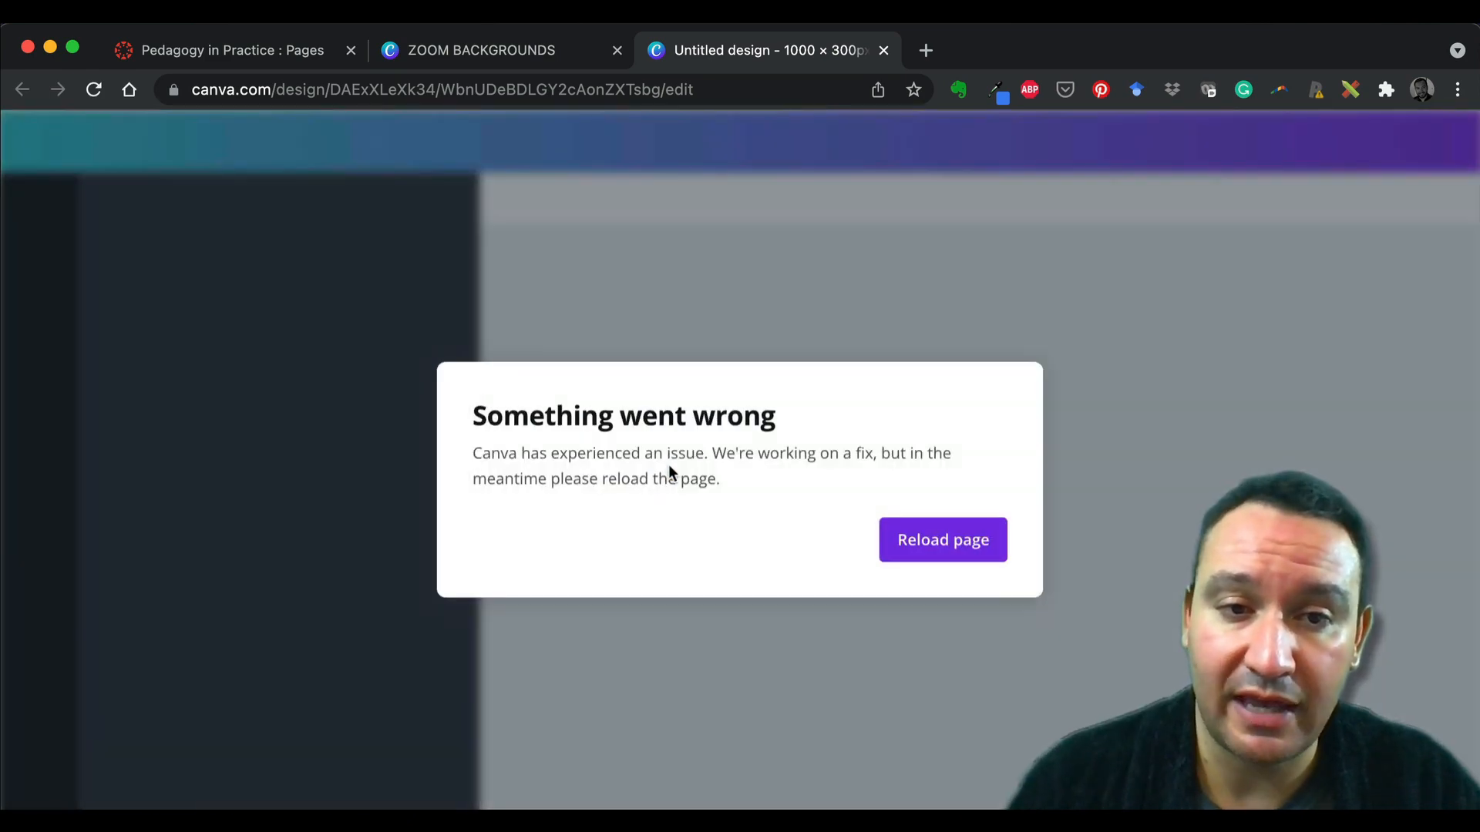
{"action": "left_click", "coordinate": [938, 545]}
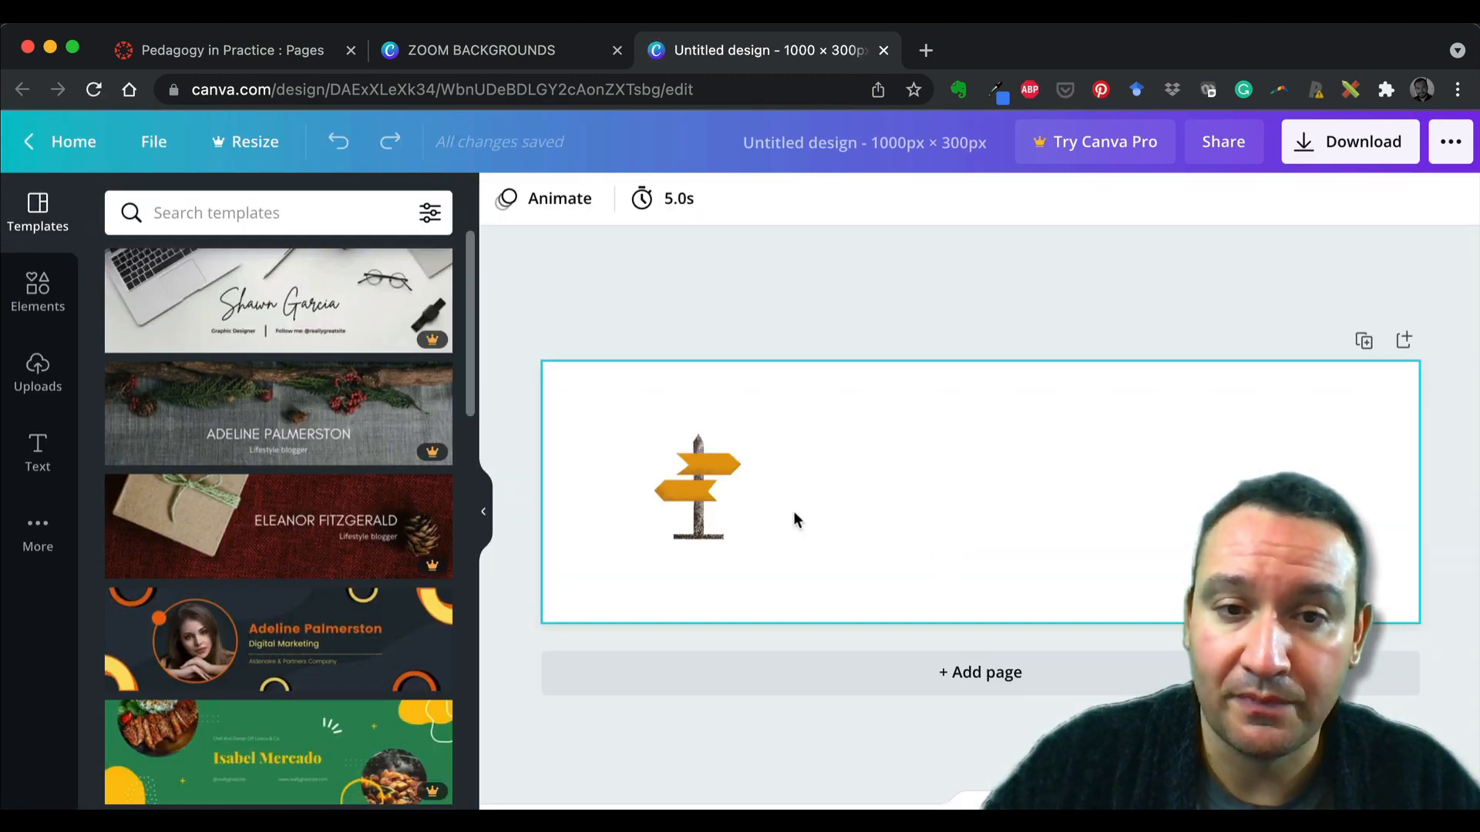
Step: Enlarge the signpost graphic to nearly the banner's full height and position it at the banner's left end
{"action": "left_click", "coordinate": [700, 491]}
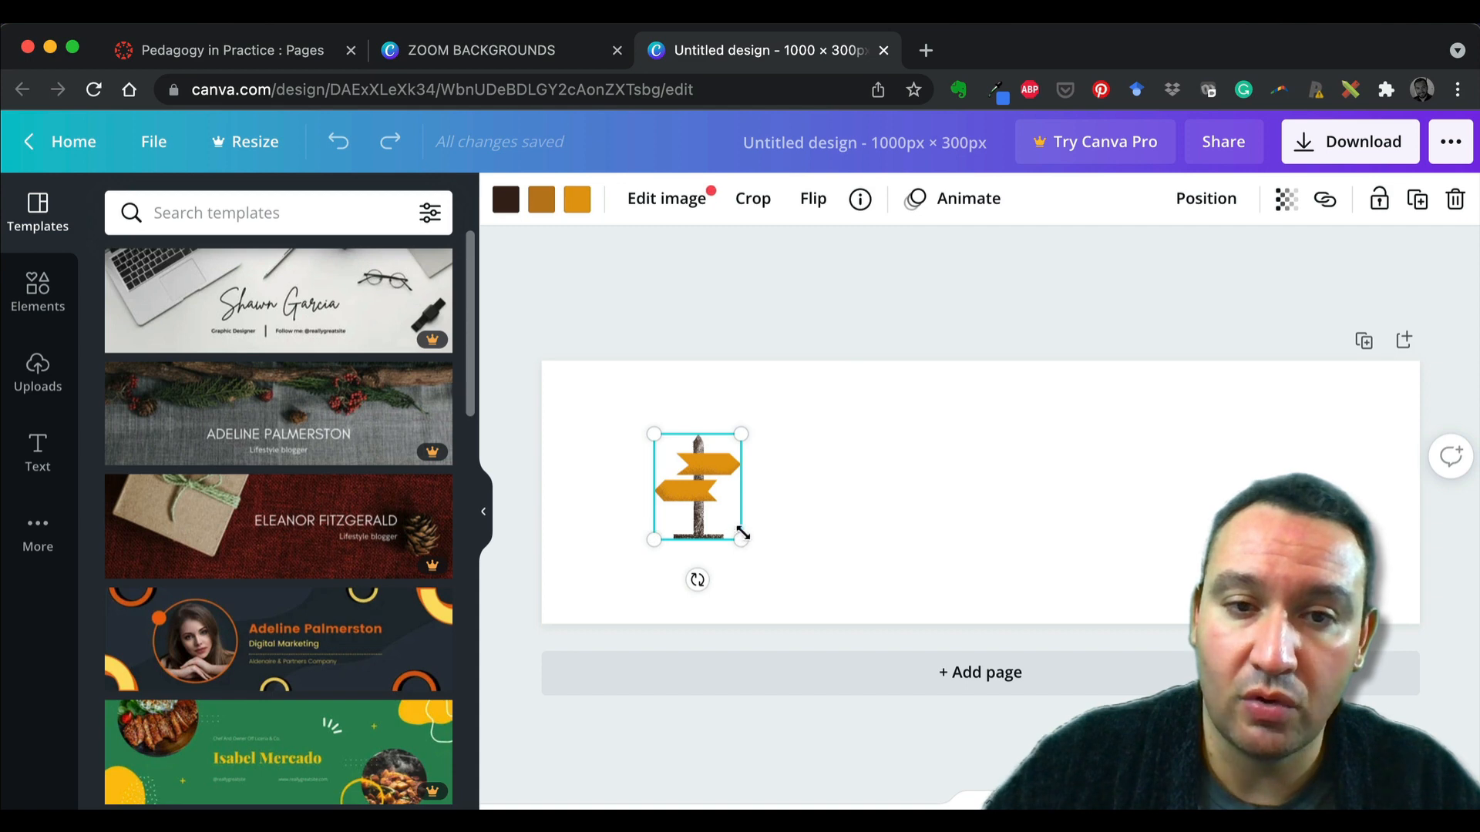
{"action": "left_click_drag", "start_coordinate": [738, 433], "coordinate": [879, 359]}
{"action": "left_click_drag", "start_coordinate": [793, 386], "coordinate": [715, 447]}
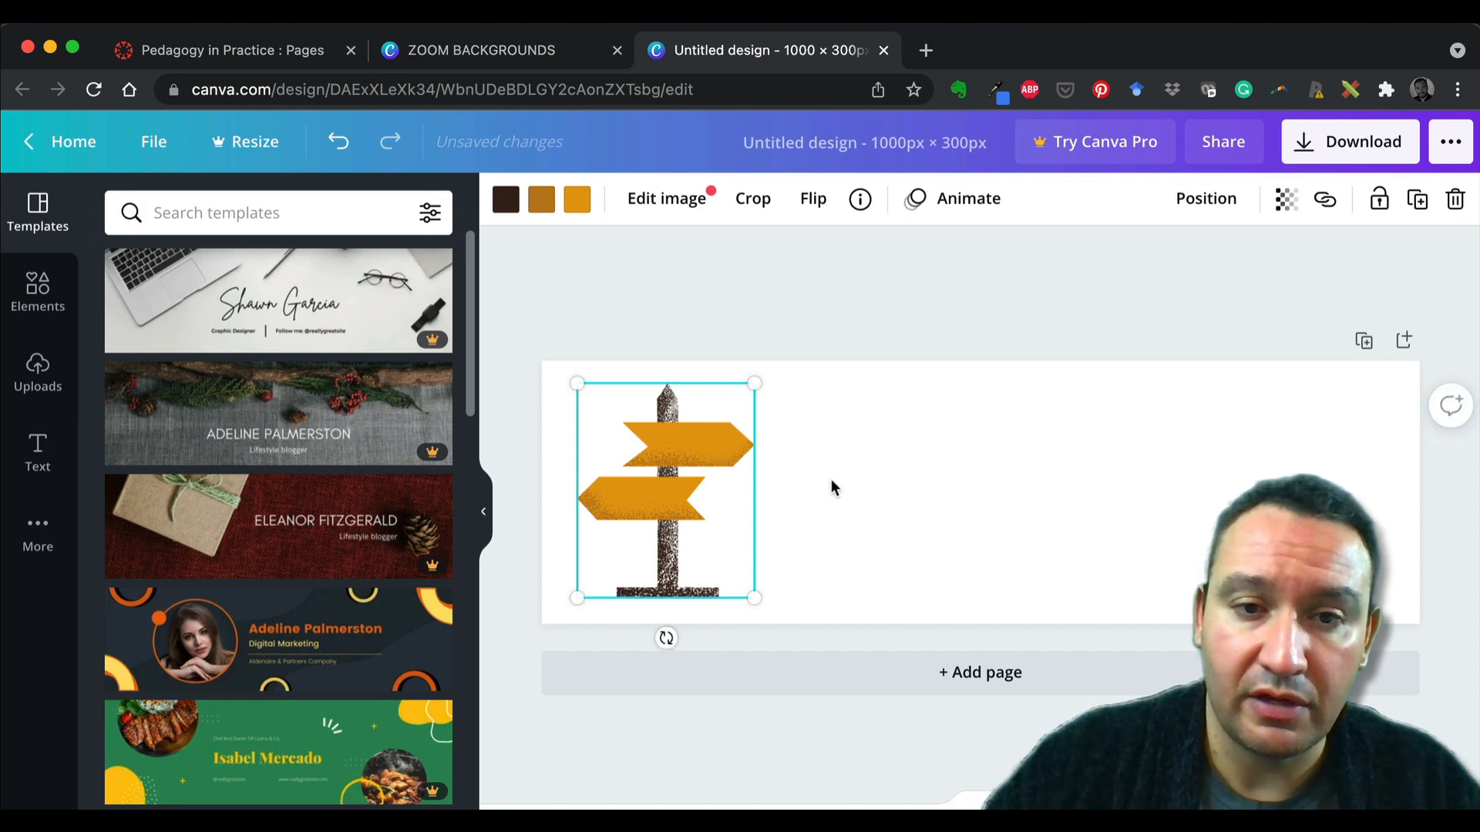
{"action": "left_click", "coordinate": [831, 480]}
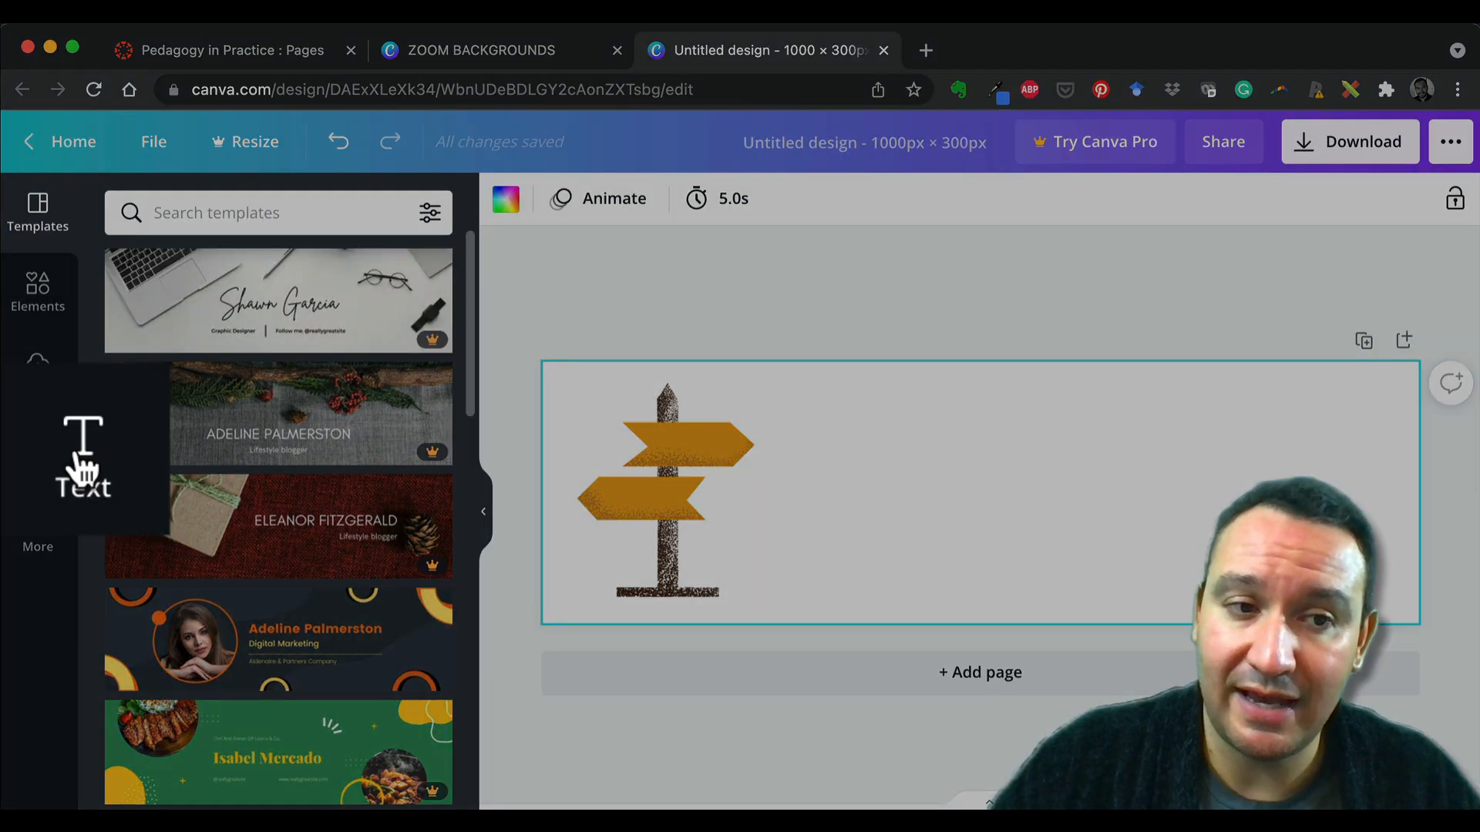
Step: Browse the ready-made font combinations for text, checking which ones are free and which require a paid plan
{"action": "left_click", "coordinate": [83, 469]}
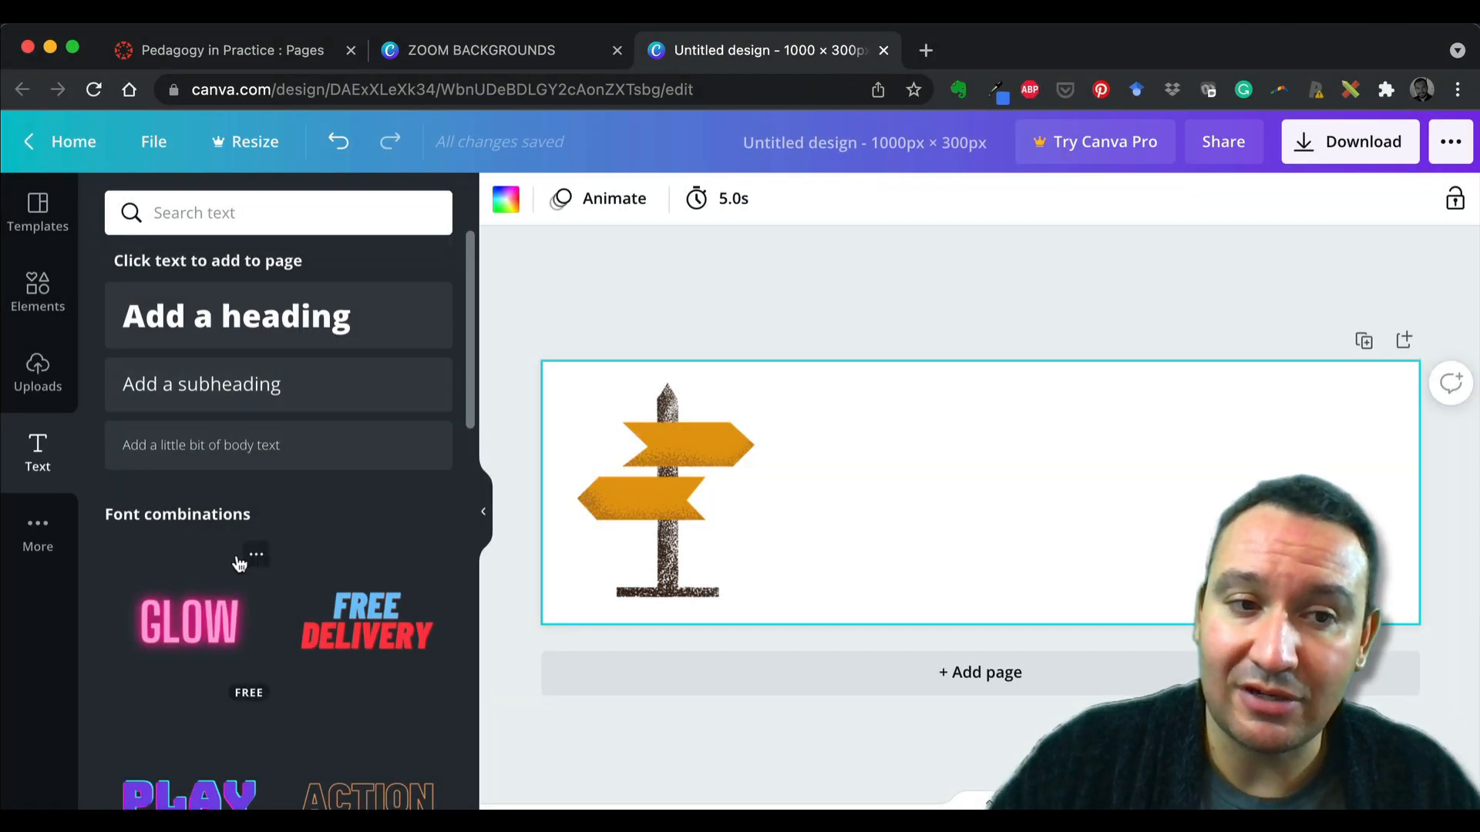
{"action": "scroll", "coordinate": [244, 563], "scroll_direction": "down", "scroll_amount": 2}
{"action": "scroll", "coordinate": [243, 562], "scroll_direction": "down", "scroll_amount": 5}
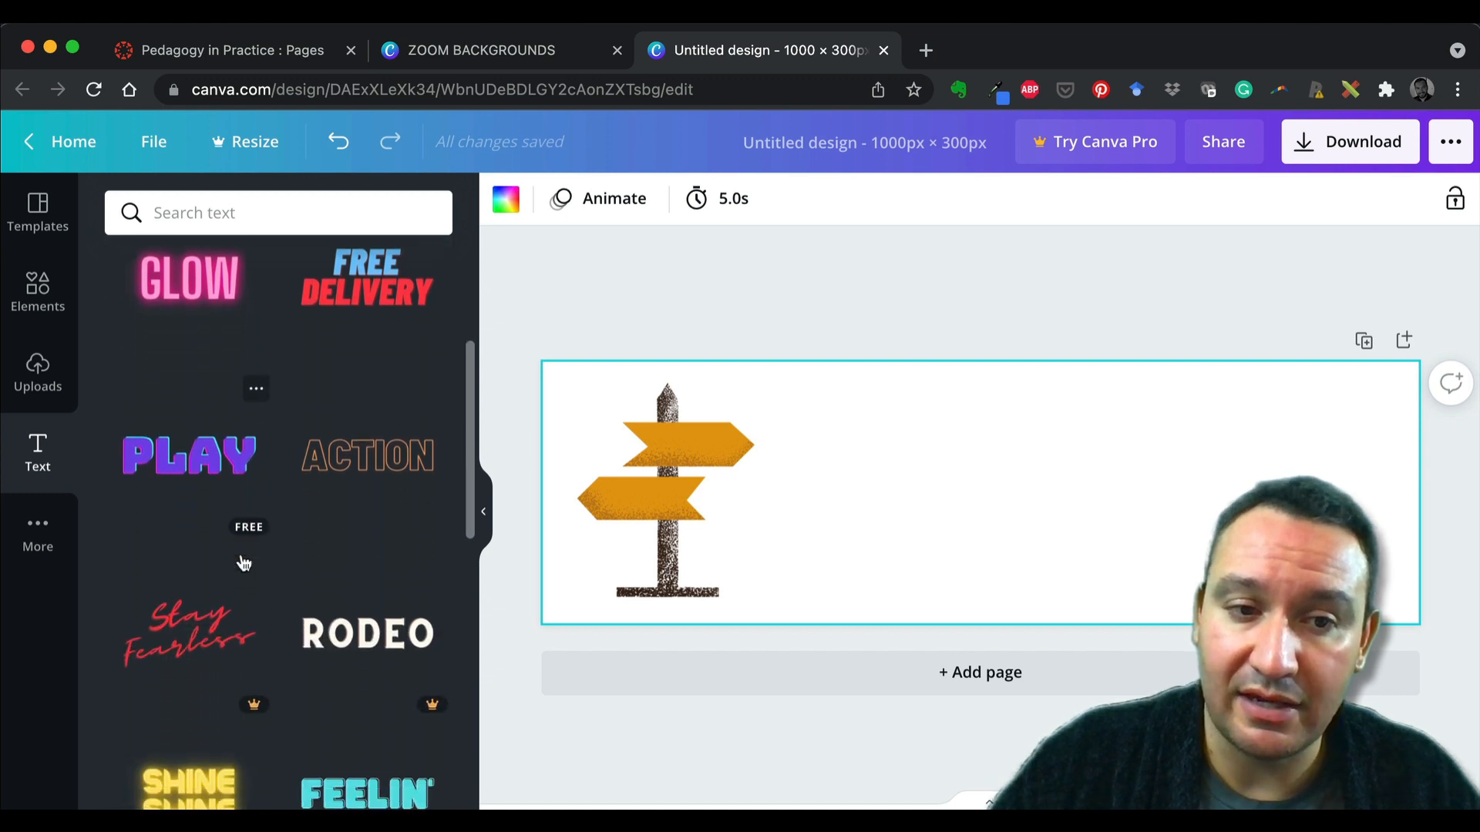
{"action": "scroll", "coordinate": [244, 562], "scroll_direction": "down", "scroll_amount": 5}
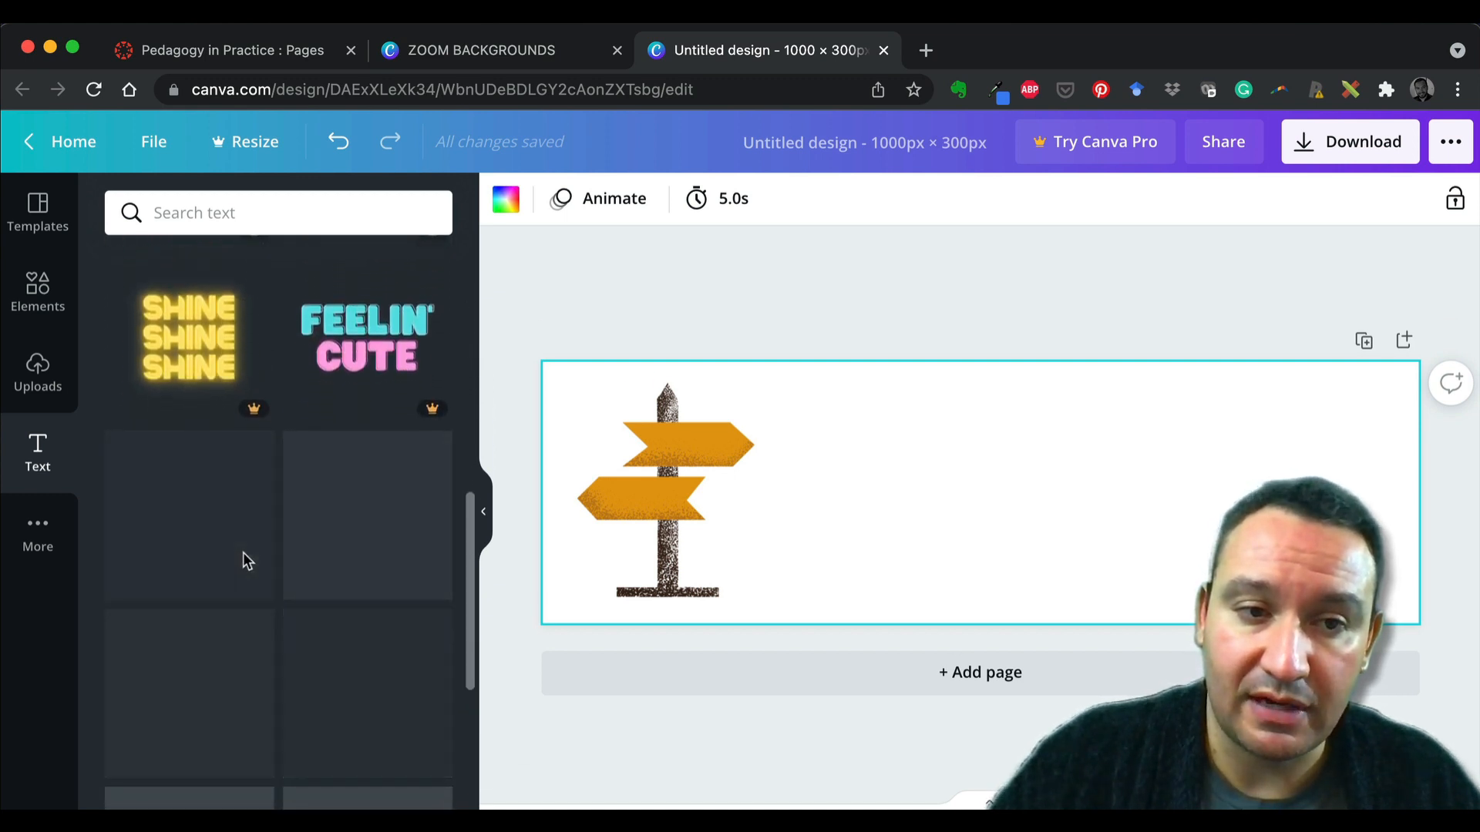
{"action": "scroll", "coordinate": [284, 518], "scroll_direction": "down", "scroll_amount": 2}
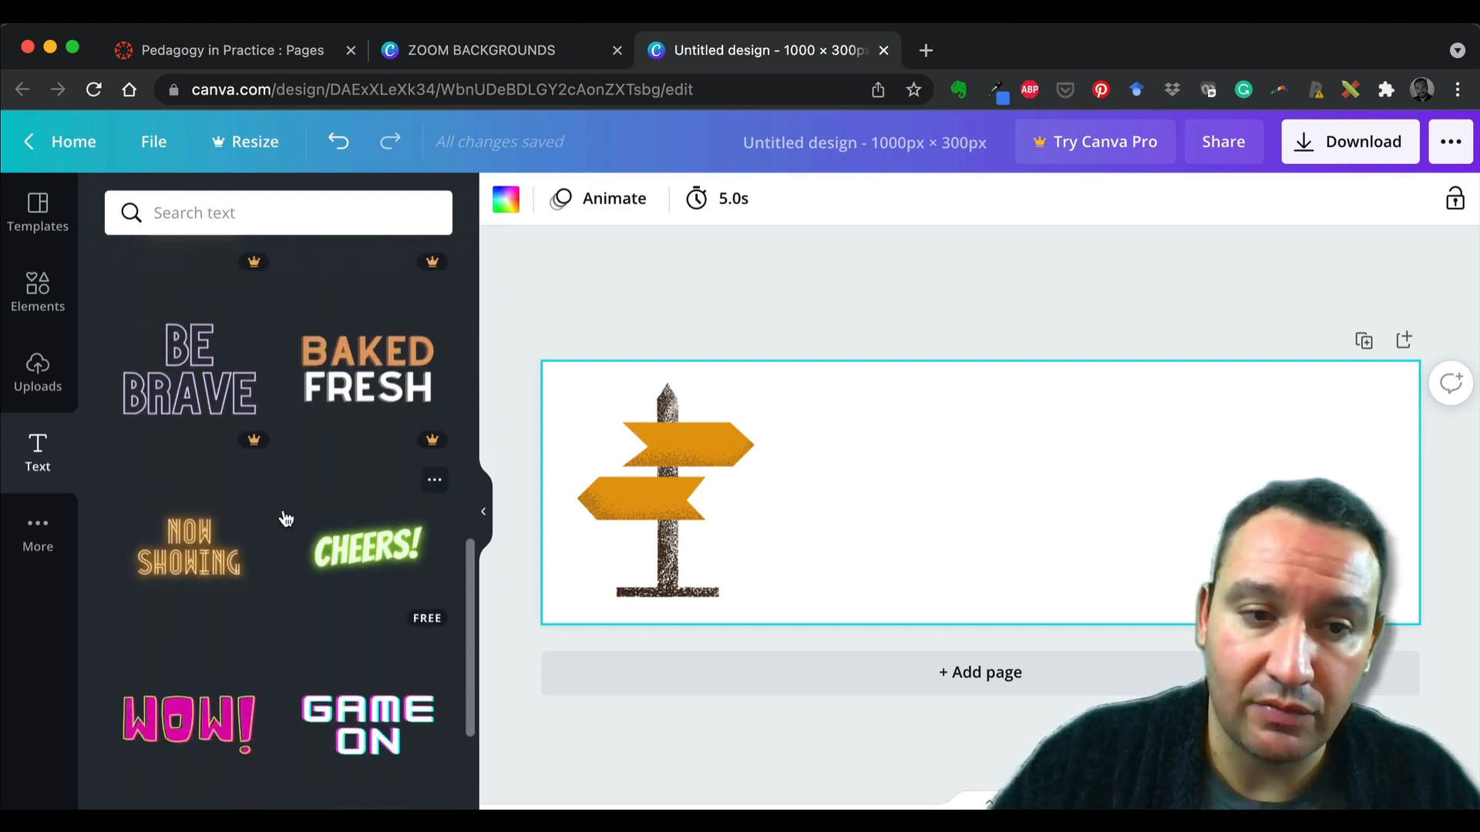
{"action": "scroll", "coordinate": [285, 518], "scroll_direction": "up", "scroll_amount": 2}
{"action": "scroll", "coordinate": [285, 518], "scroll_direction": "up", "scroll_amount": 12}
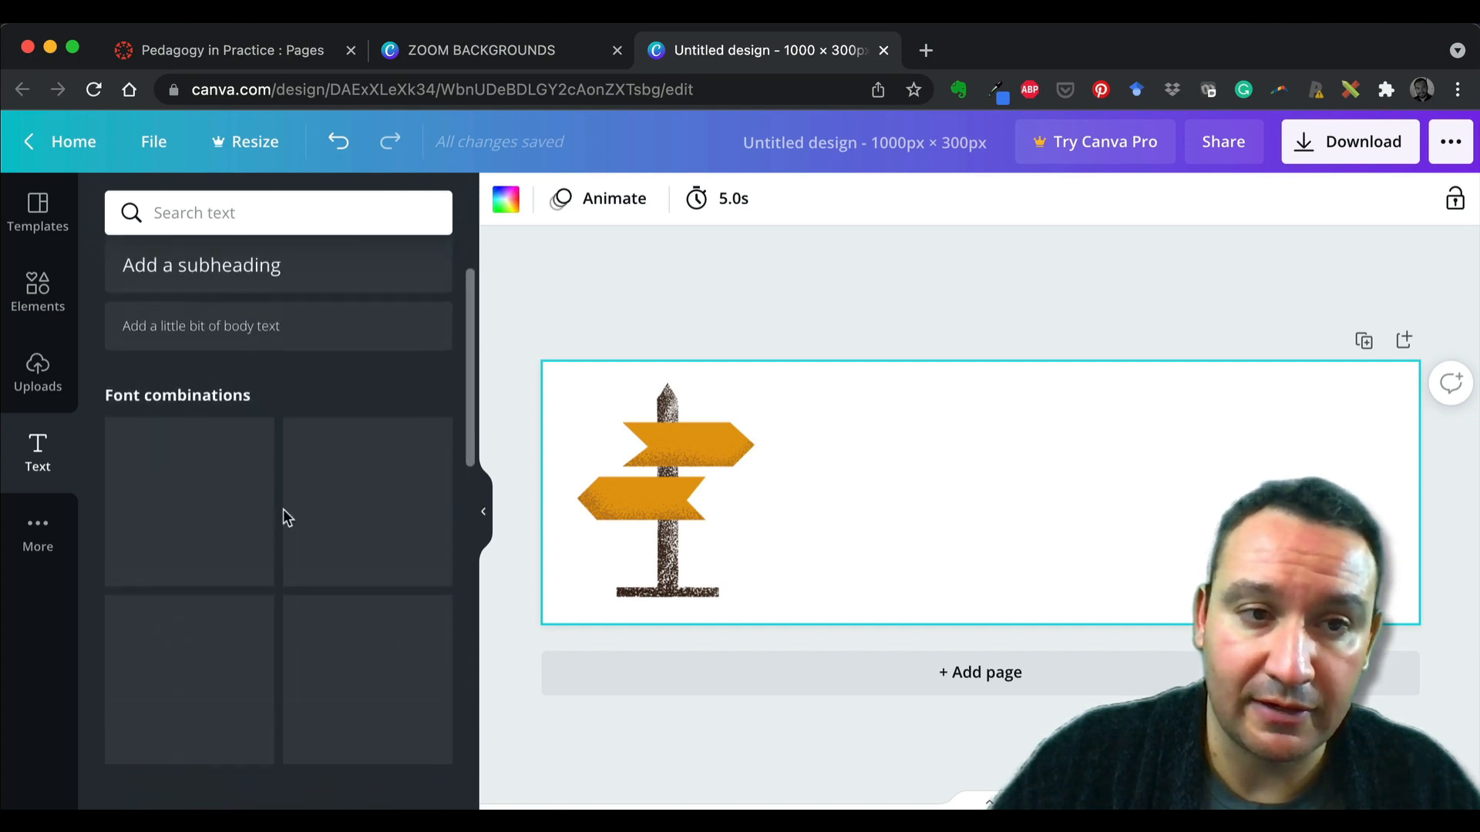
{"action": "scroll", "coordinate": [284, 517], "scroll_direction": "down", "scroll_amount": 4}
{"action": "scroll", "coordinate": [282, 518], "scroll_direction": "up", "scroll_amount": 4}
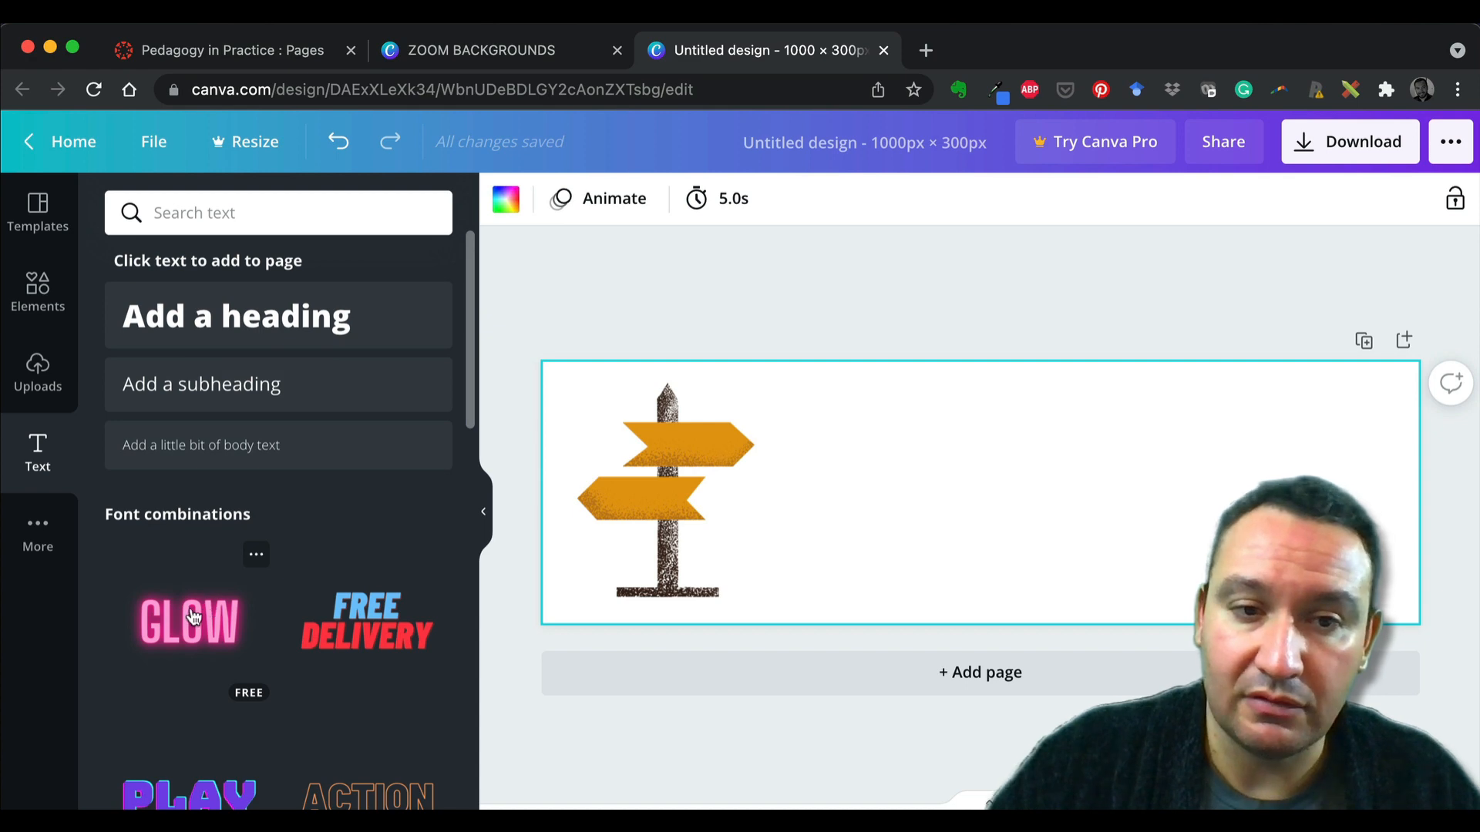
{"action": "scroll", "coordinate": [256, 632], "scroll_direction": "down", "scroll_amount": 2}
{"action": "scroll", "coordinate": [255, 624], "scroll_direction": "up", "scroll_amount": 1}
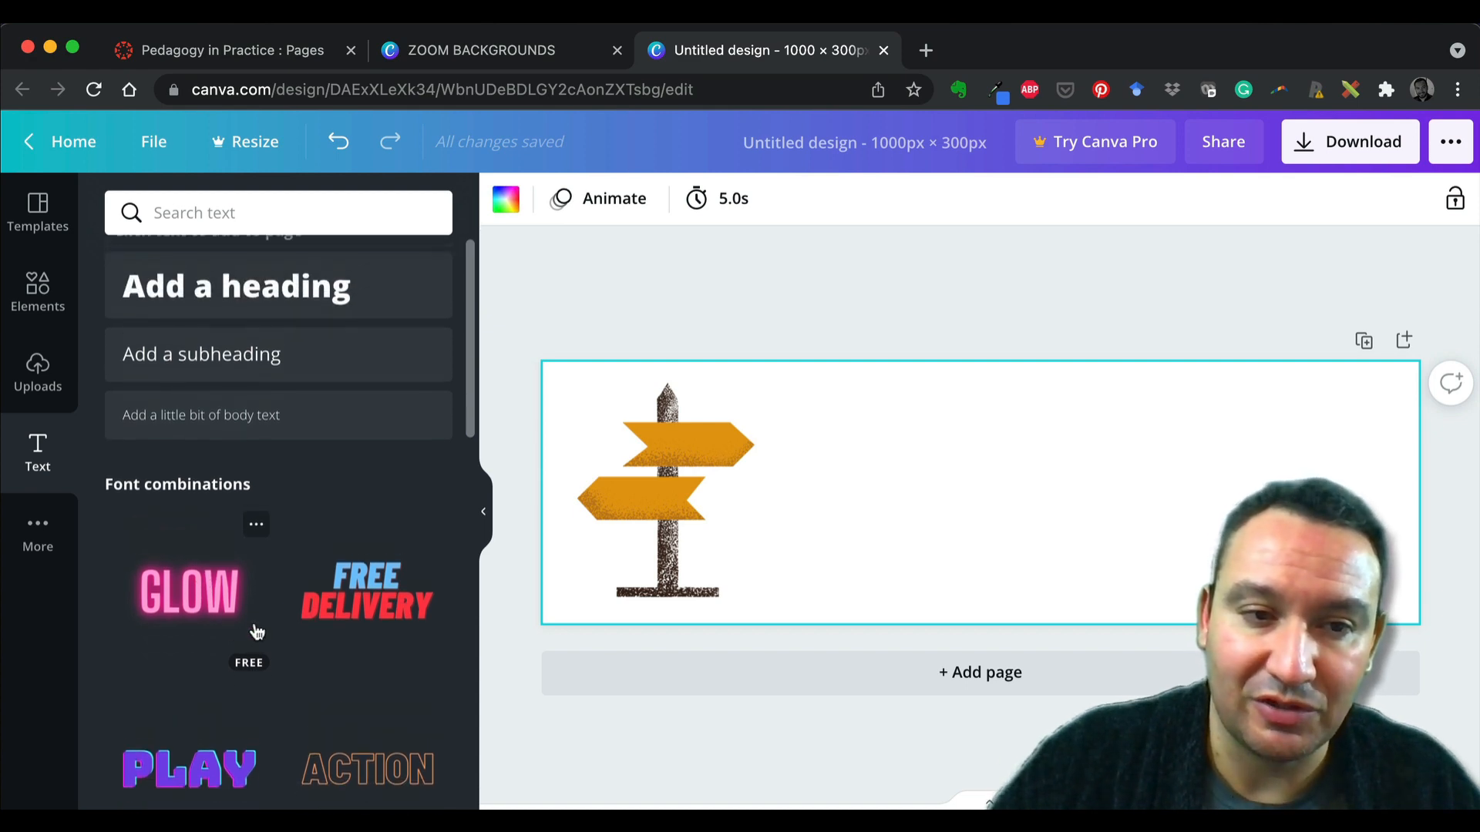
Step: Add the free GLOW font combination beside the signpost and replace its text with NAVIGATION
{"action": "left_click_drag", "start_coordinate": [179, 598], "coordinate": [196, 463]}
{"action": "left_click", "coordinate": [169, 554]}
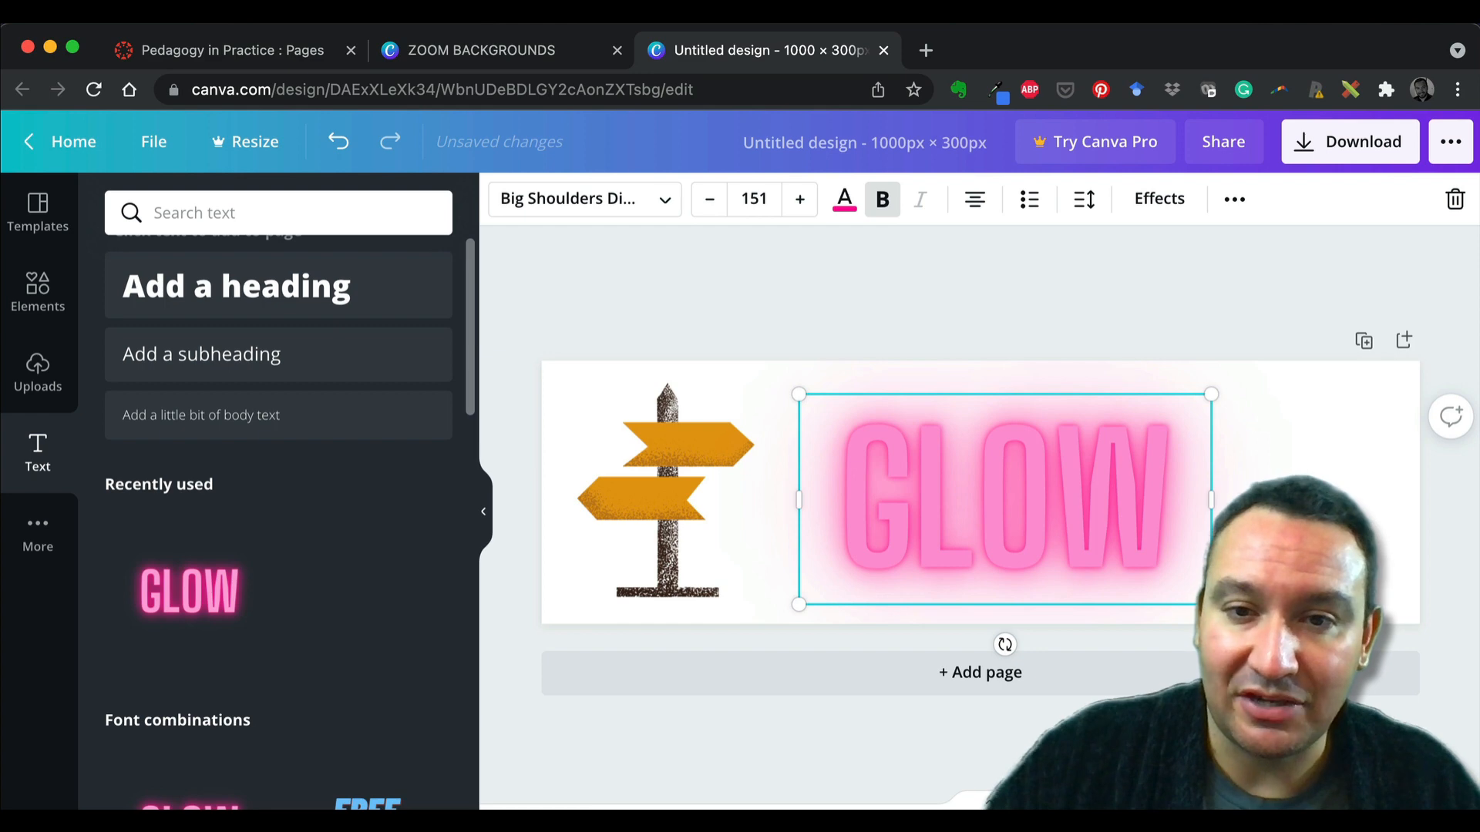
{"action": "double_click", "coordinate": [1028, 495]}
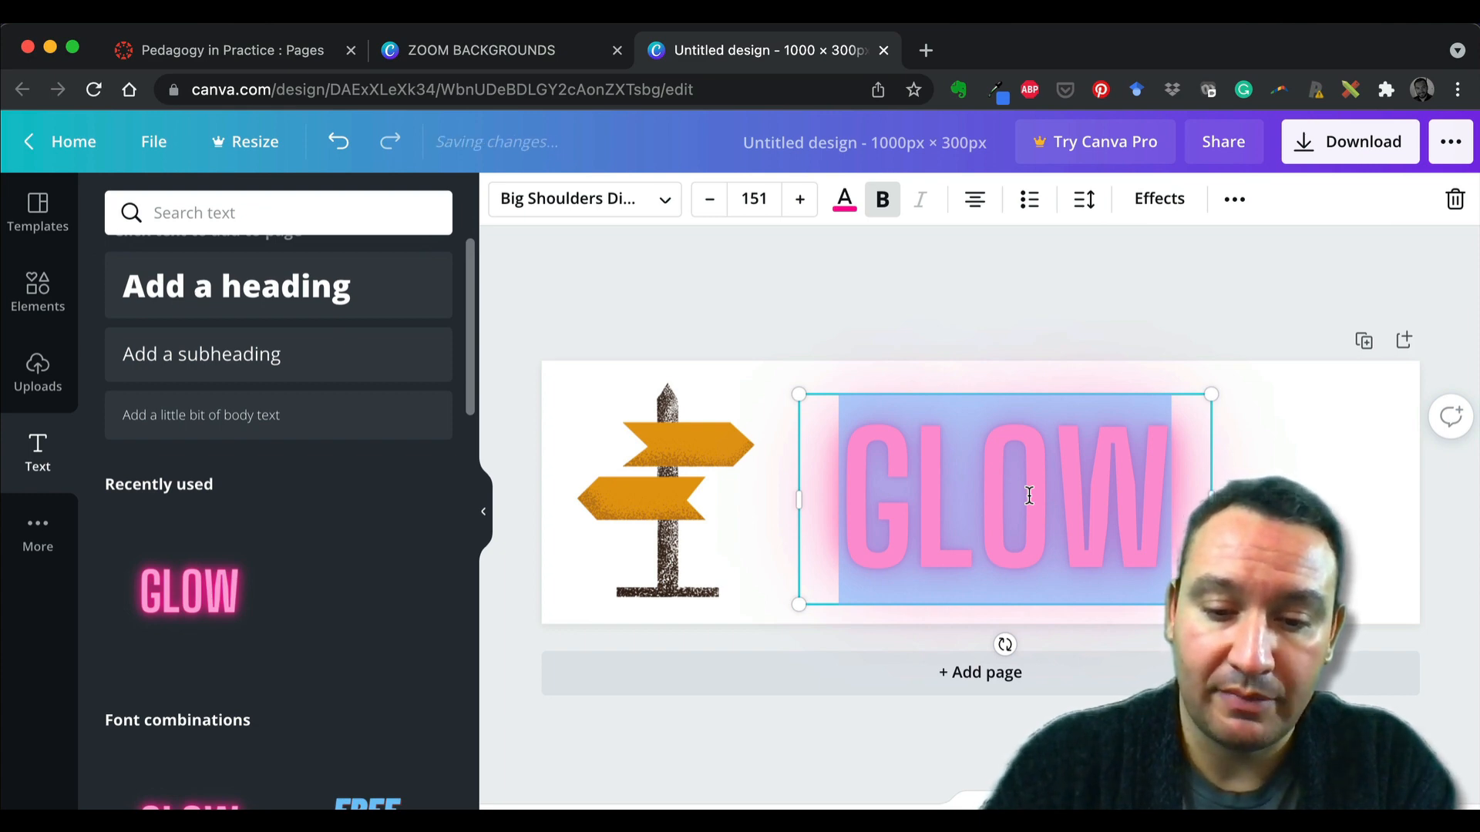
{"action": "type", "text": "NAVIGATION"}
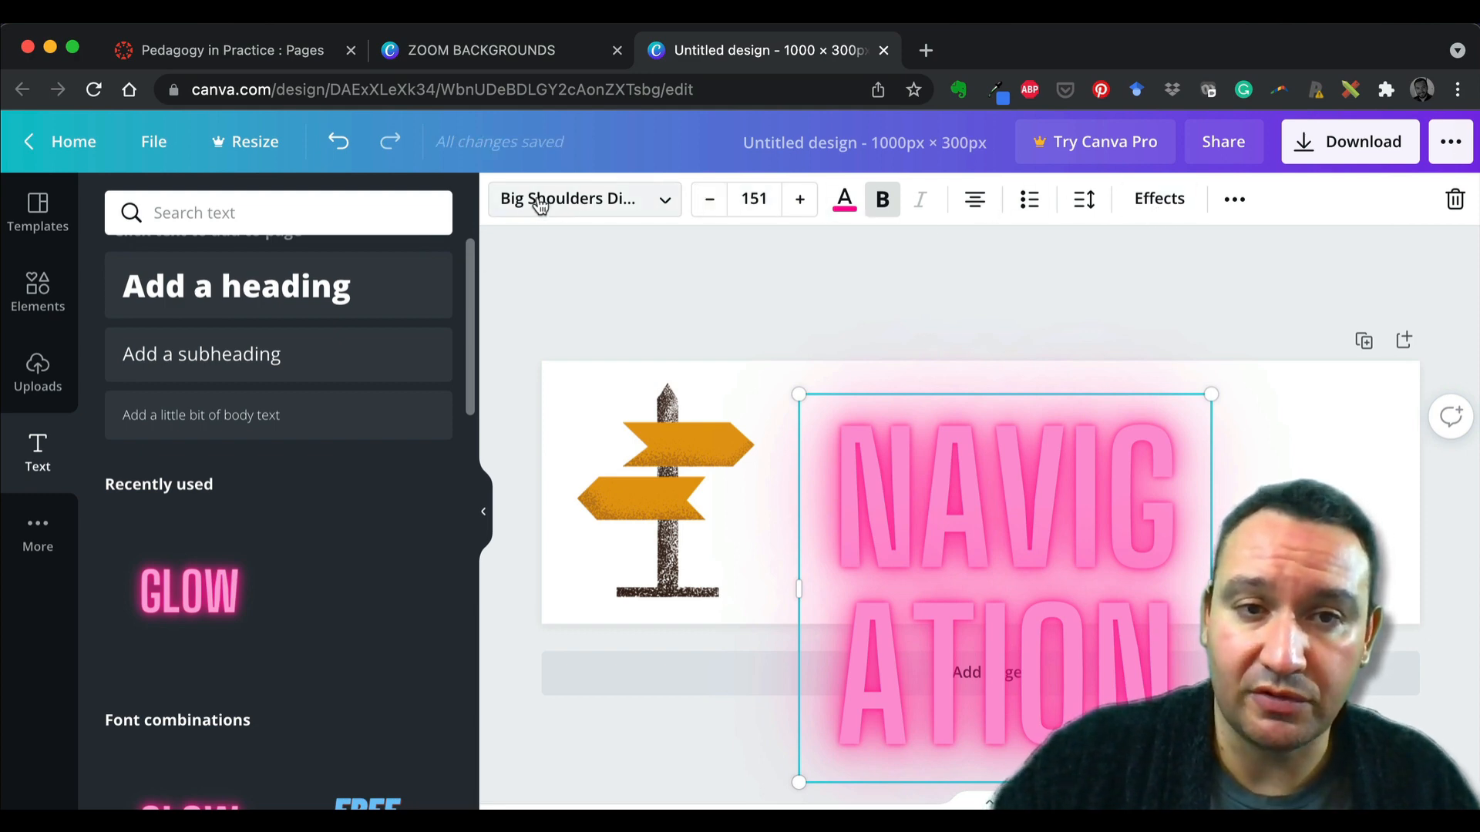
Step: Change the font of the NAVIGATION text to Anton
{"action": "left_click", "coordinate": [664, 205]}
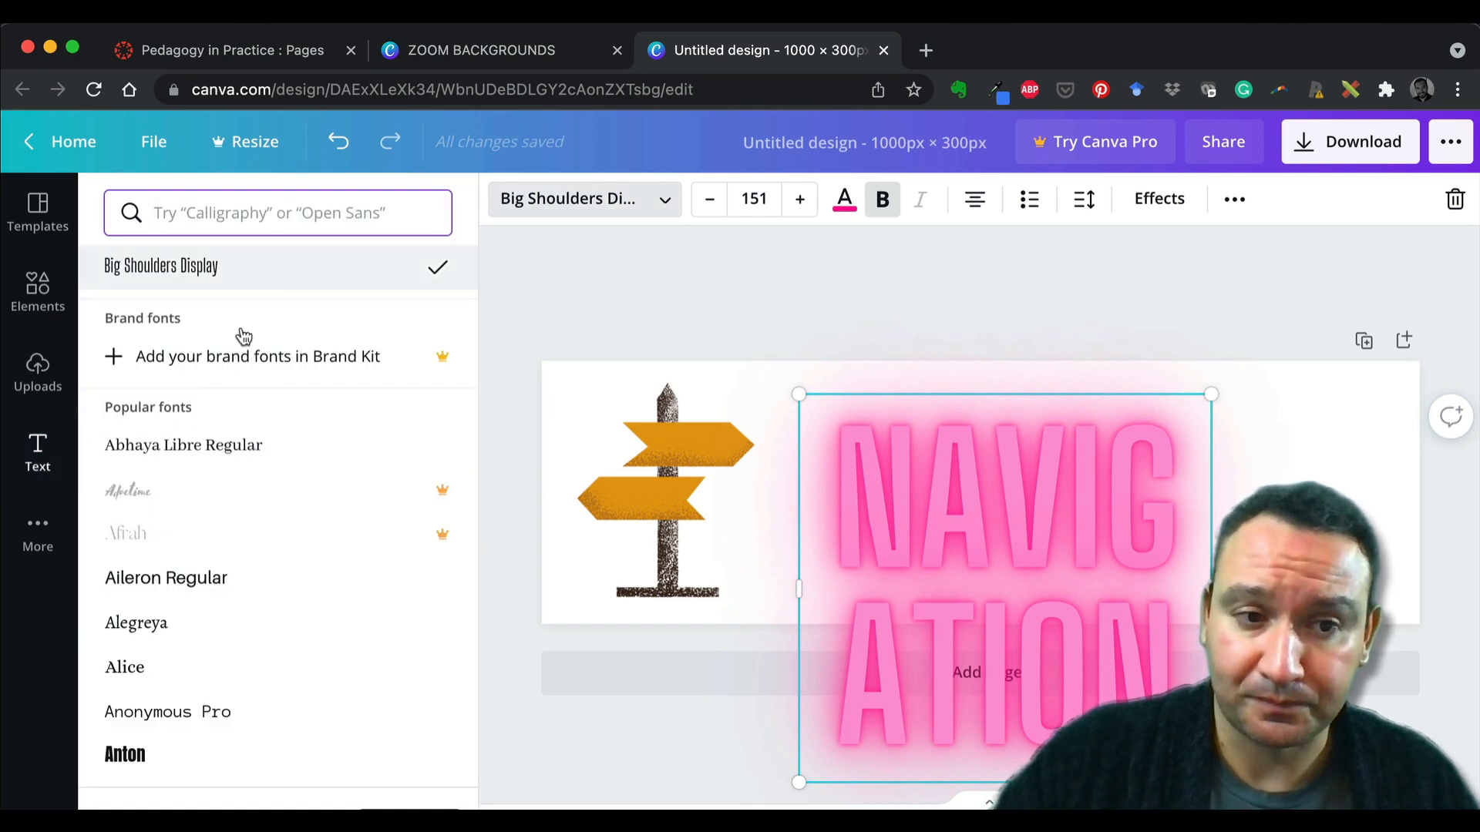
{"action": "scroll", "coordinate": [185, 690], "scroll_direction": "down", "scroll_amount": 2}
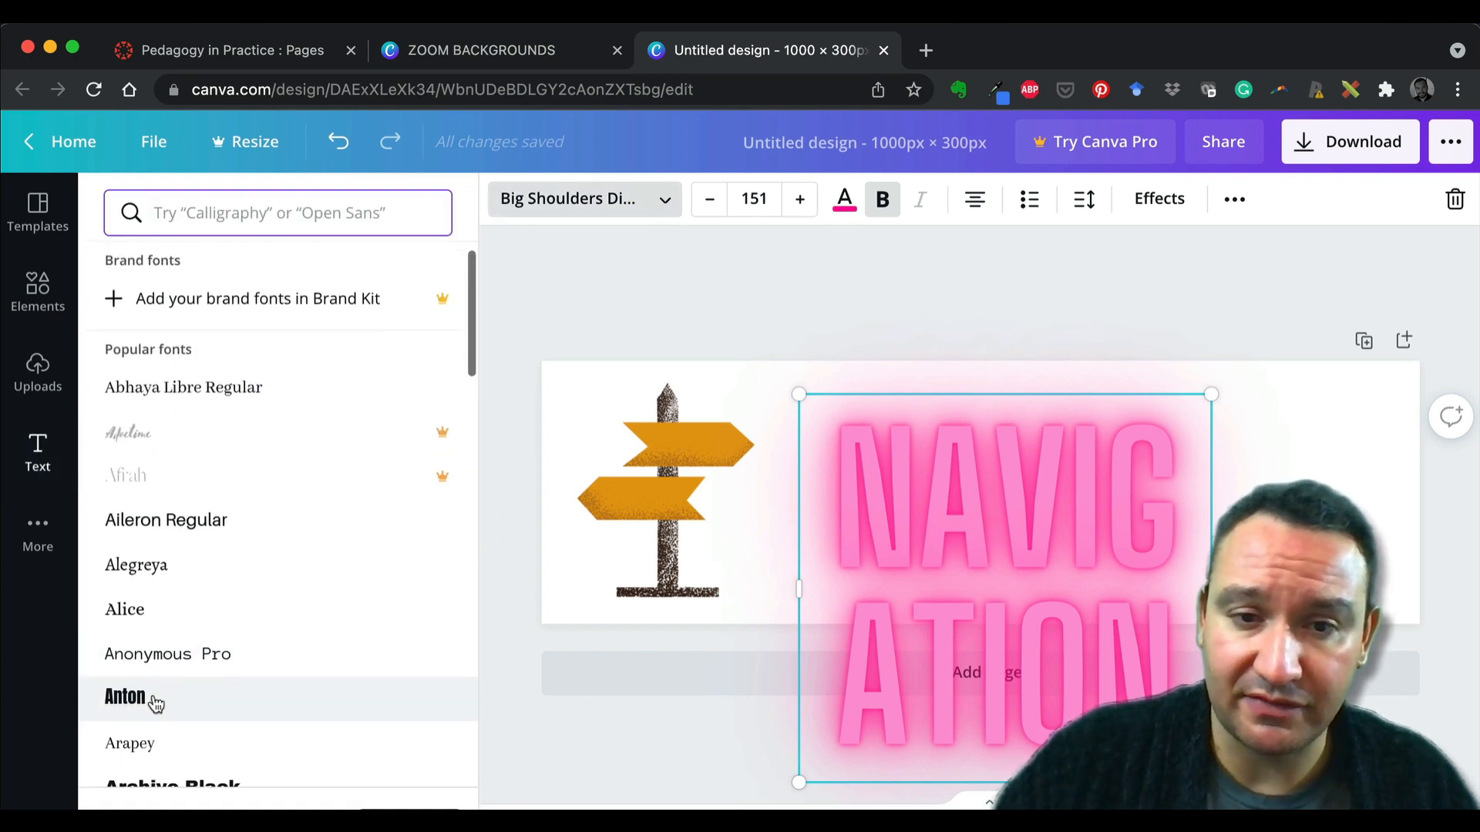
{"action": "left_click", "coordinate": [155, 701]}
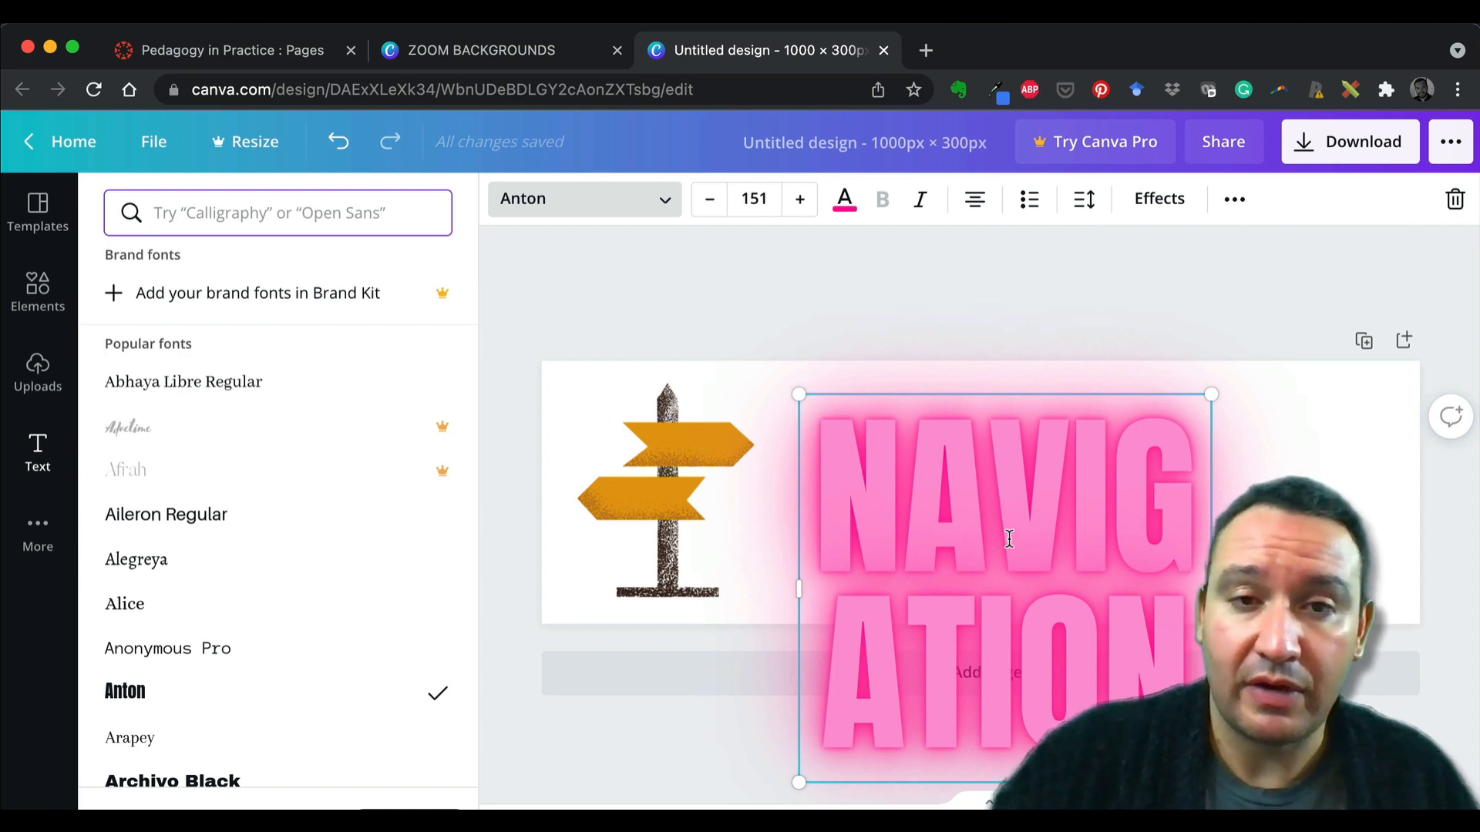
Step: Reduce the font size of the NAVIGATION text to 81.1 so the word fits on one line
{"action": "left_click", "coordinate": [708, 202]}
{"action": "left_click", "coordinate": [708, 202]}
{"action": "left_click", "coordinate": [708, 202]}
{"action": "left_click", "coordinate": [708, 202]}
{"action": "left_click", "coordinate": [709, 202]}
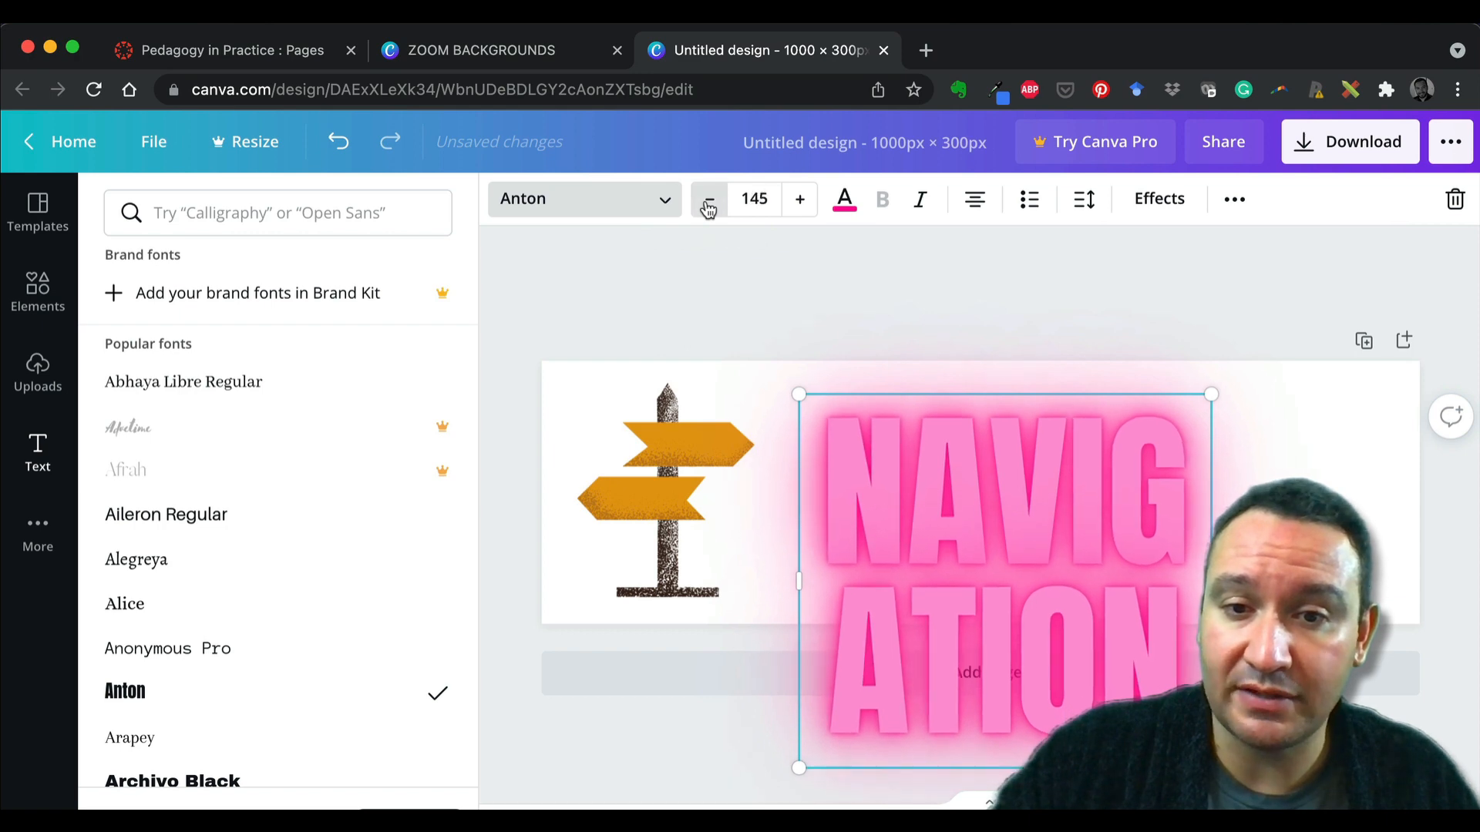
{"action": "left_click", "coordinate": [708, 202]}
{"action": "left_click", "coordinate": [708, 202]}
{"action": "left_click", "coordinate": [708, 202]}
{"action": "left_click", "coordinate": [708, 202]}
{"action": "left_click", "coordinate": [709, 202]}
{"action": "left_click", "coordinate": [709, 202]}
{"action": "left_click", "coordinate": [708, 202]}
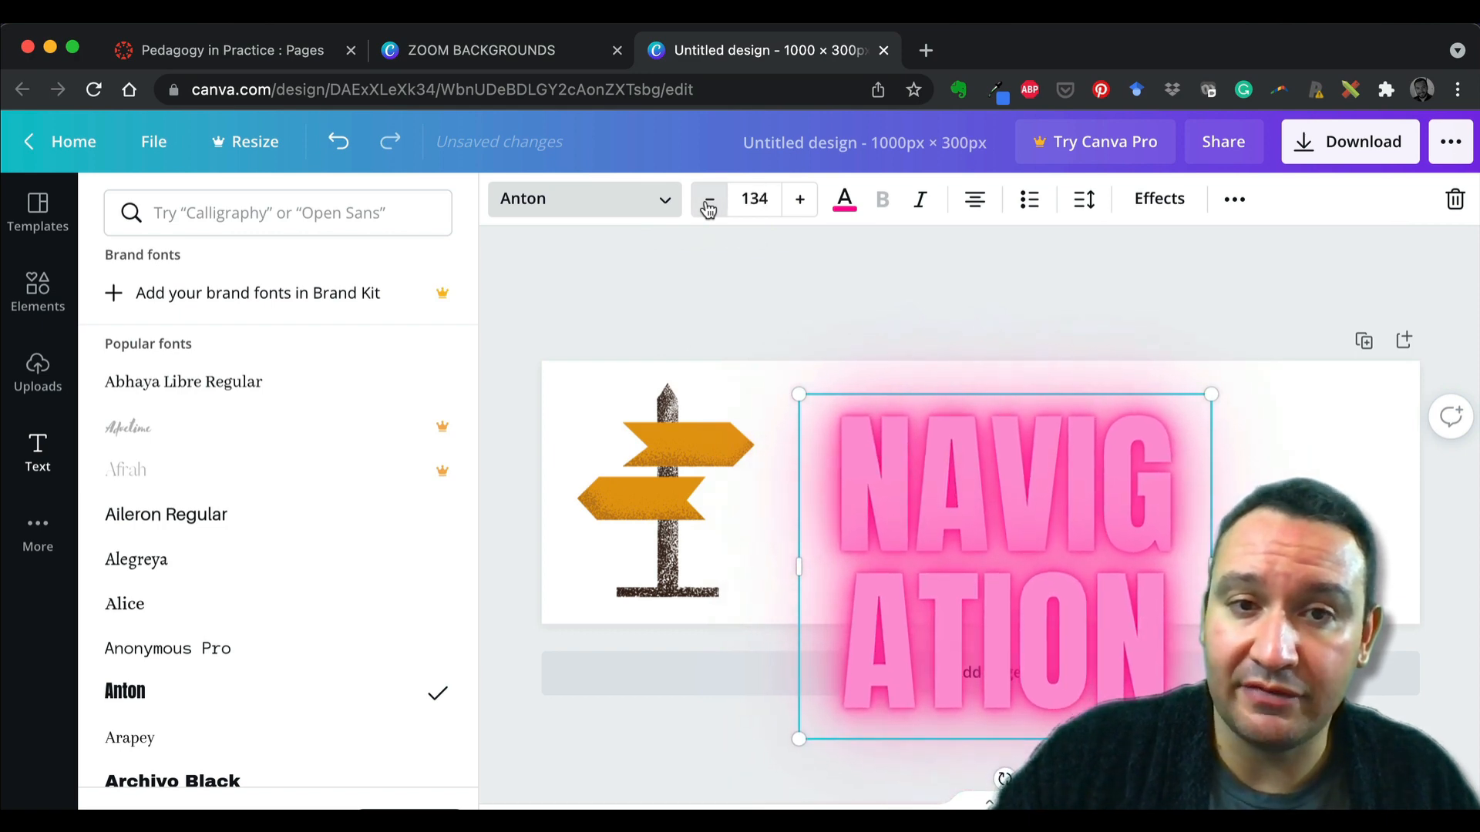
{"action": "left_click", "coordinate": [708, 201]}
{"action": "left_click", "coordinate": [708, 202]}
{"action": "left_click", "coordinate": [708, 202]}
{"action": "left_click", "coordinate": [708, 202]}
{"action": "left_click", "coordinate": [708, 202]}
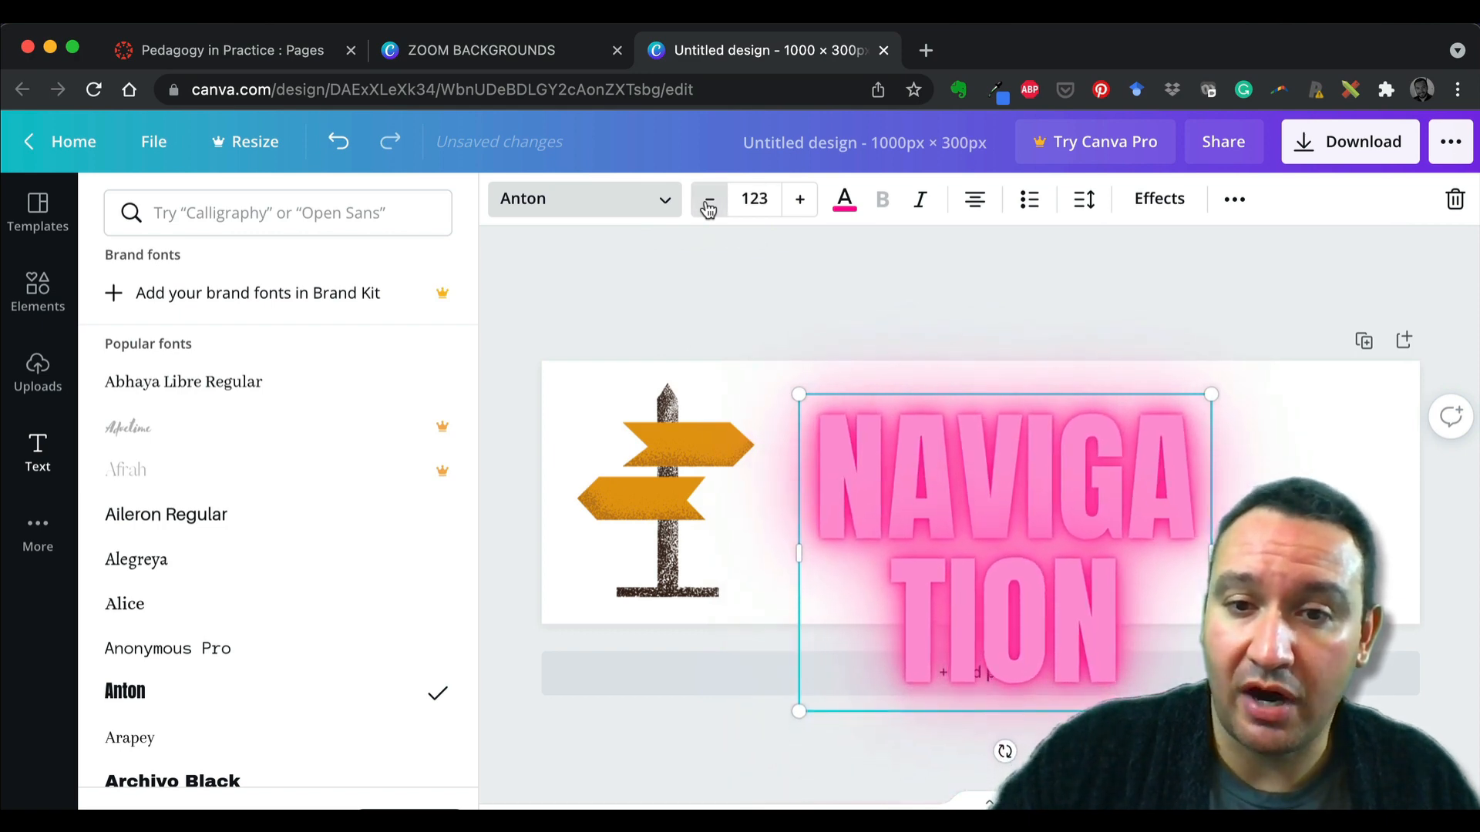
{"action": "left_click", "coordinate": [708, 201]}
{"action": "left_click", "coordinate": [708, 202]}
{"action": "left_click", "coordinate": [708, 202]}
{"action": "left_click", "coordinate": [708, 201]}
{"action": "left_click", "coordinate": [708, 201]}
{"action": "left_click", "coordinate": [708, 202]}
{"action": "left_click", "coordinate": [708, 205]}
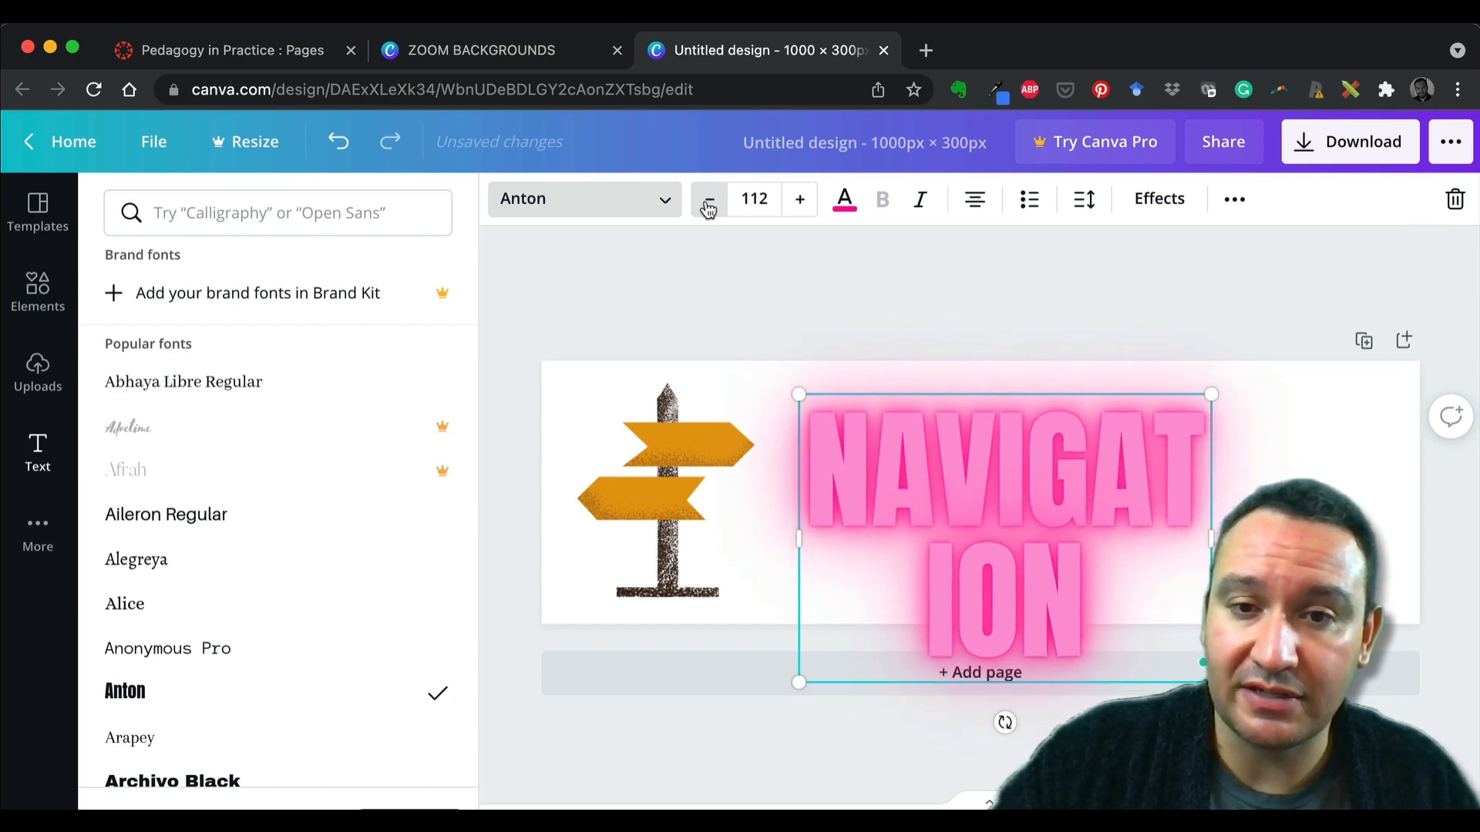
{"action": "left_click", "coordinate": [708, 205]}
{"action": "left_click", "coordinate": [708, 205]}
{"action": "left_click", "coordinate": [708, 205]}
{"action": "left_click", "coordinate": [708, 205]}
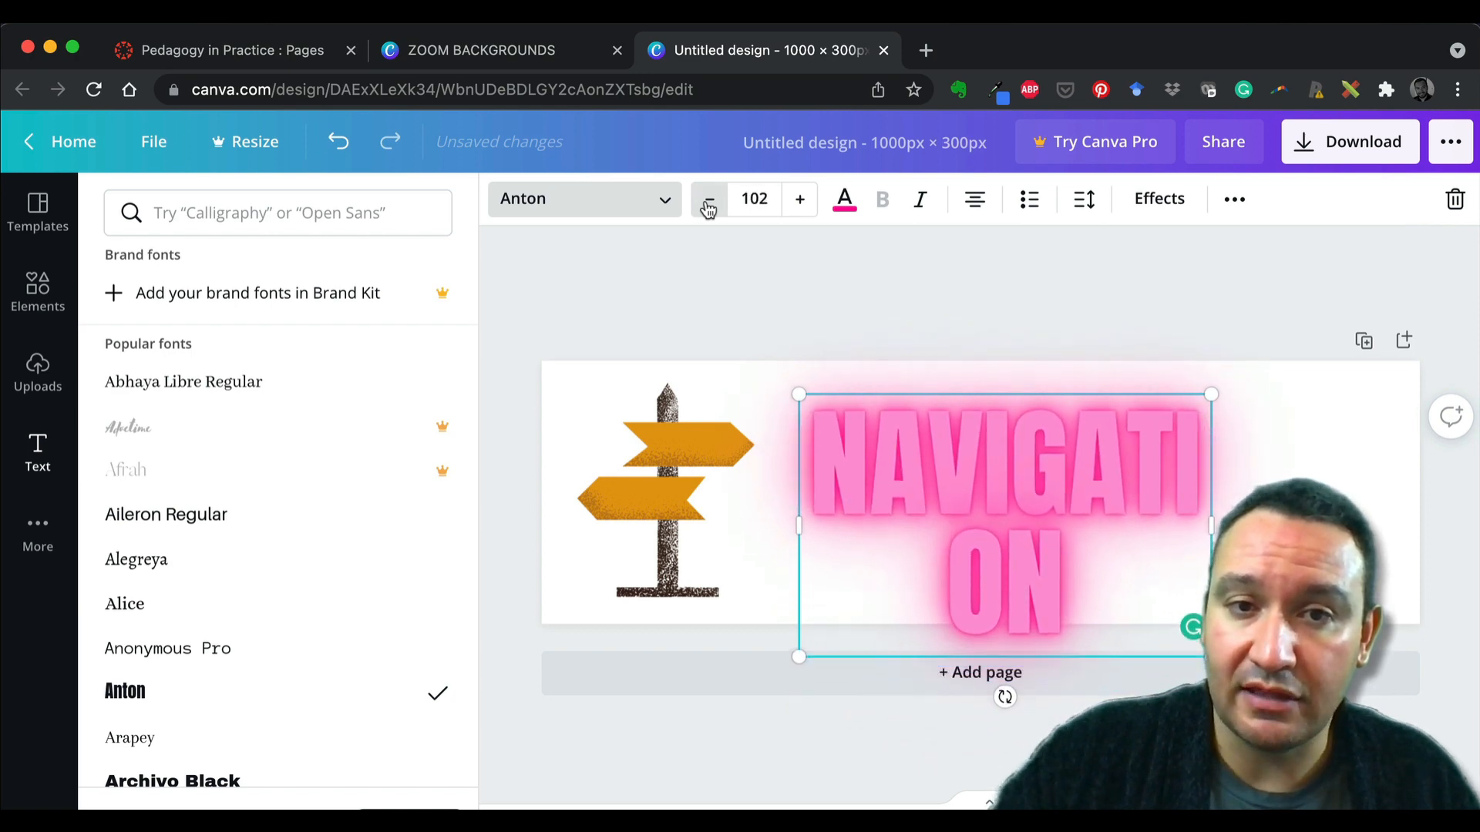
{"action": "left_click", "coordinate": [709, 205]}
{"action": "left_click", "coordinate": [710, 205]}
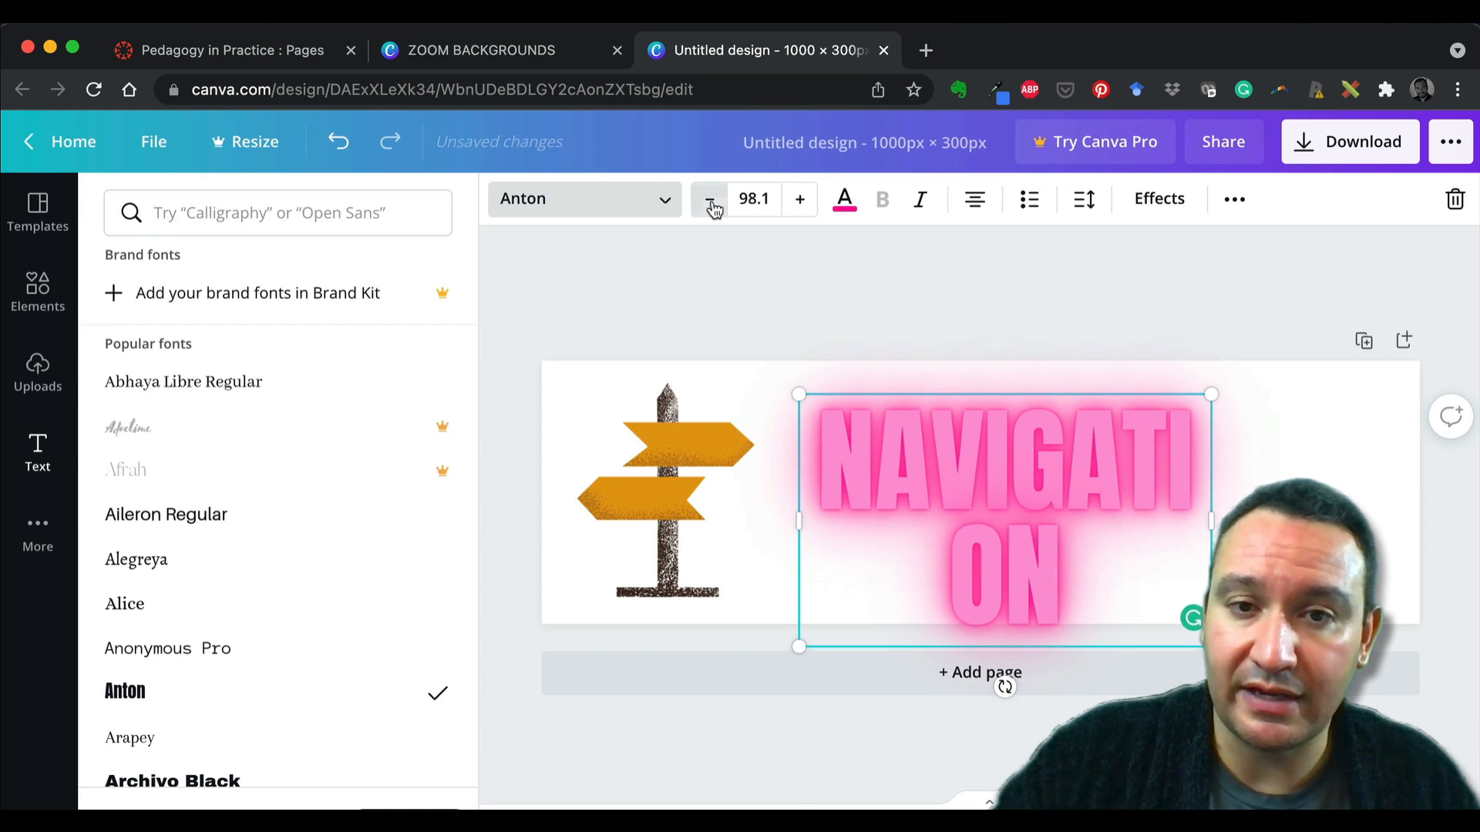
{"action": "left_click", "coordinate": [709, 205]}
{"action": "left_click", "coordinate": [710, 205]}
{"action": "left_click", "coordinate": [710, 205]}
{"action": "left_click", "coordinate": [710, 205]}
{"action": "left_click", "coordinate": [710, 205]}
{"action": "left_click", "coordinate": [710, 205]}
{"action": "left_click", "coordinate": [710, 205]}
{"action": "left_click", "coordinate": [711, 205]}
{"action": "left_click", "coordinate": [711, 205]}
{"action": "left_click", "coordinate": [711, 204]}
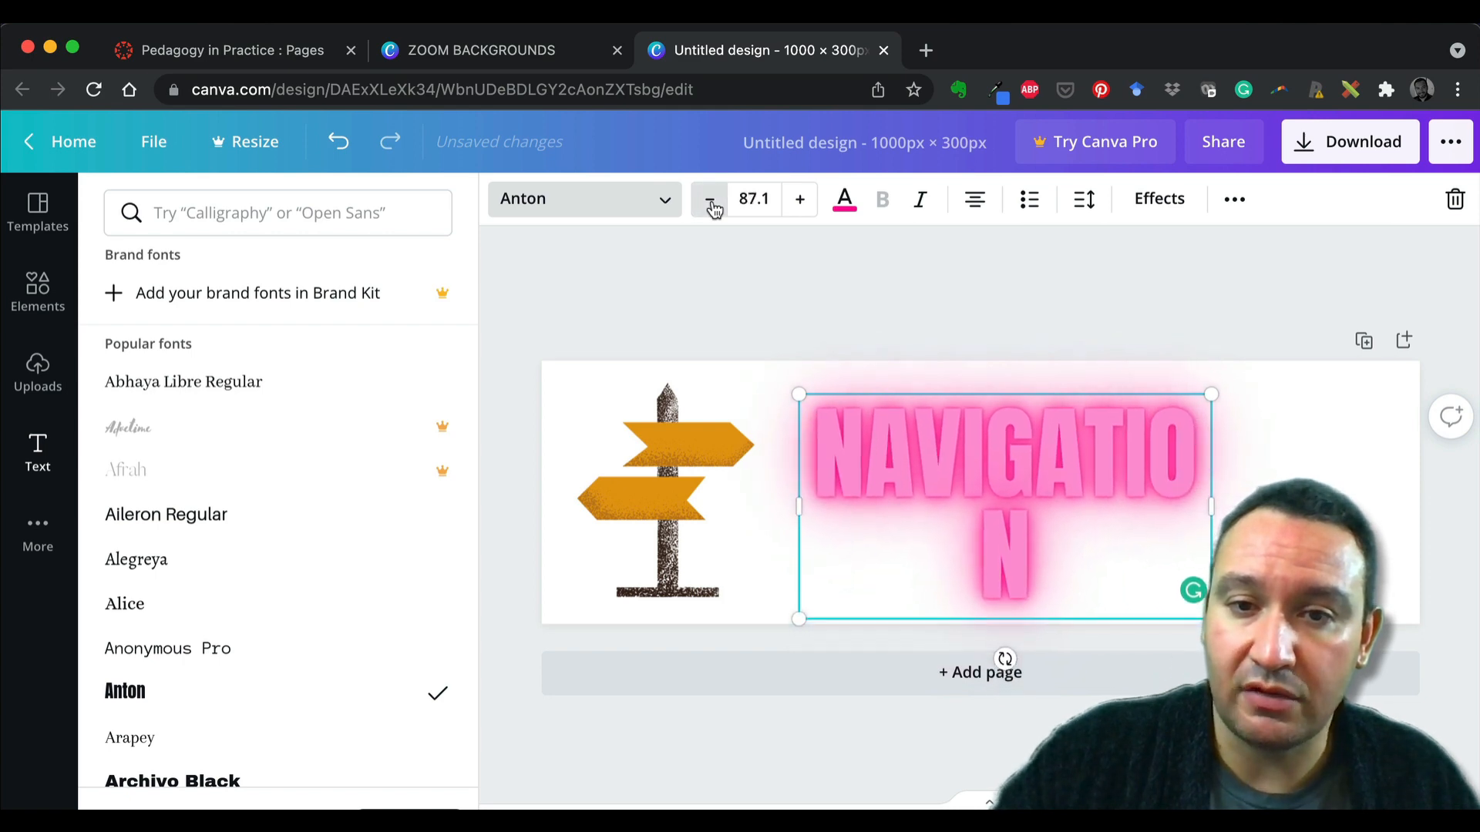
{"action": "left_click", "coordinate": [711, 205]}
{"action": "left_click", "coordinate": [711, 205]}
{"action": "left_click", "coordinate": [710, 205]}
{"action": "left_click", "coordinate": [711, 205]}
{"action": "left_click", "coordinate": [711, 205]}
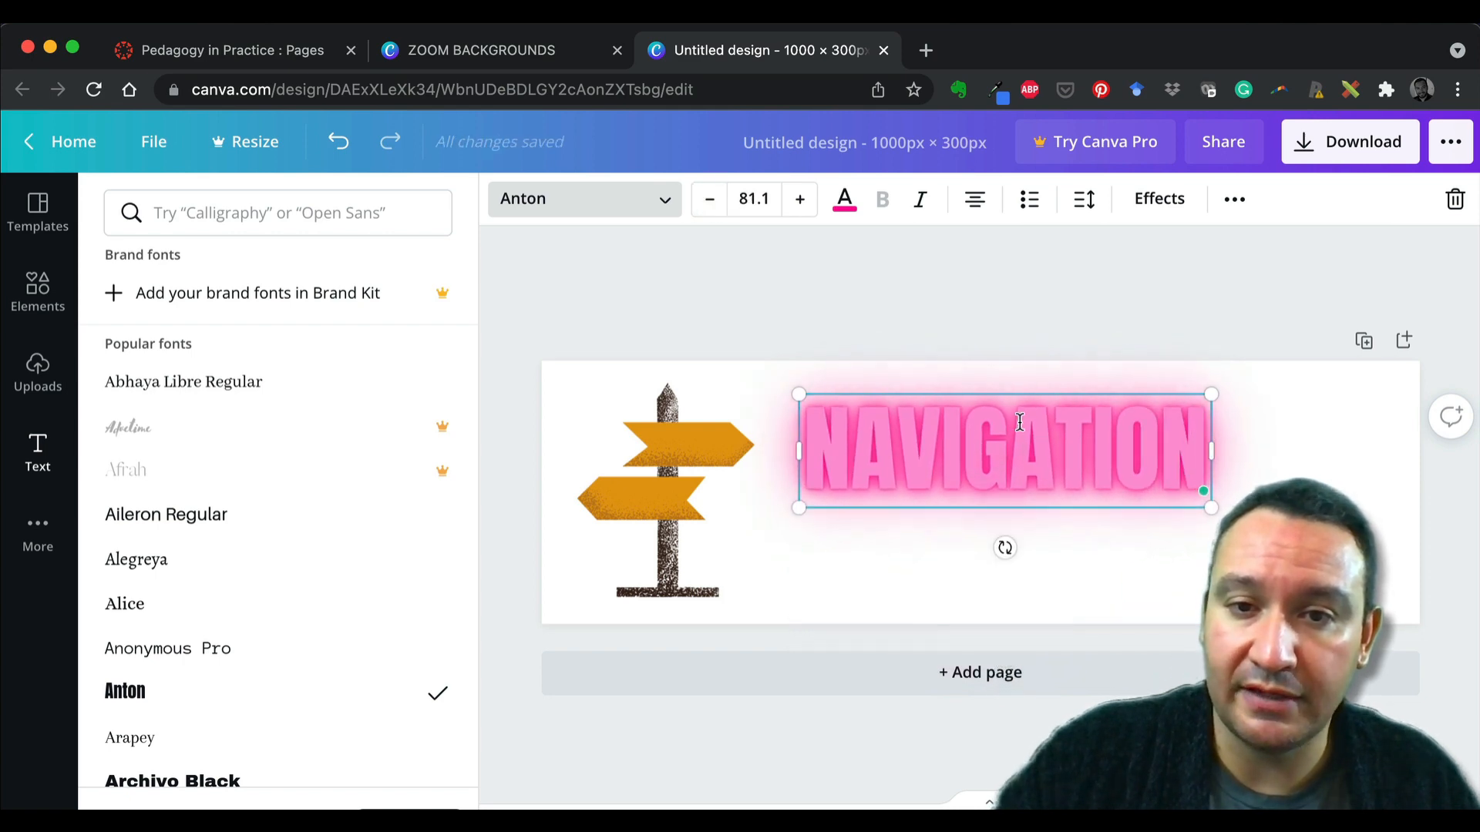
Step: Move the NAVIGATION text down to about the vertical middle of the banner, beside the signpost
{"action": "left_click", "coordinate": [970, 447]}
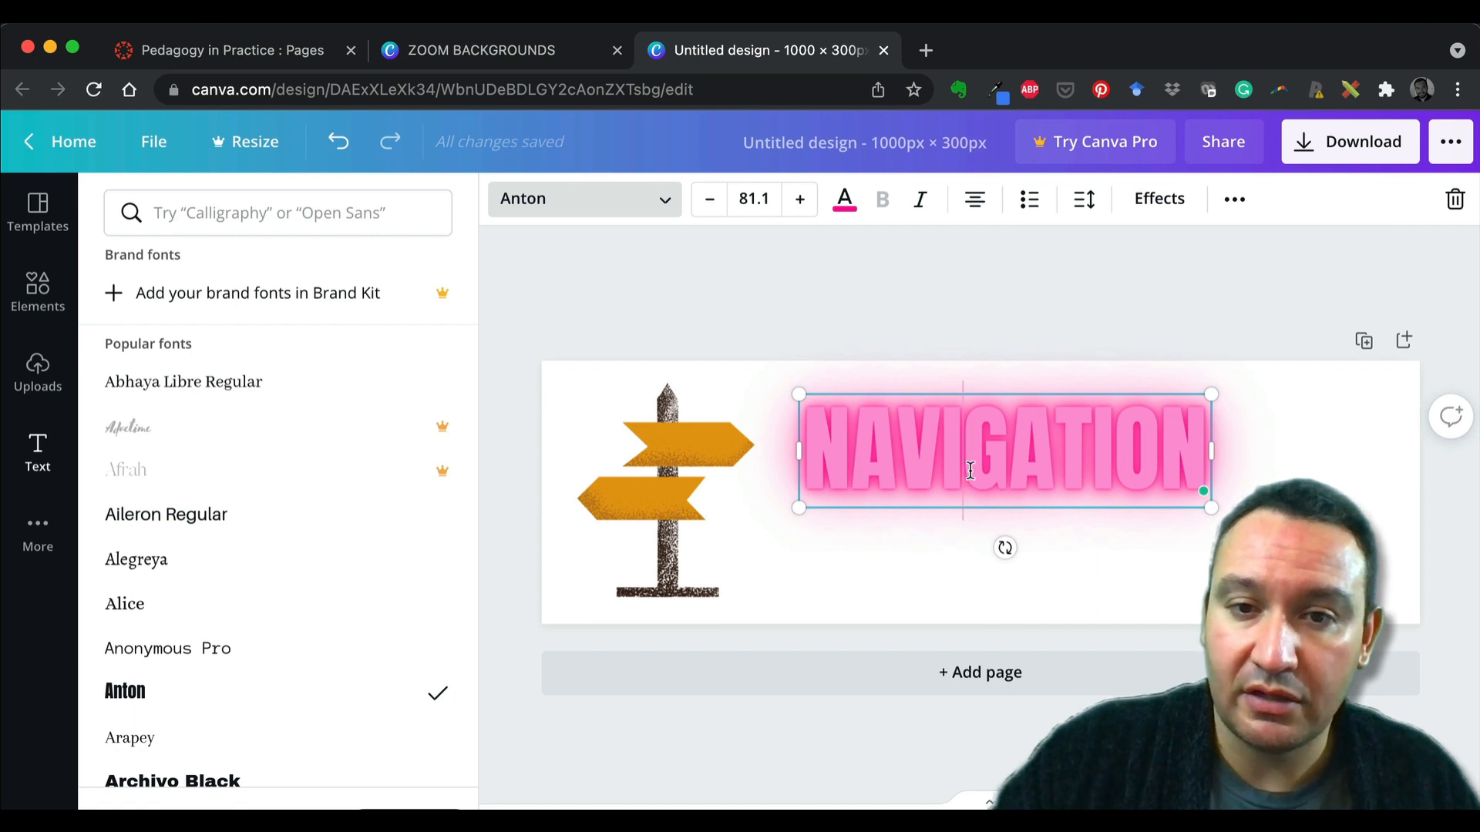
{"action": "left_click", "coordinate": [1133, 592]}
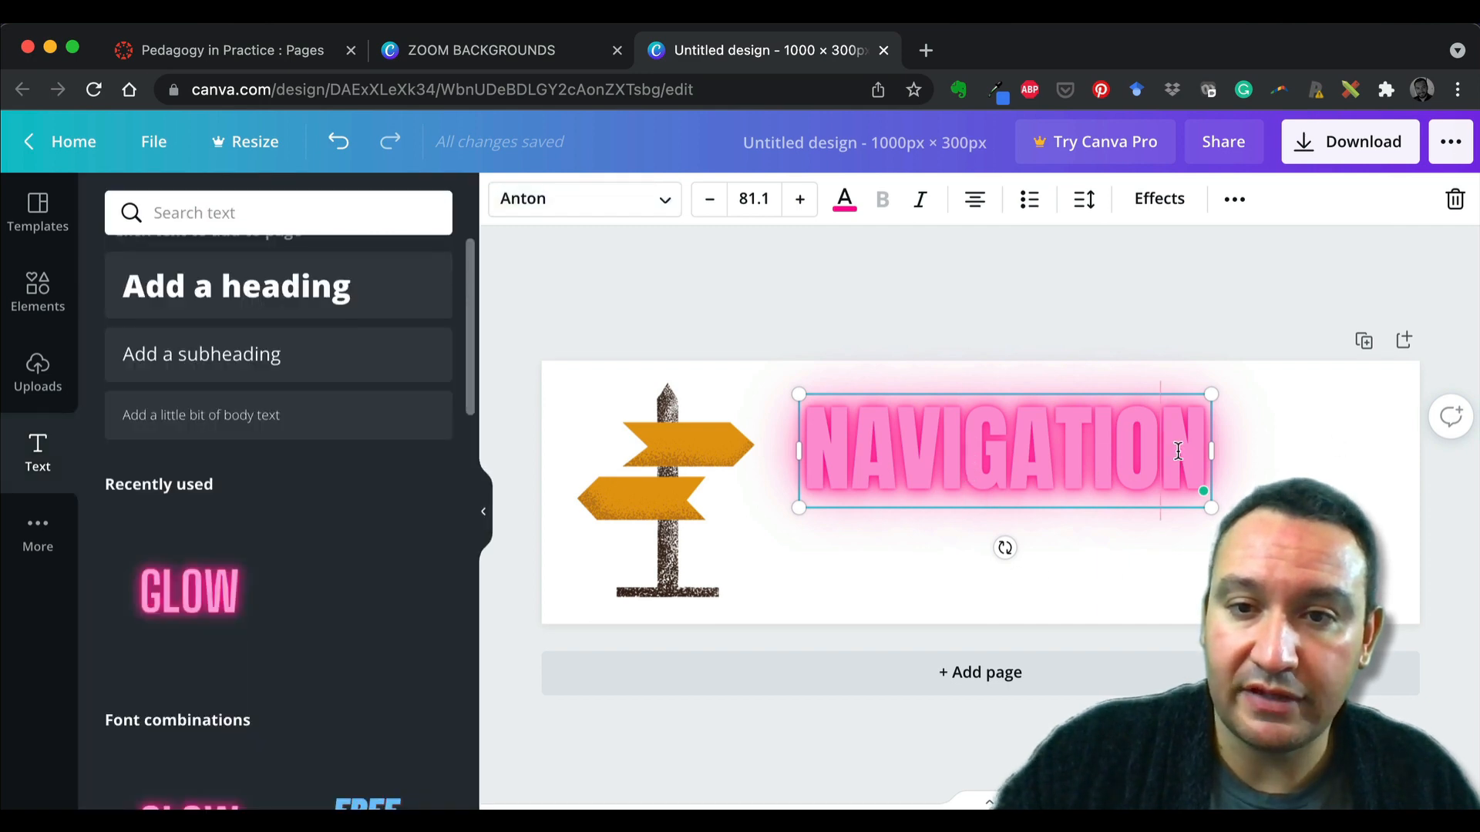
{"action": "left_click", "coordinate": [1182, 555]}
{"action": "left_click_drag", "start_coordinate": [880, 439], "coordinate": [882, 479]}
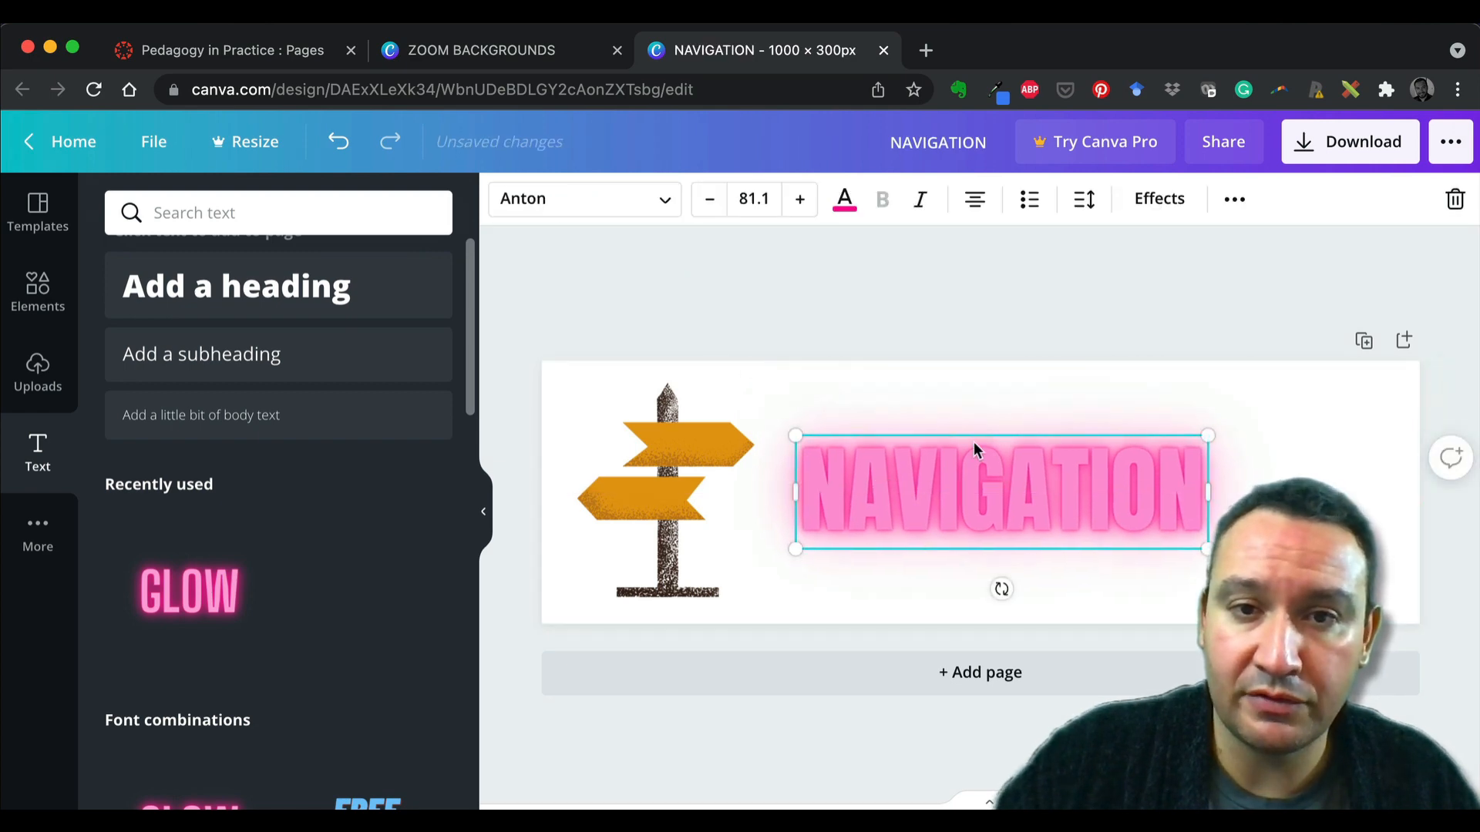
Step: Recolor the NAVIGATION text, trying light turquoise first and settling on the default orange
{"action": "left_click", "coordinate": [842, 200]}
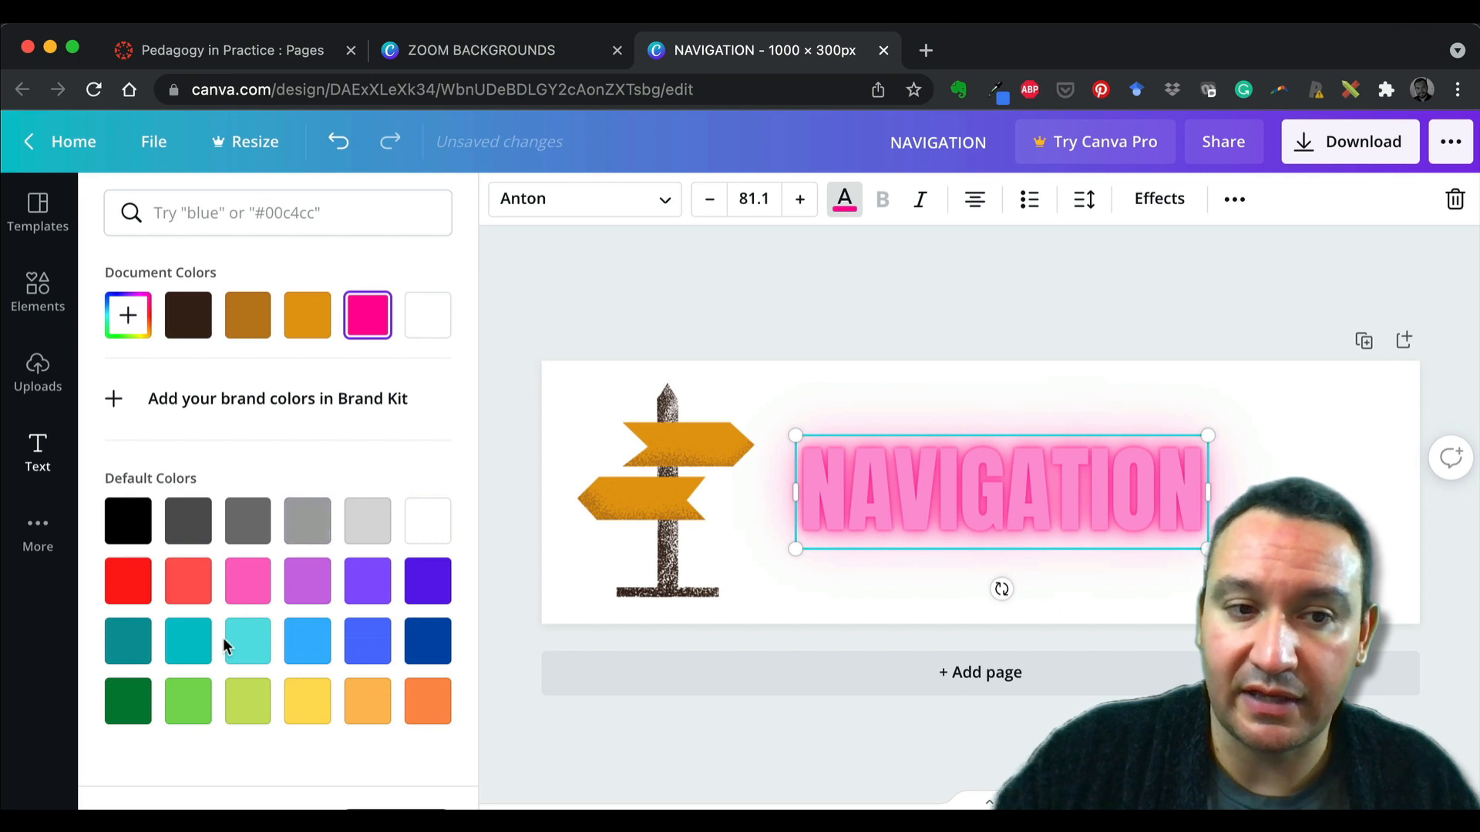
{"action": "left_click", "coordinate": [240, 645]}
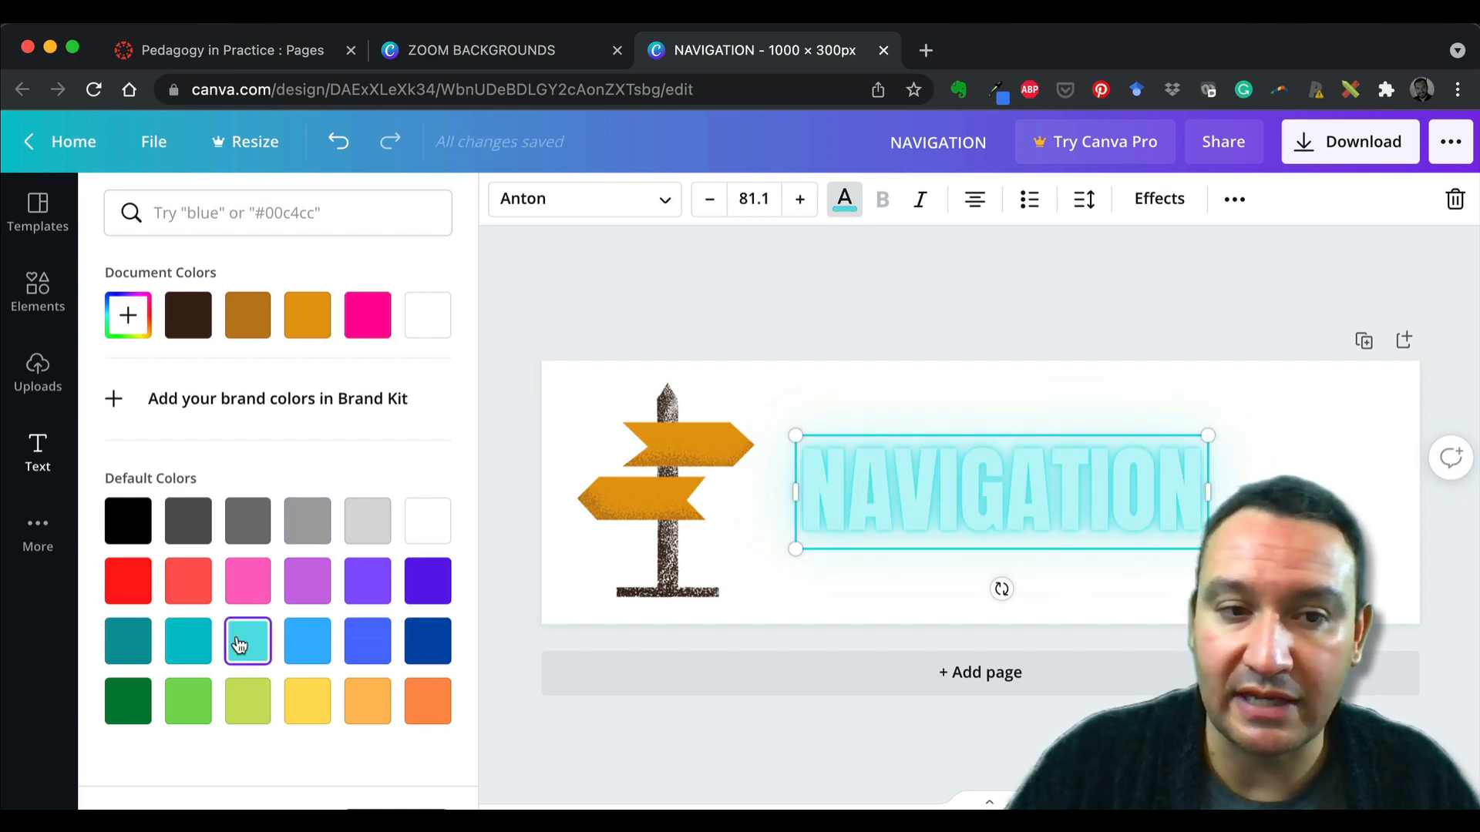
{"action": "left_click", "coordinate": [414, 707]}
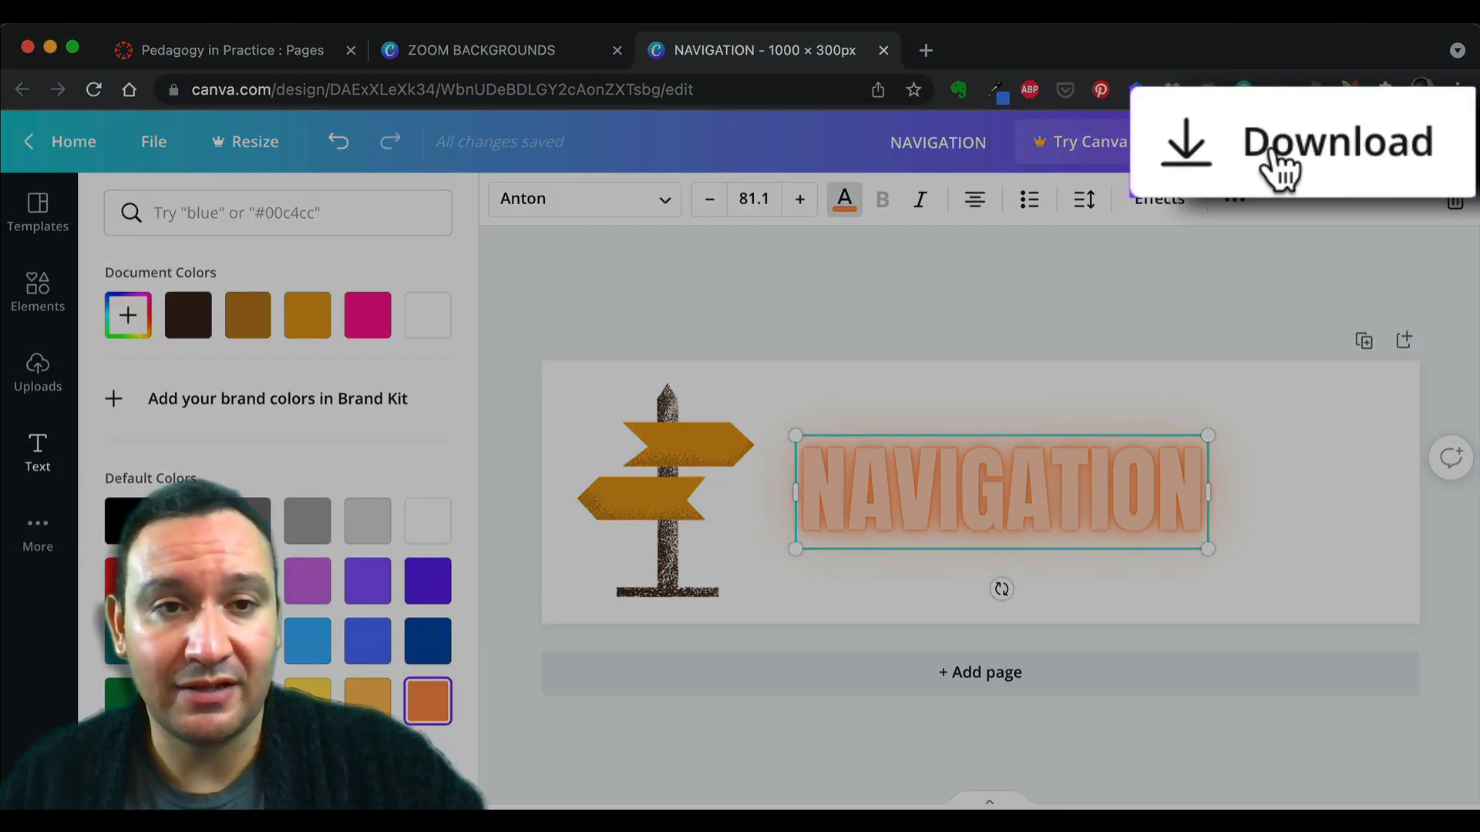
Step: Choose PNG as the download file type and try to enable the transparent background, dismissing the Canva Pro offer
{"action": "left_click", "coordinate": [1337, 148]}
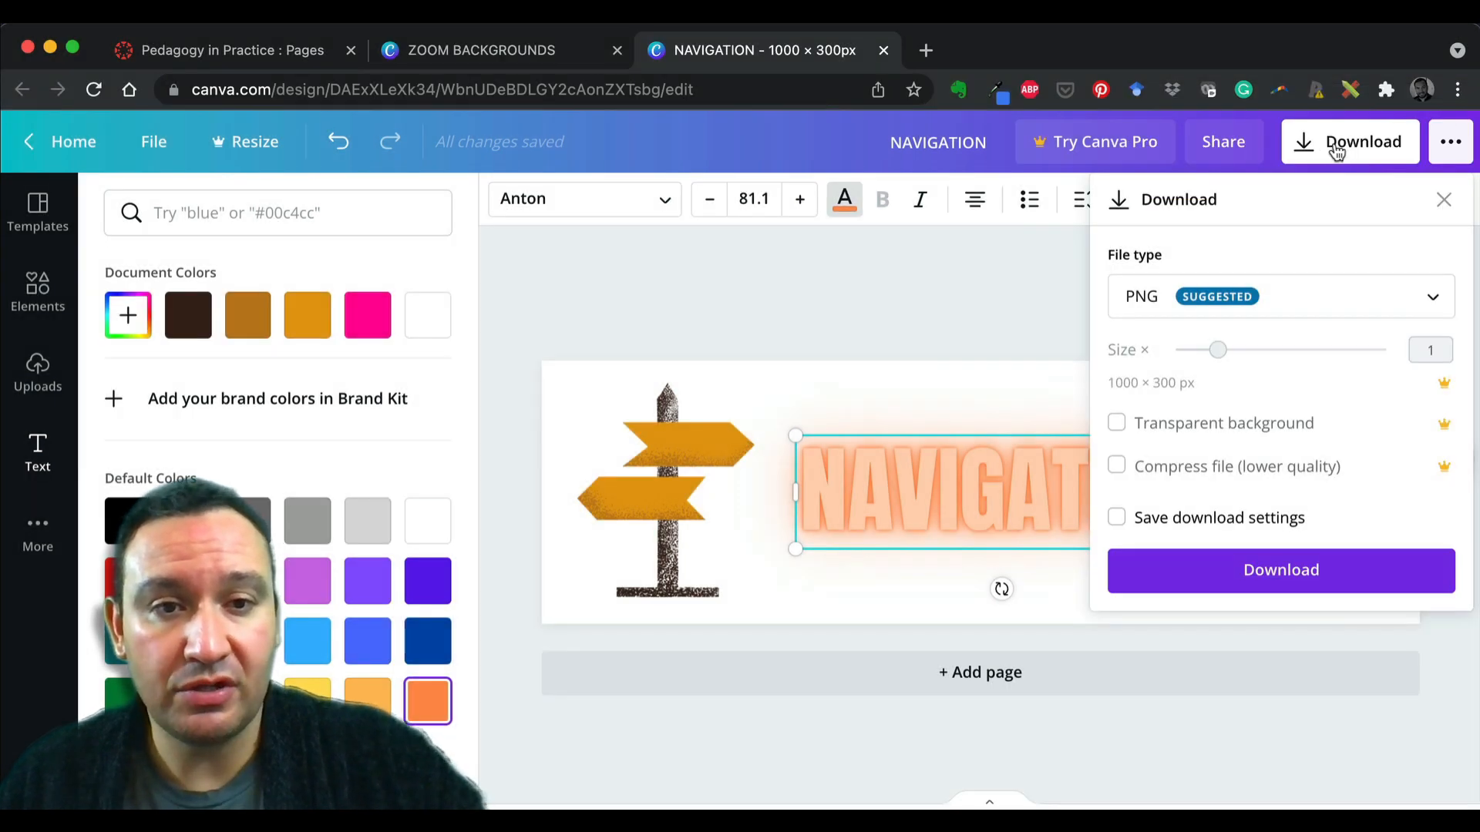
{"action": "left_click", "coordinate": [1434, 305]}
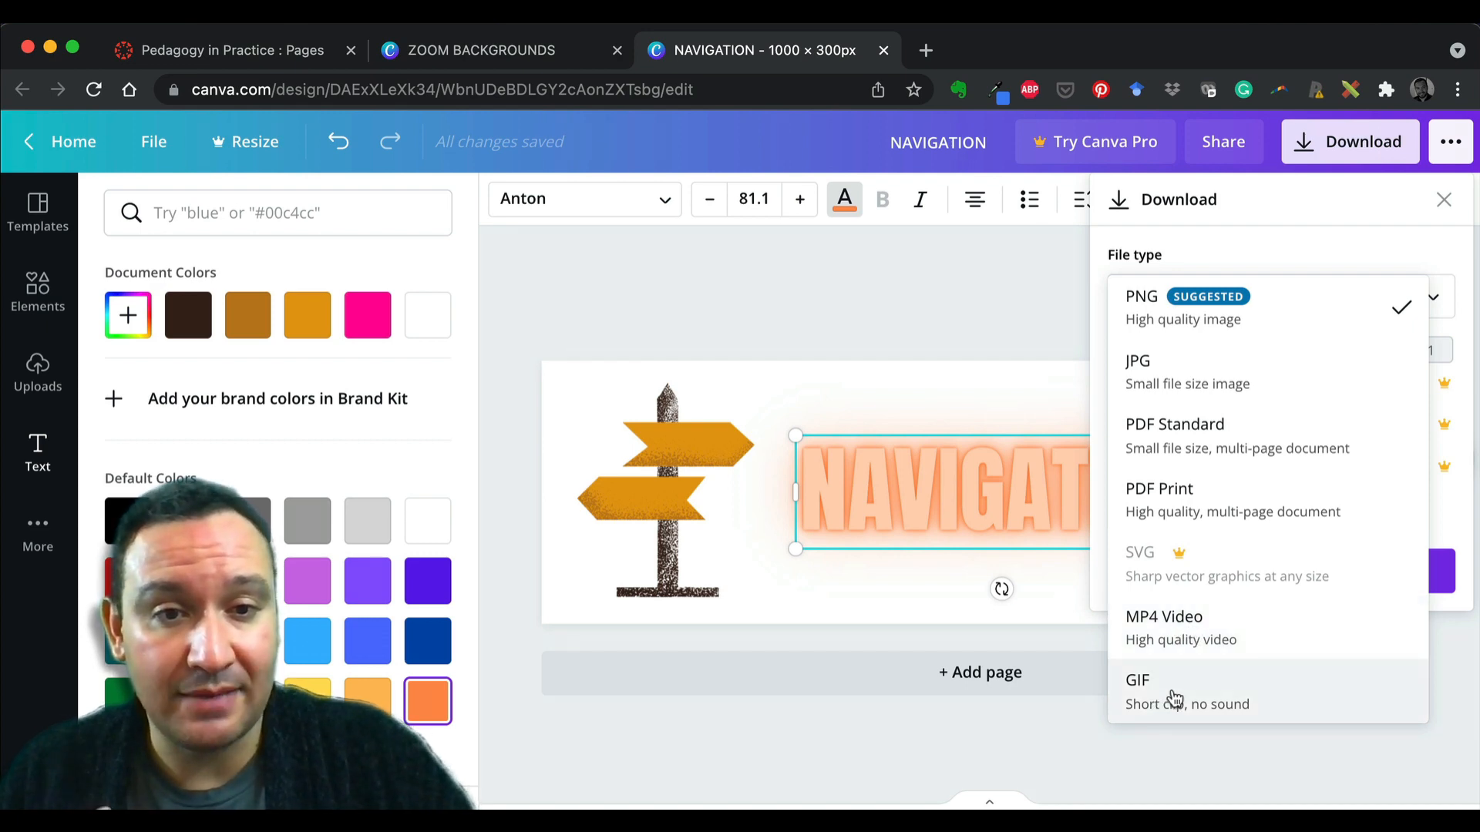
{"action": "left_click", "coordinate": [1147, 322]}
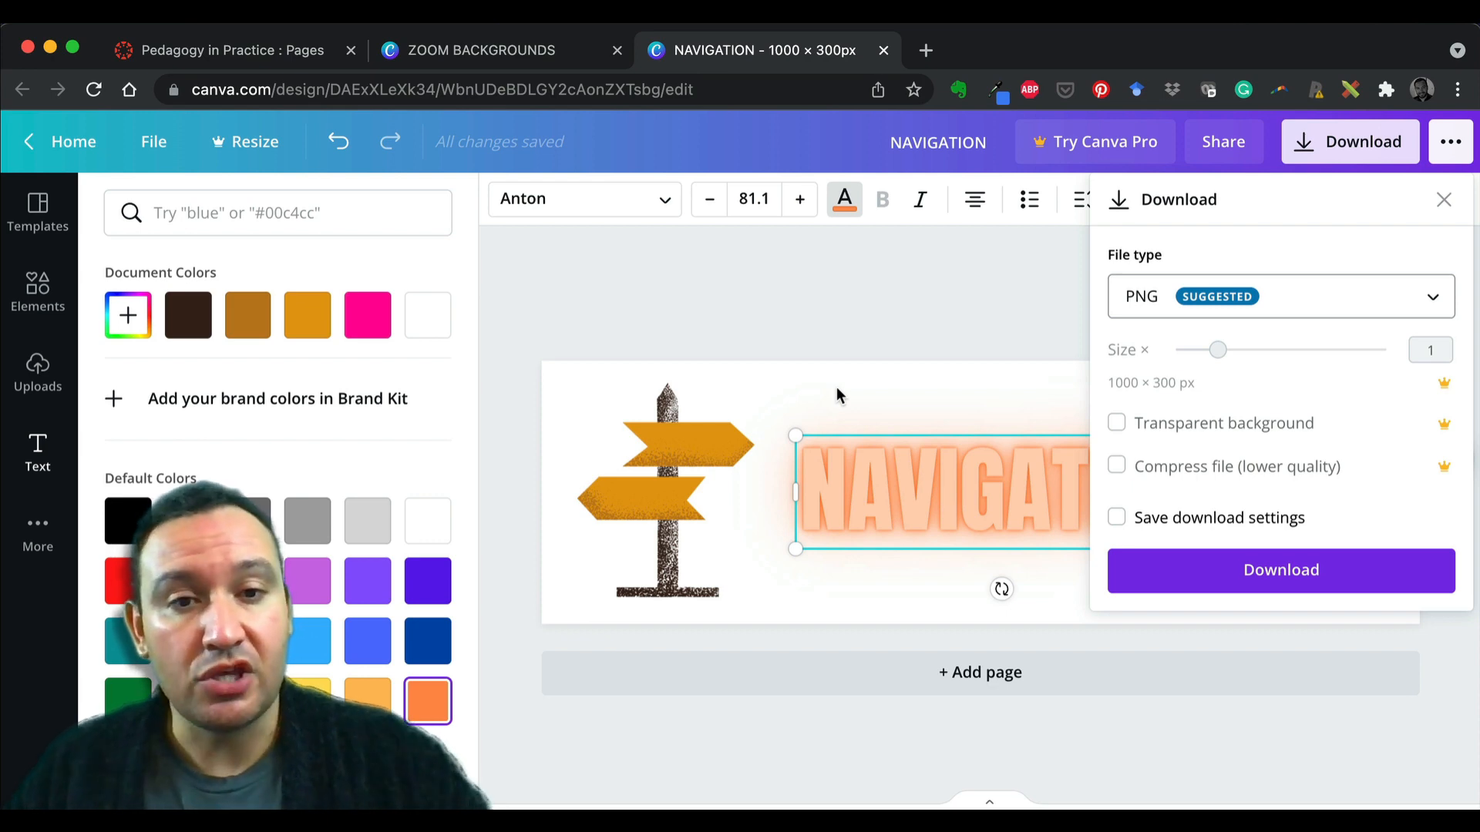
{"action": "left_click", "coordinate": [1107, 421]}
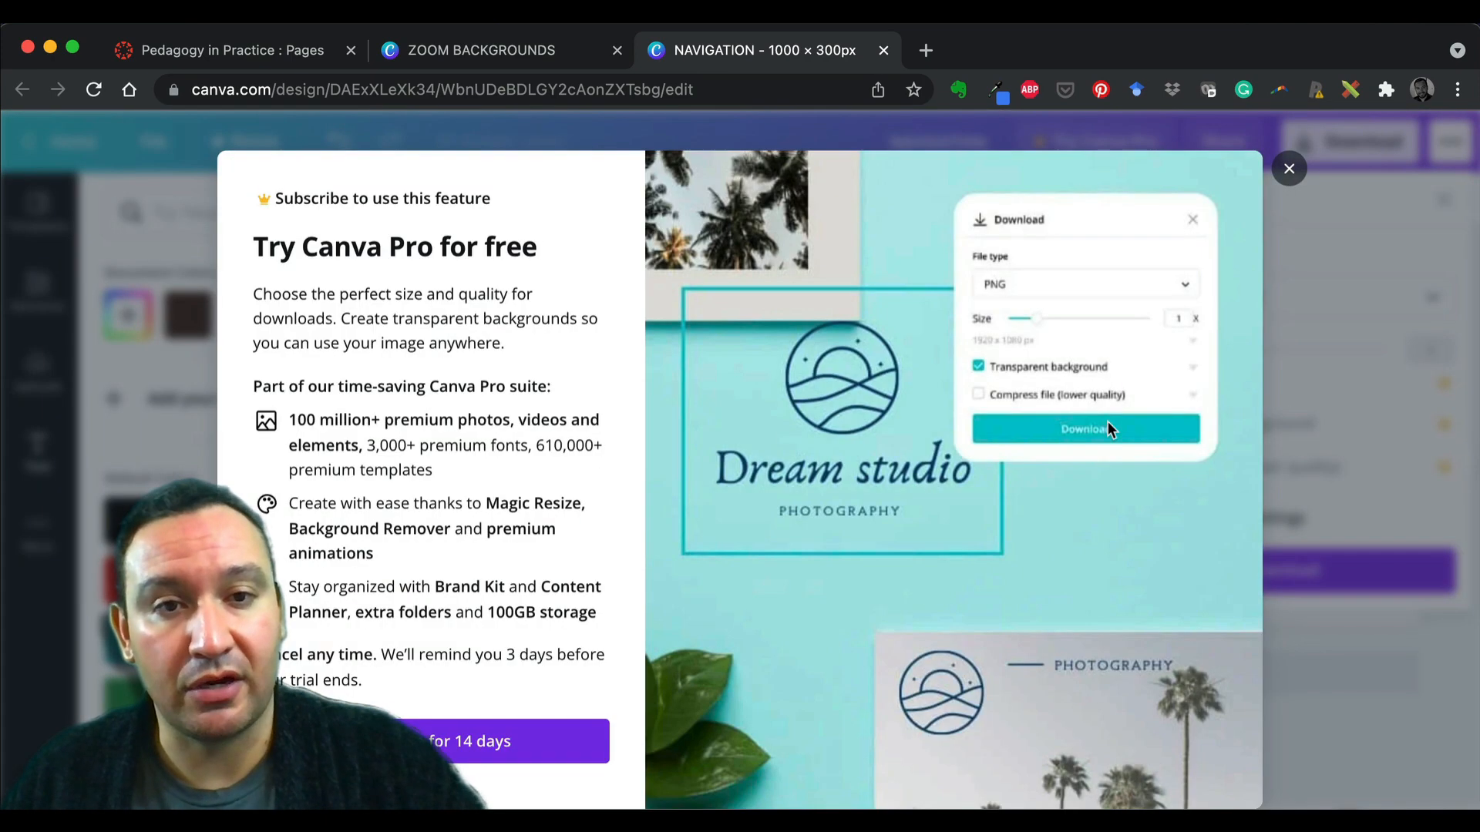
{"action": "left_click", "coordinate": [1290, 169]}
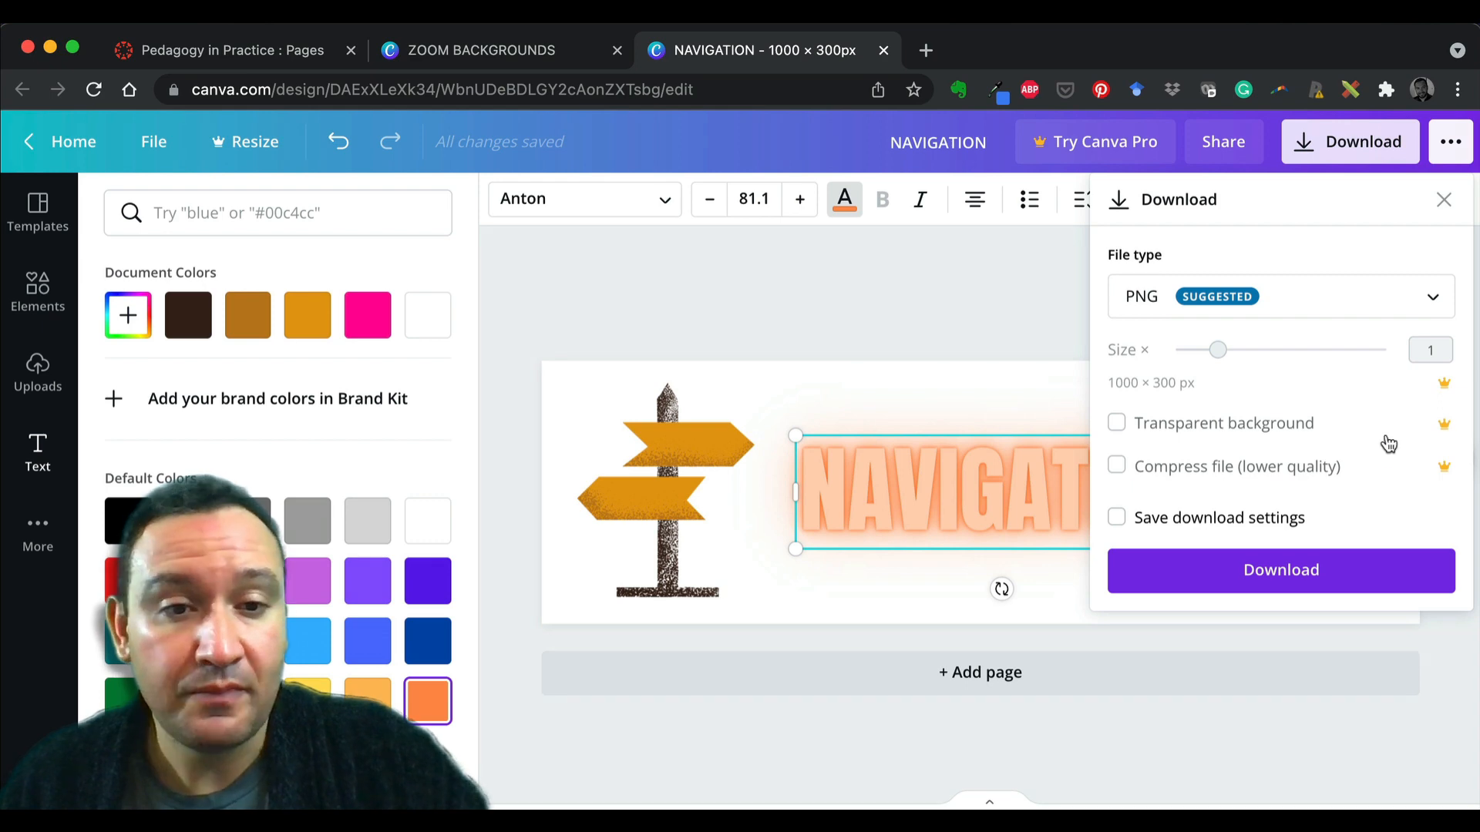
Step: Download the banner as a PNG and save it to the Desktop under the name NAVIGATION
{"action": "left_click", "coordinate": [1283, 572]}
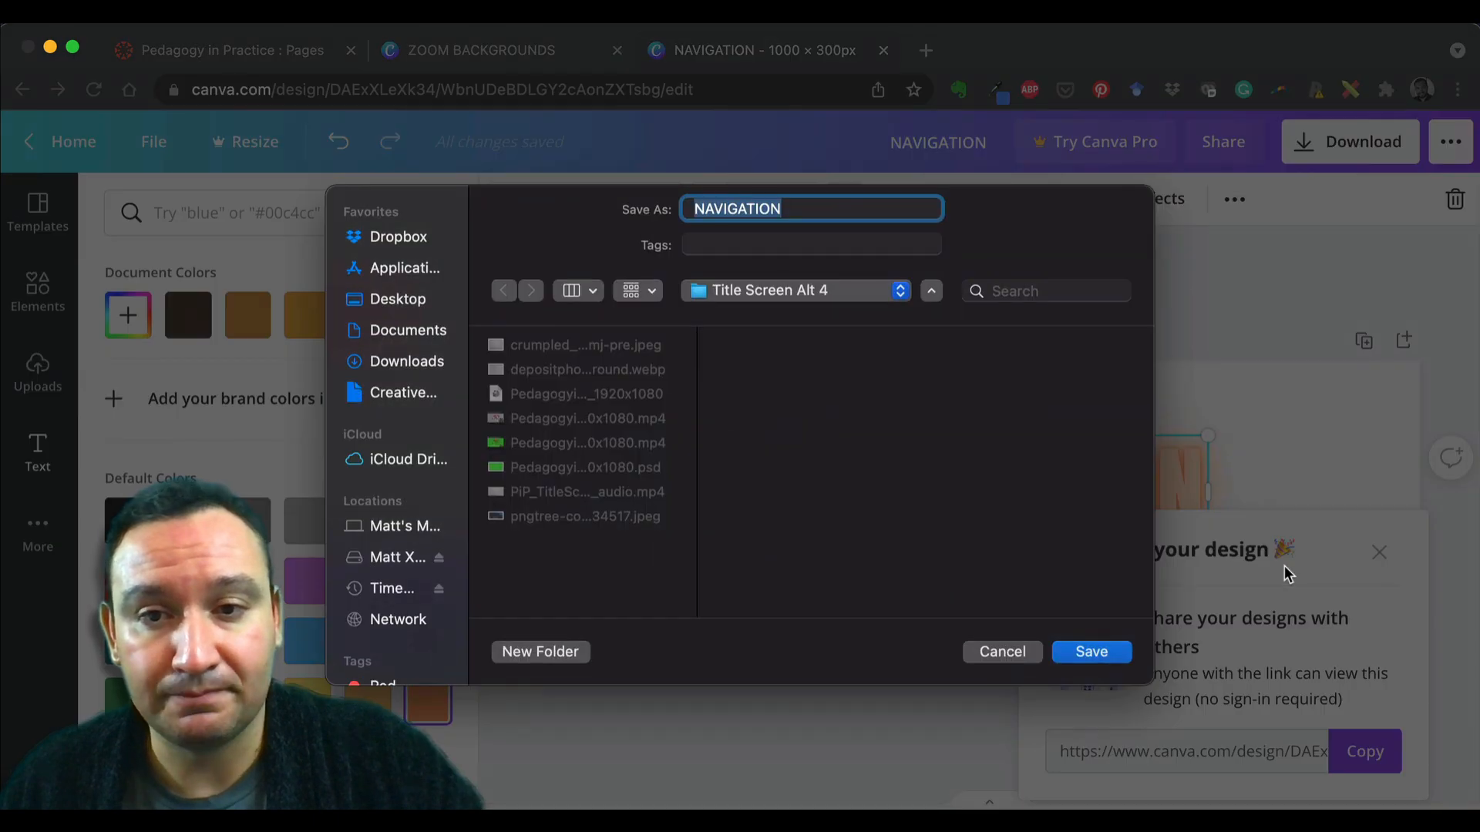
{"action": "left_click", "coordinate": [396, 301]}
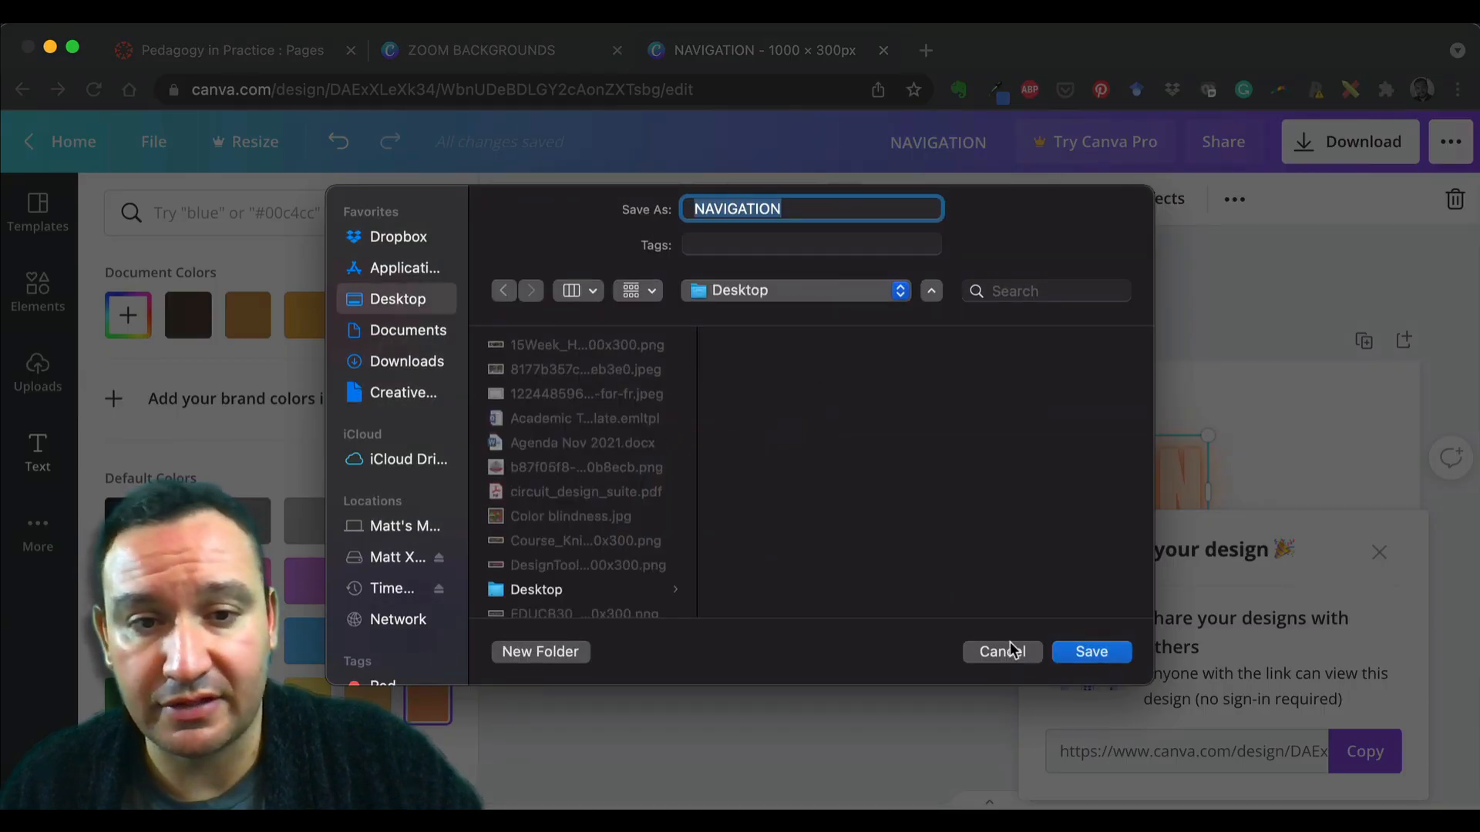
{"action": "left_click", "coordinate": [1105, 654]}
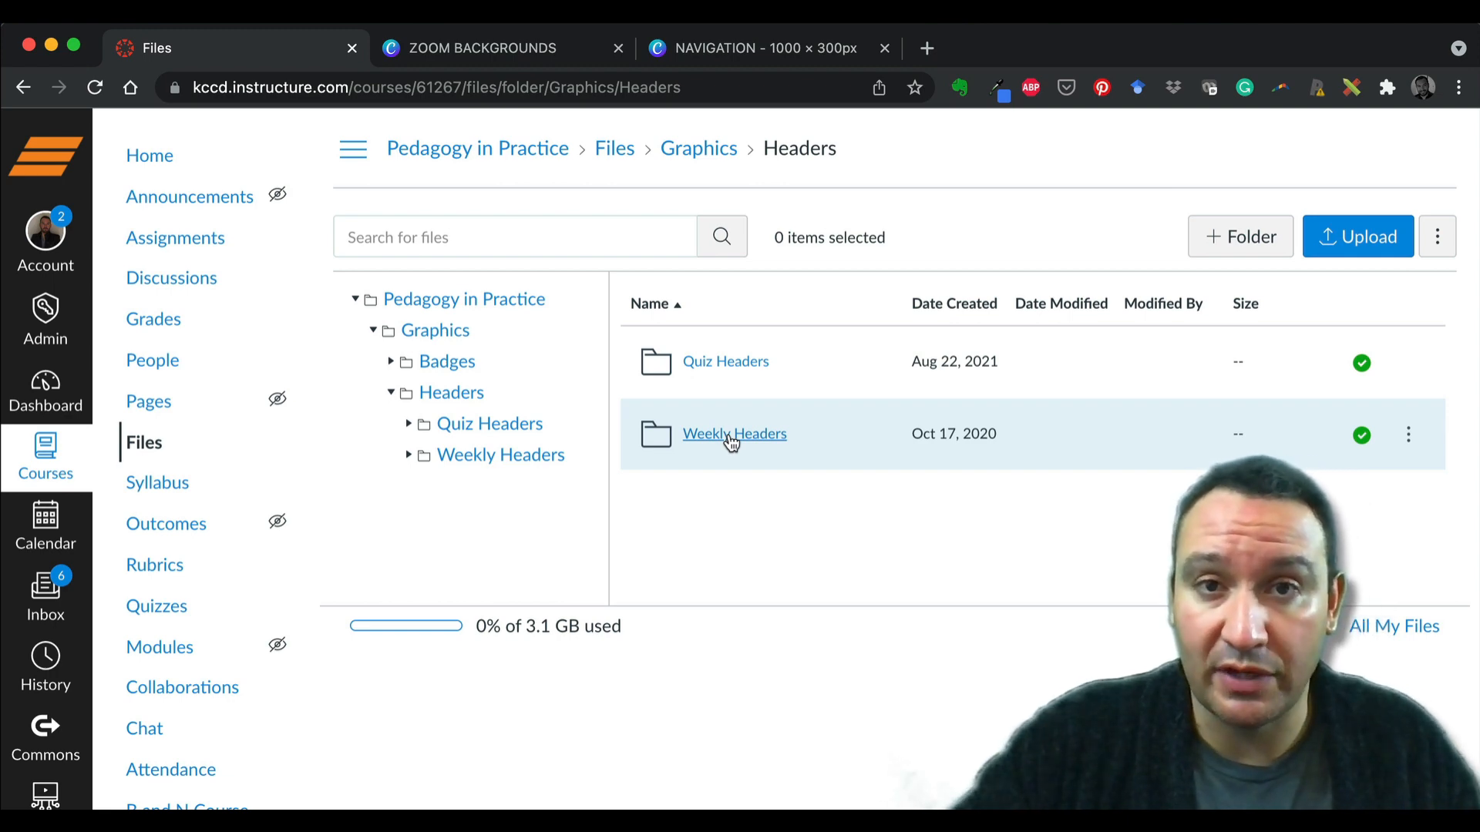
Step: Upload NAVIGATION.png from the Desktop into the course's Graphics > Headers folder
{"action": "left_click", "coordinate": [1350, 241]}
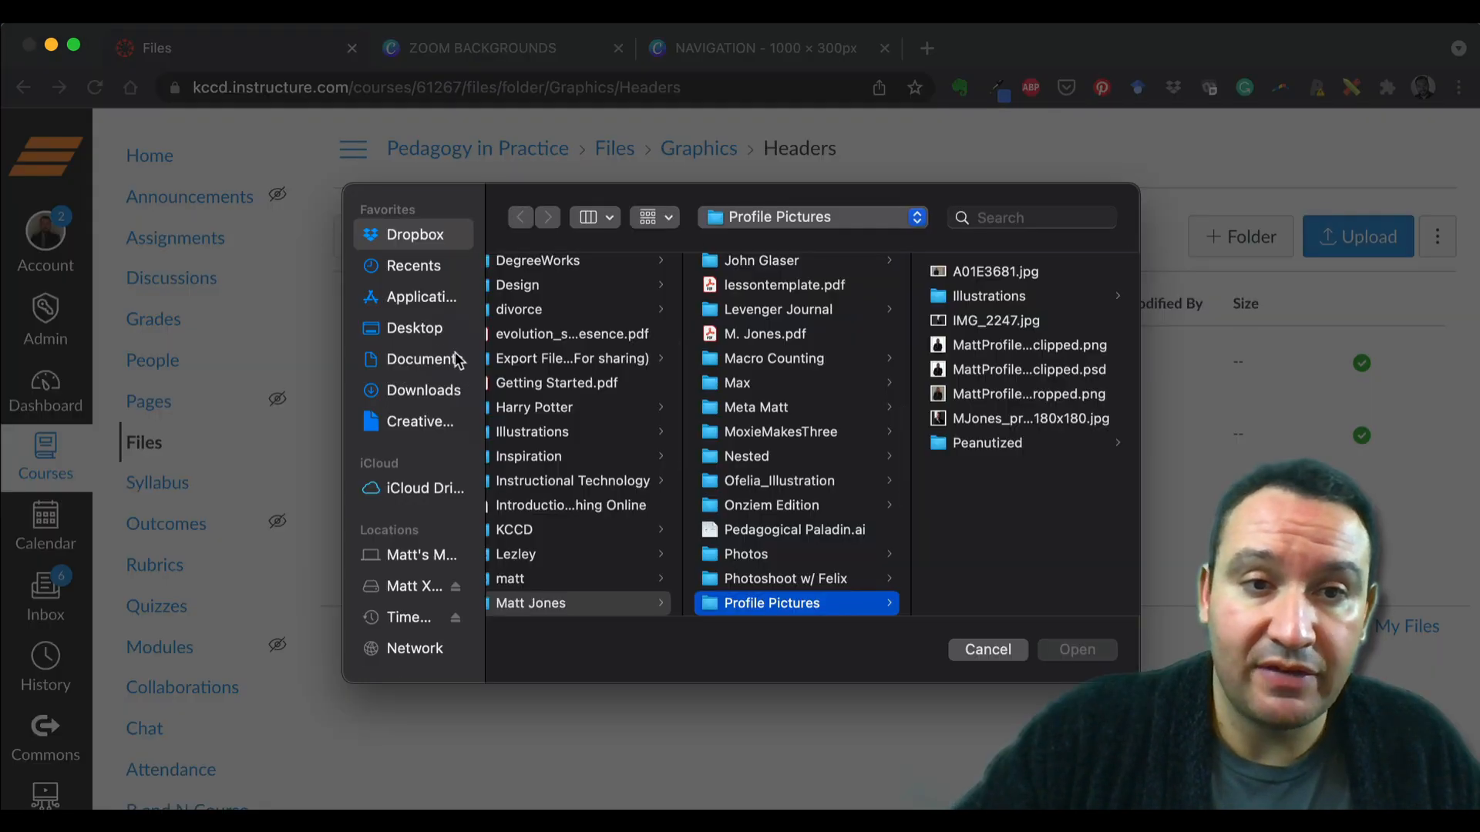
{"action": "left_click", "coordinate": [409, 327]}
{"action": "scroll", "coordinate": [582, 433], "scroll_direction": "down", "scroll_amount": 5}
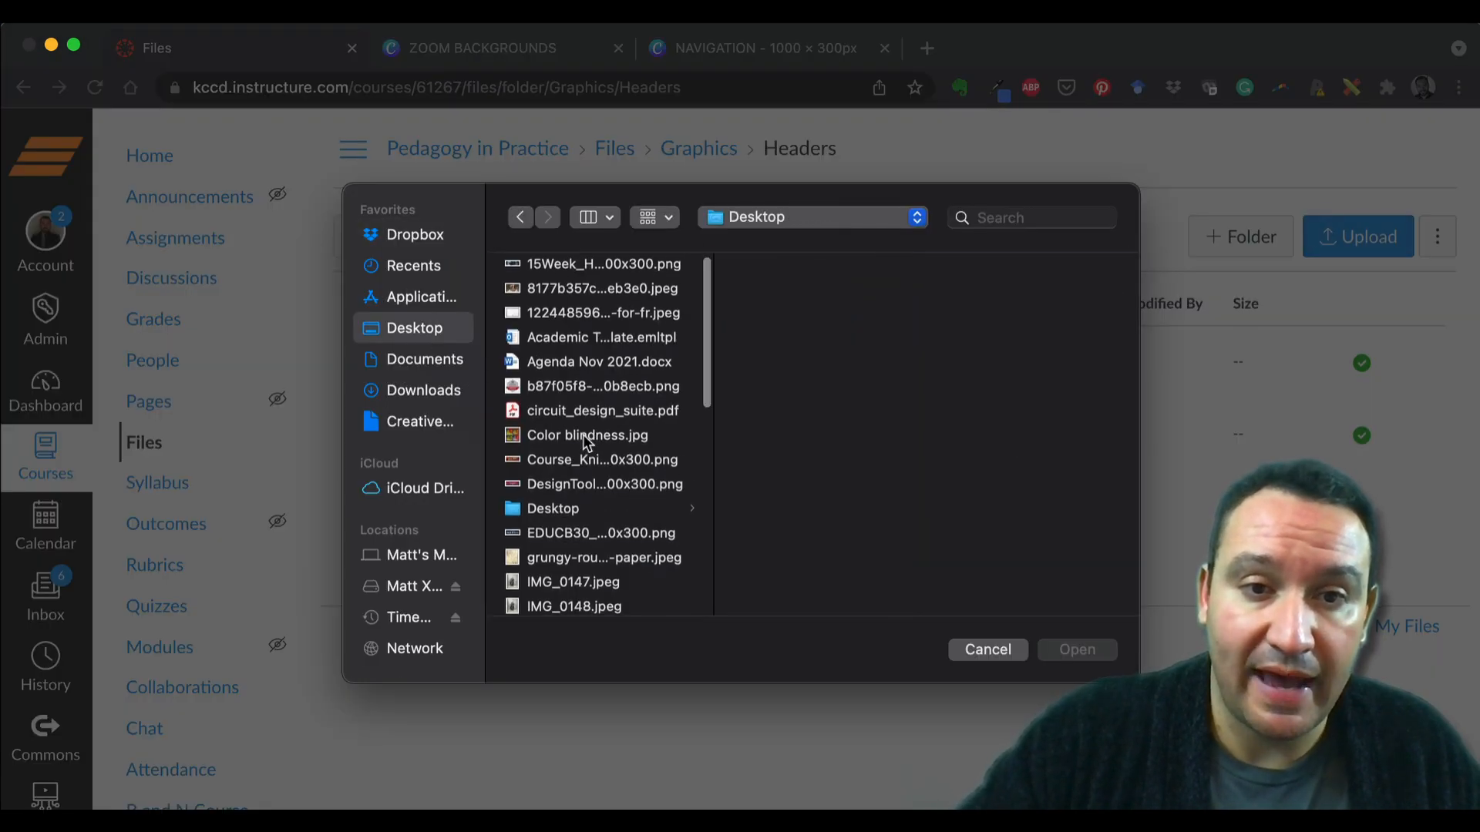
{"action": "scroll", "coordinate": [587, 441], "scroll_direction": "down", "scroll_amount": 5}
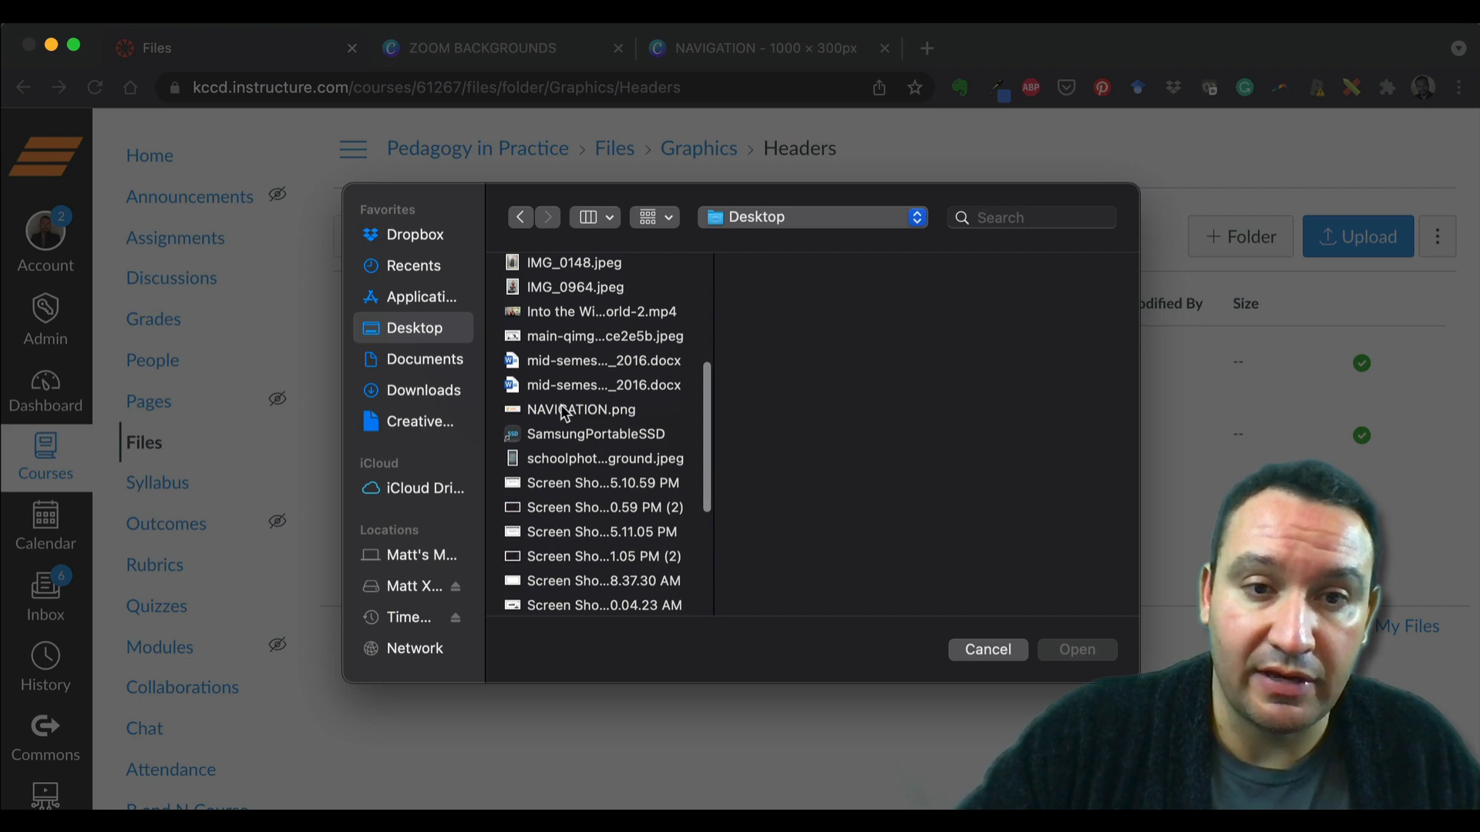
{"action": "left_click", "coordinate": [565, 414]}
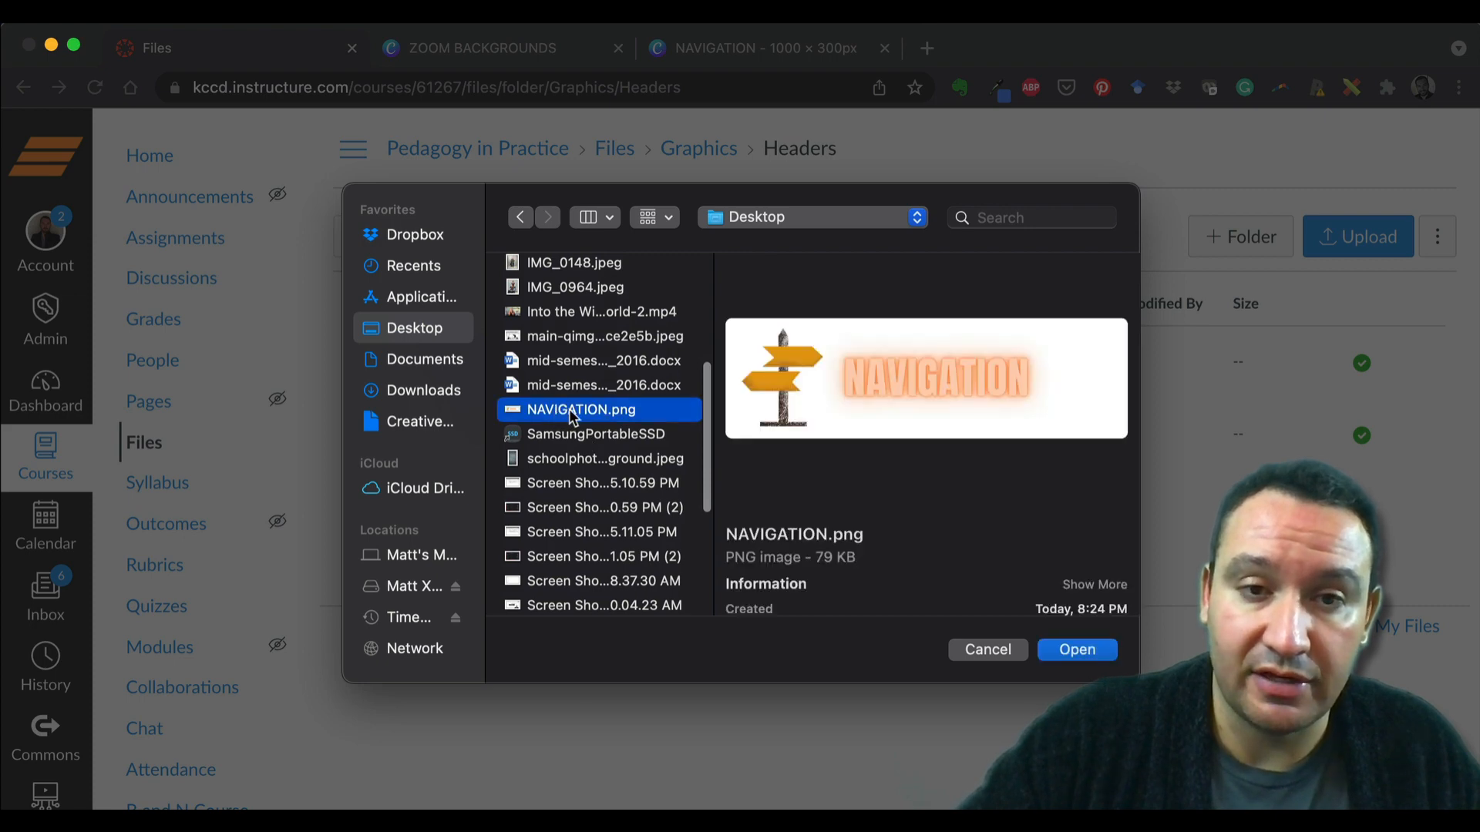
{"action": "left_click", "coordinate": [1063, 651]}
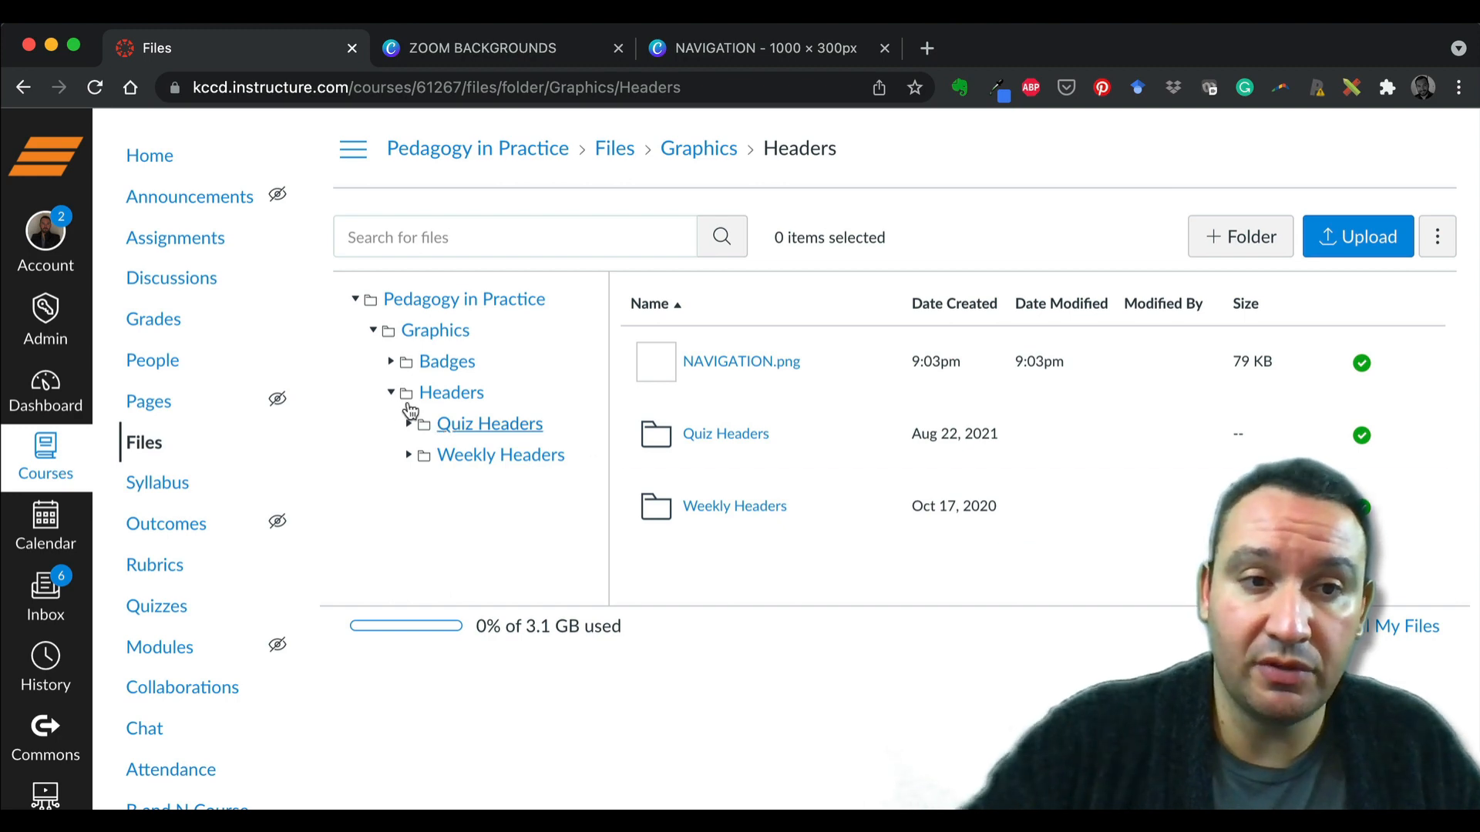
Step: Create a new page in the course and title it Pedagogy in Practice
{"action": "left_click", "coordinate": [144, 402]}
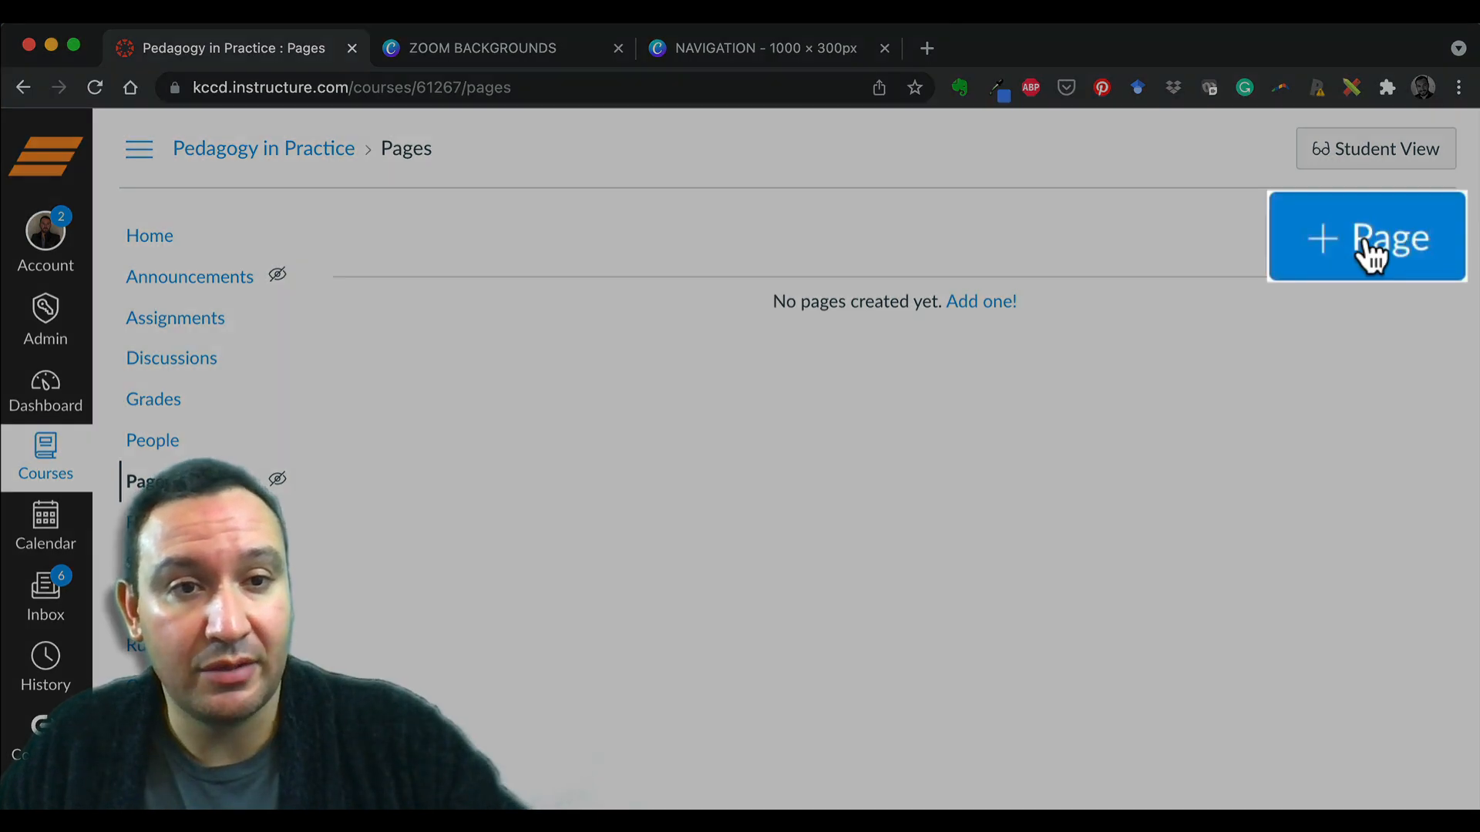
{"action": "left_click", "coordinate": [1364, 233]}
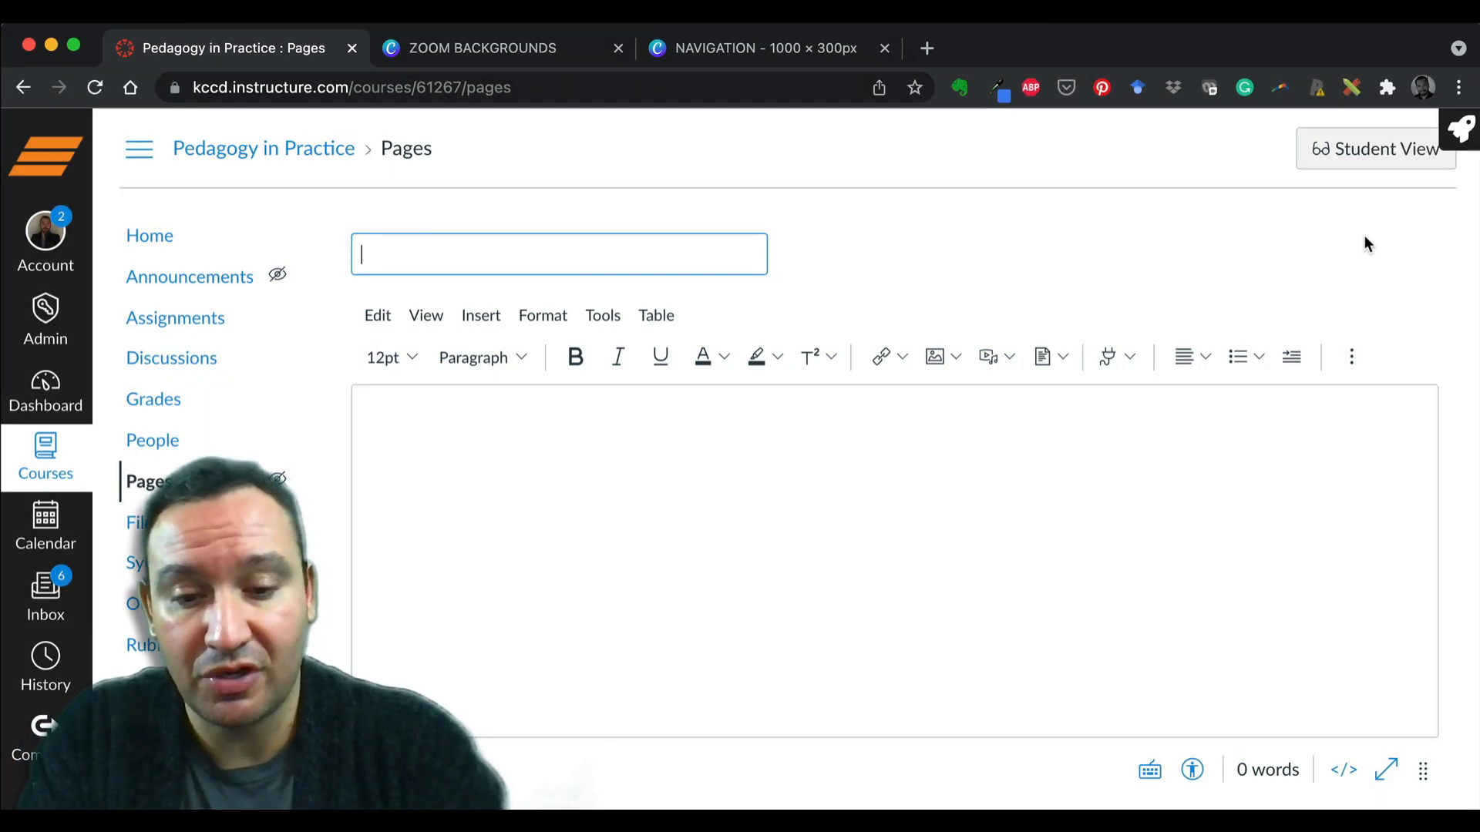
{"action": "type", "text": "gogy"}
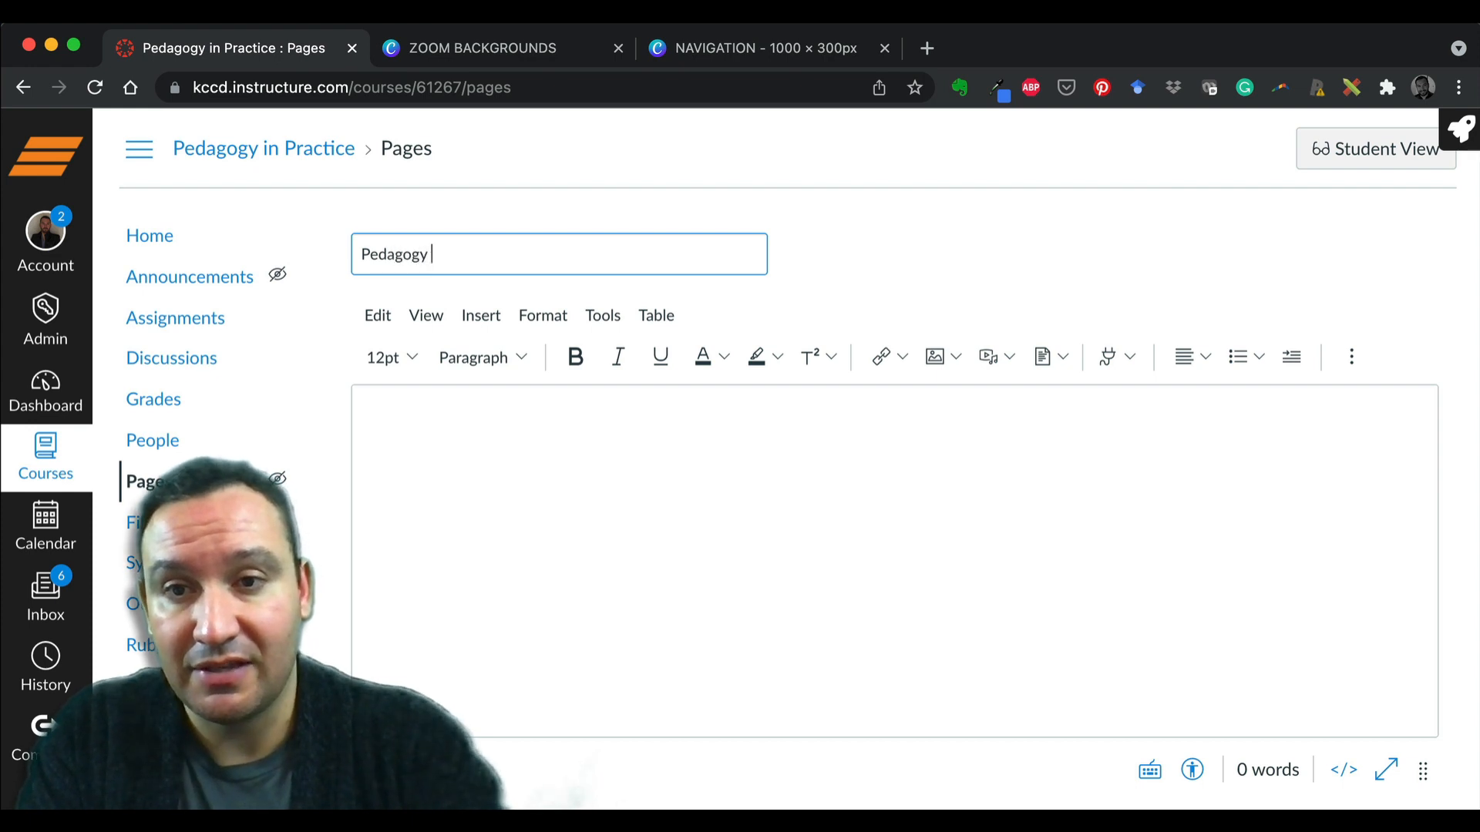
{"action": "type", "text": " in Practice"}
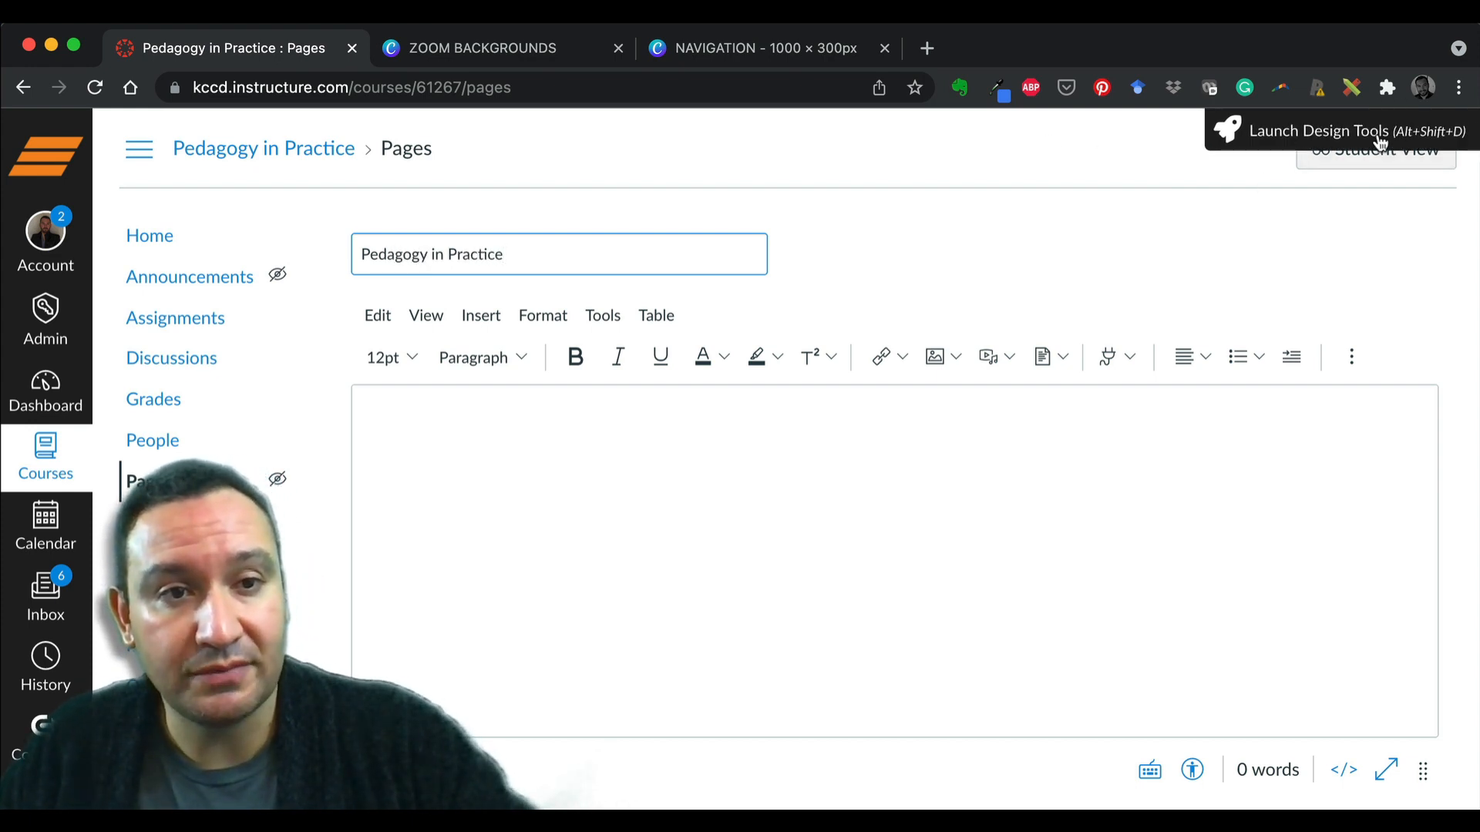
Step: Launch Design Tools and apply the Flat Sections 2 institutional theme to the page as a Basic Page
{"action": "left_click", "coordinate": [1380, 138]}
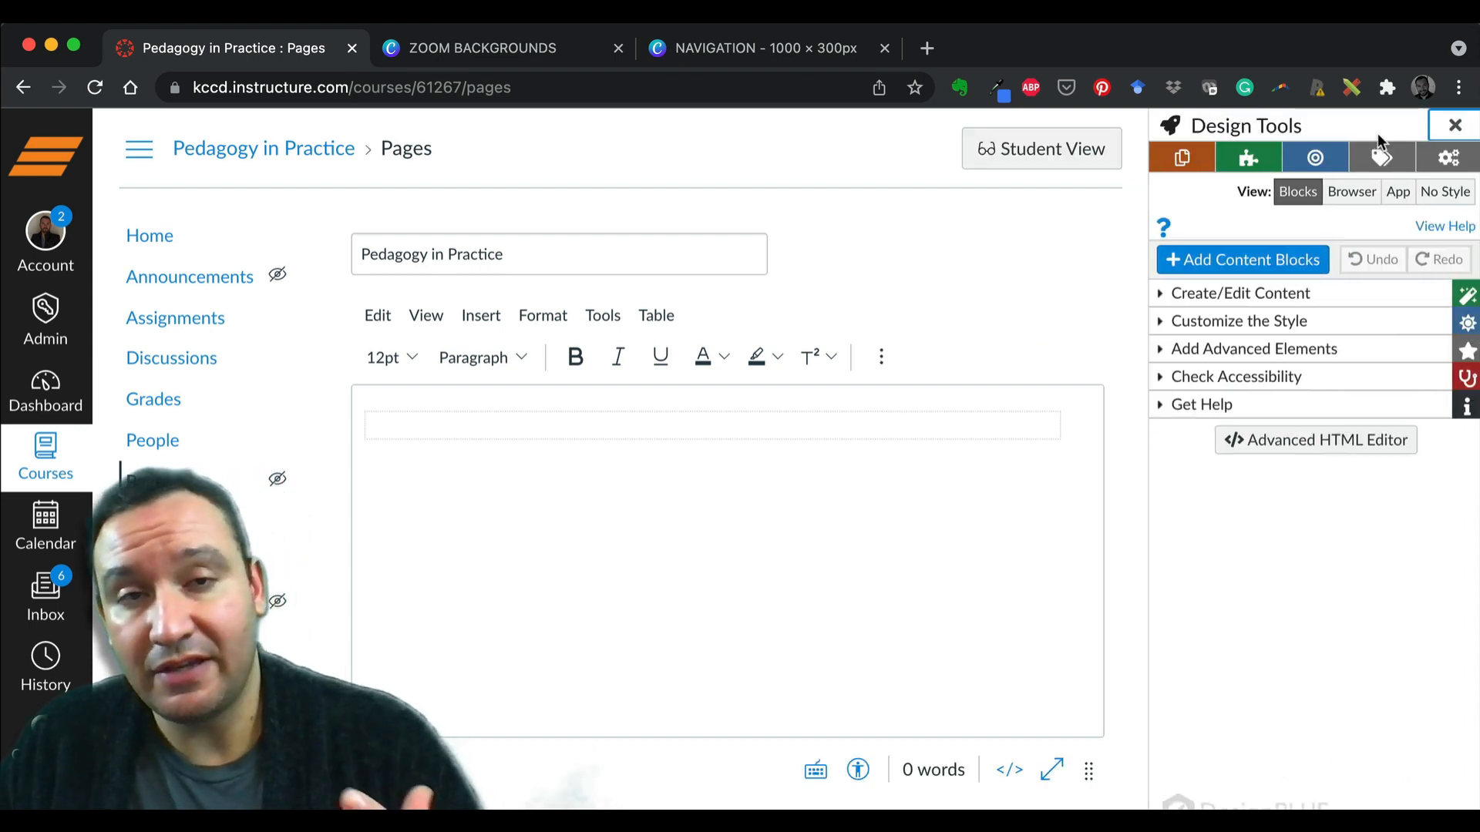
{"action": "left_click", "coordinate": [1222, 295]}
{"action": "left_click", "coordinate": [1261, 370]}
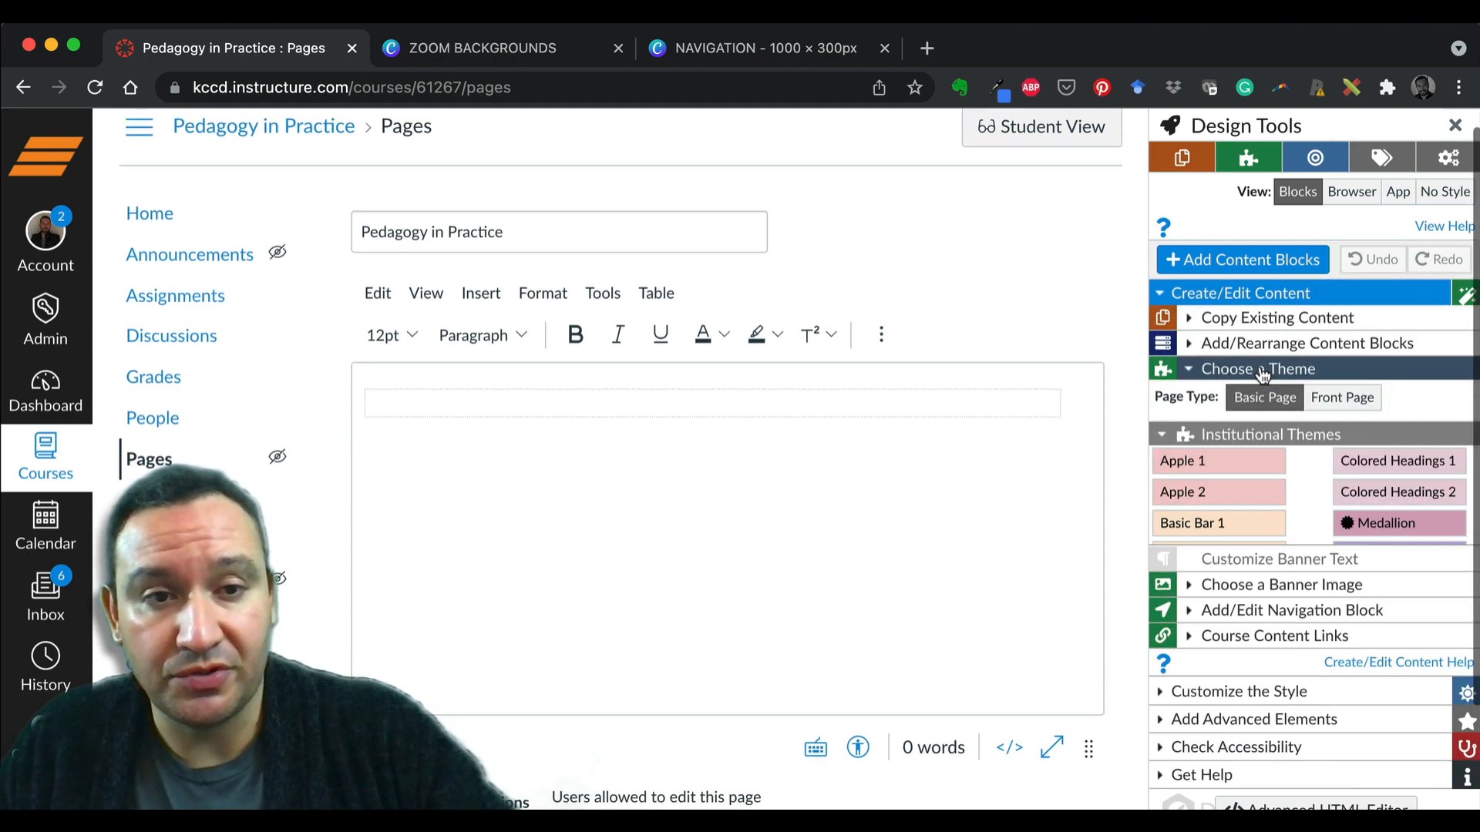
{"action": "mouse_move", "coordinate": [1412, 588]}
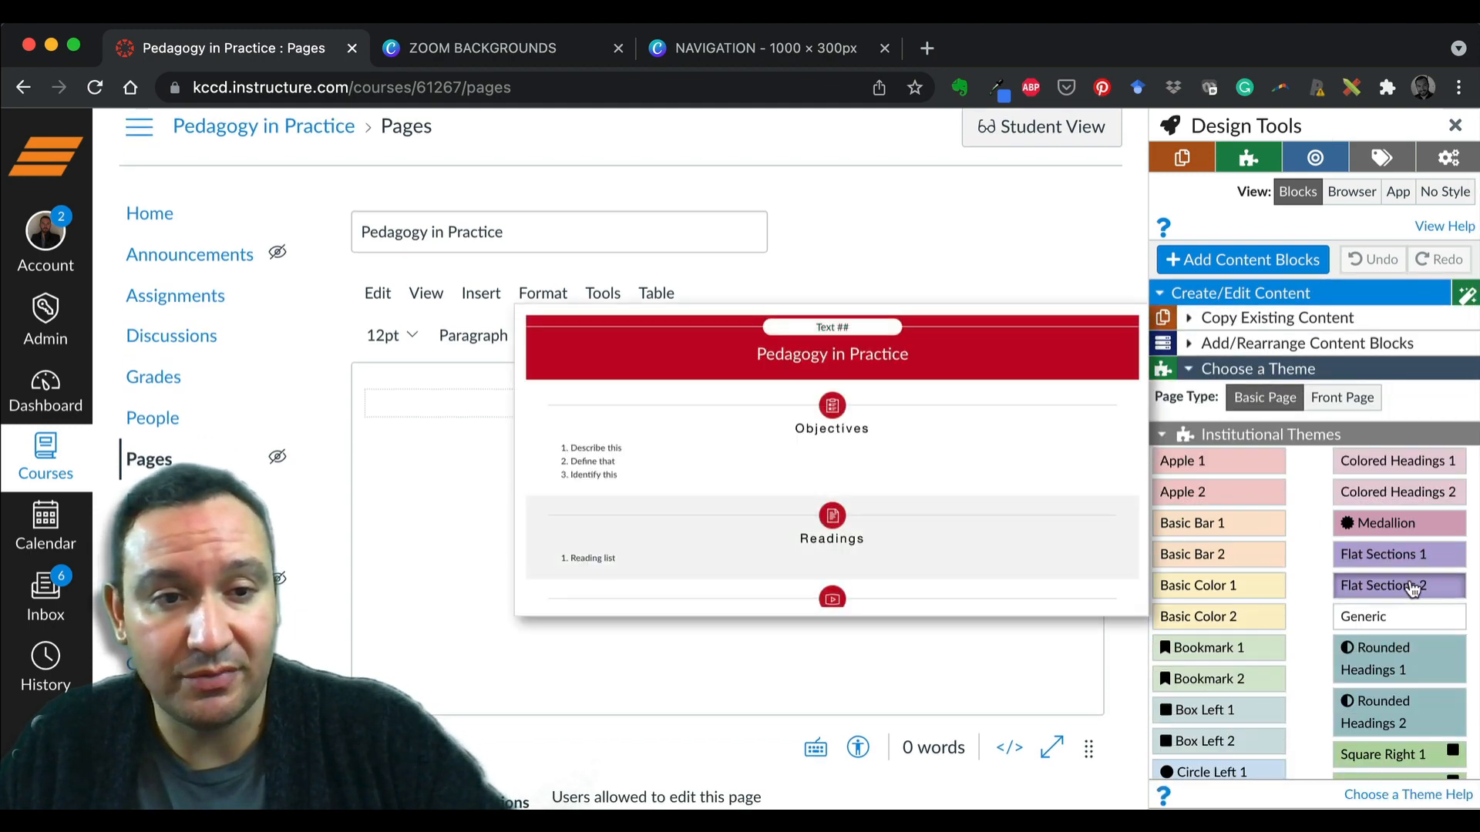
{"action": "left_click", "coordinate": [1411, 588]}
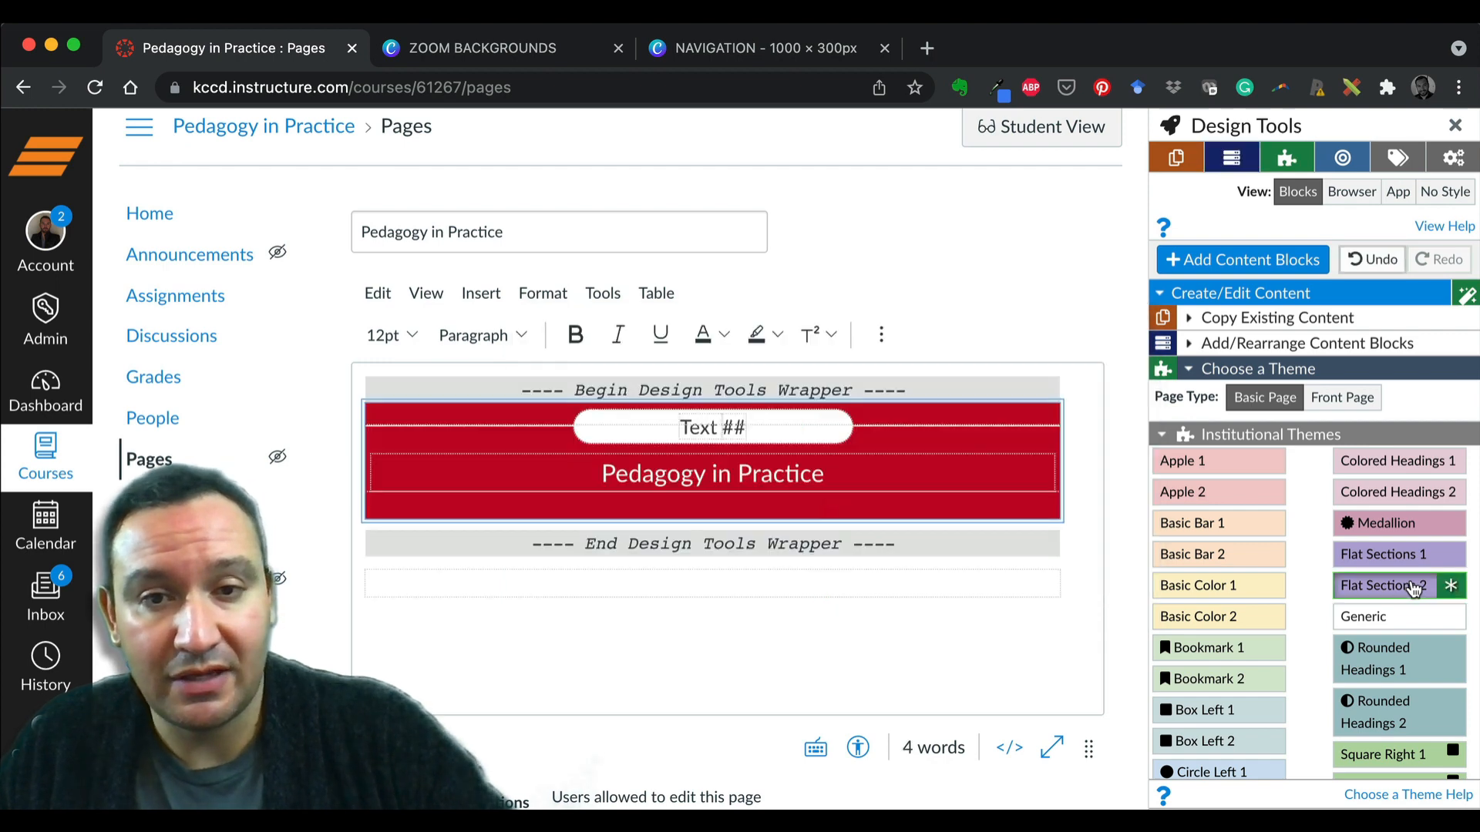
{"action": "left_click", "coordinate": [1217, 373]}
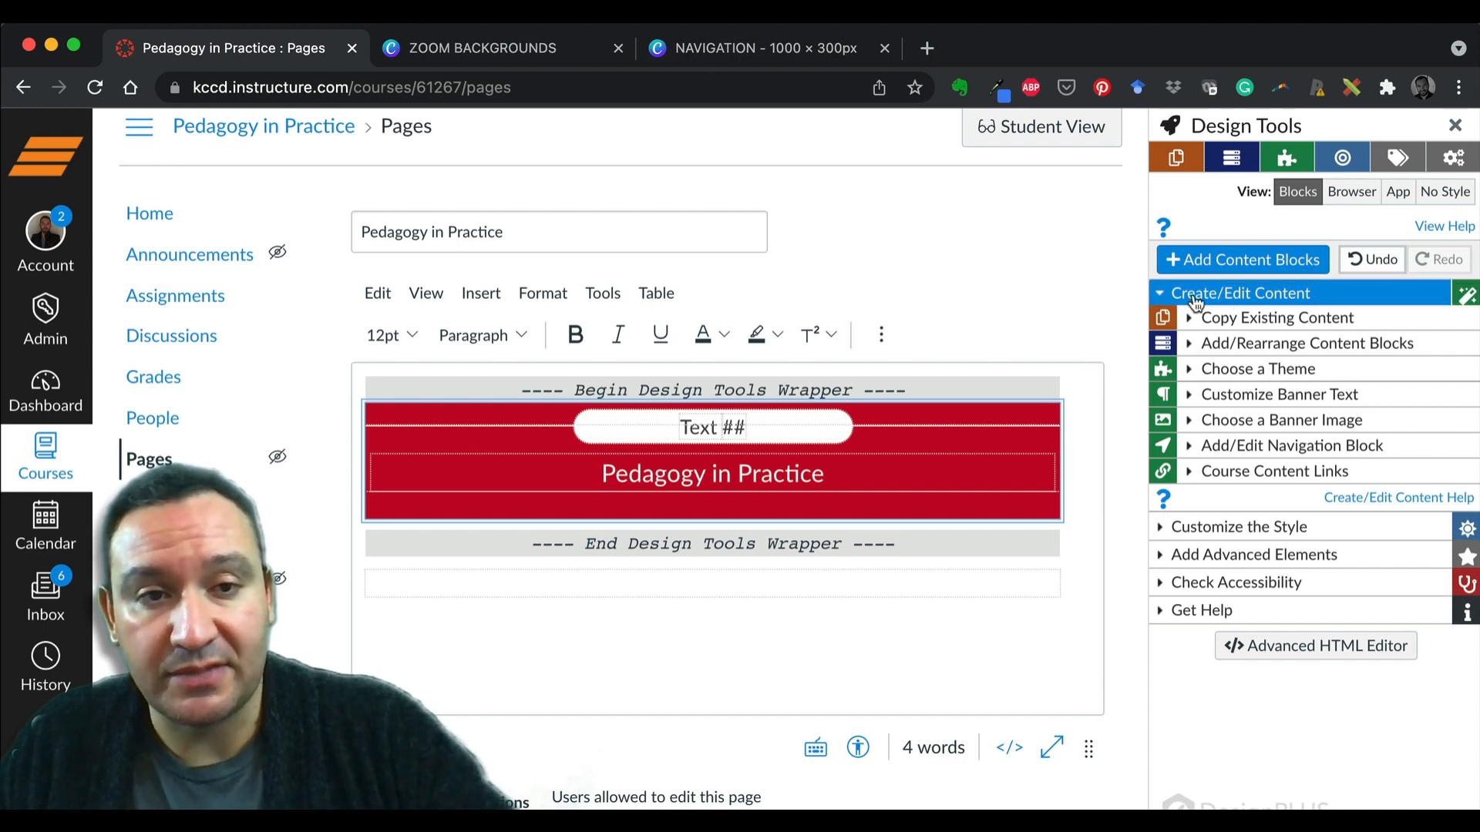
Step: Add NAVIGATION.png from the course images as the page's banner image below the red title header
{"action": "left_click", "coordinate": [1181, 300]}
{"action": "left_click", "coordinate": [1182, 299]}
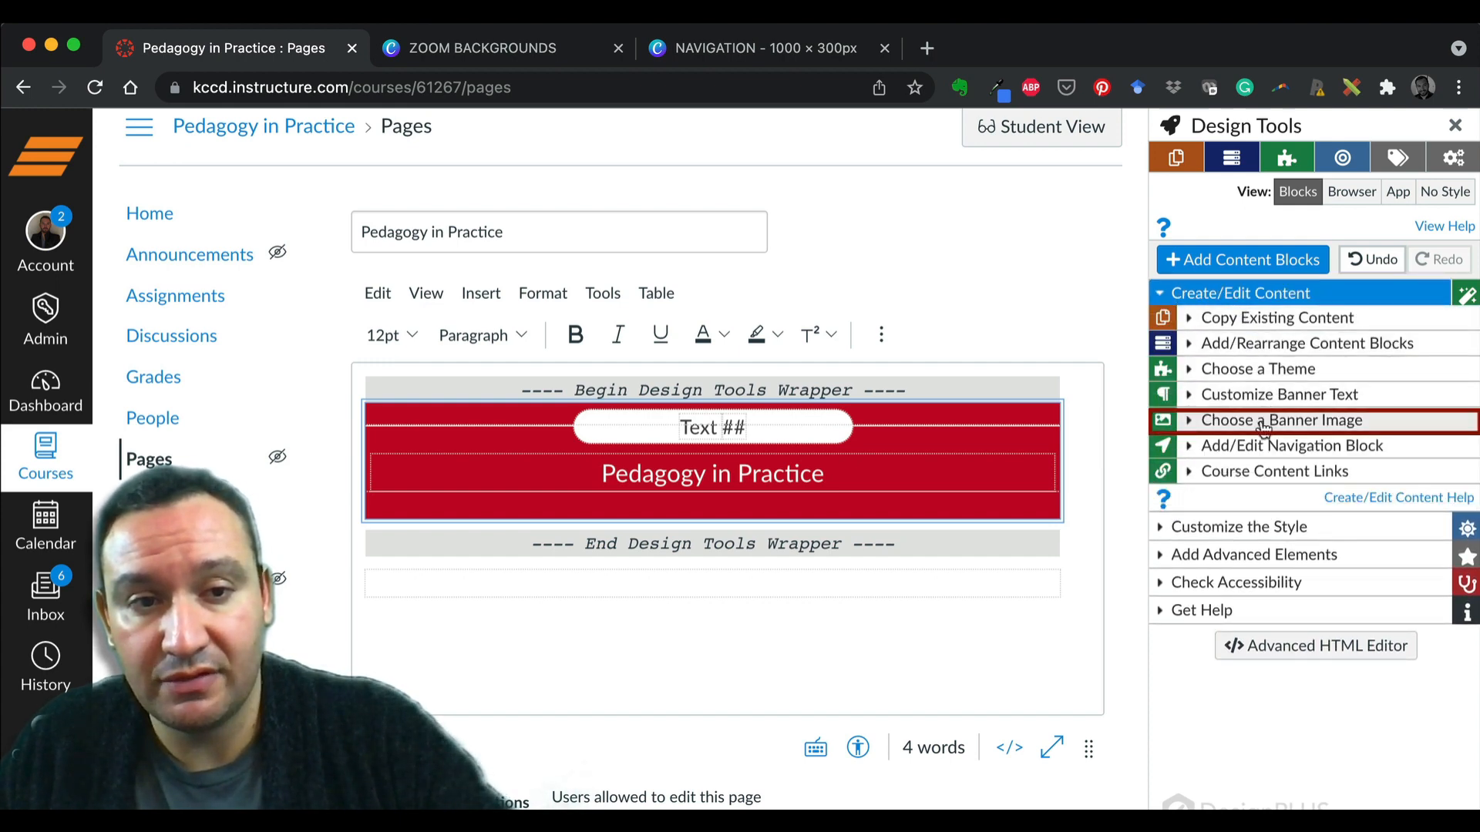
{"action": "left_click", "coordinate": [1263, 424]}
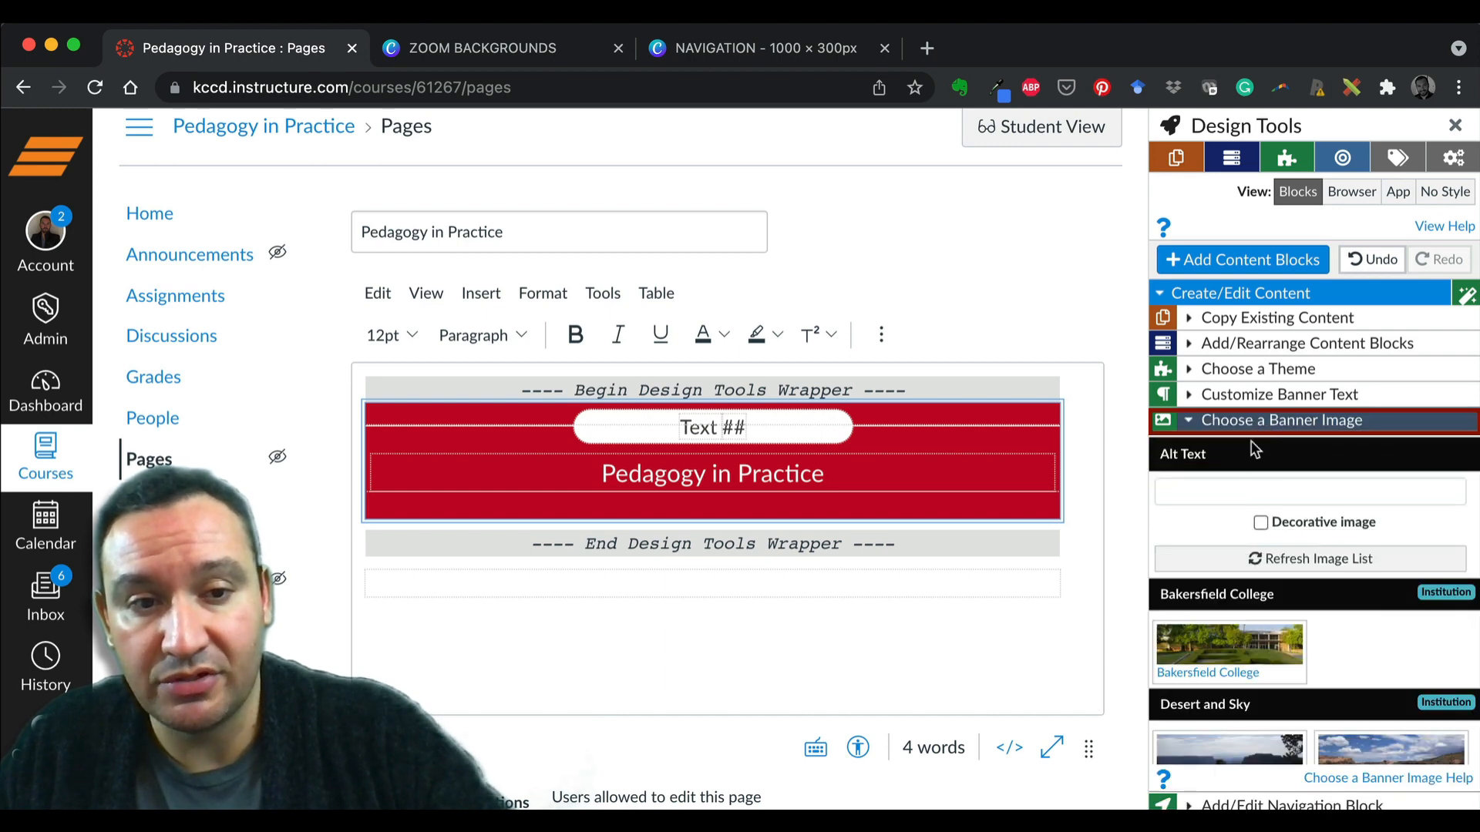
{"action": "scroll", "coordinate": [1332, 604], "scroll_direction": "down", "scroll_amount": 3}
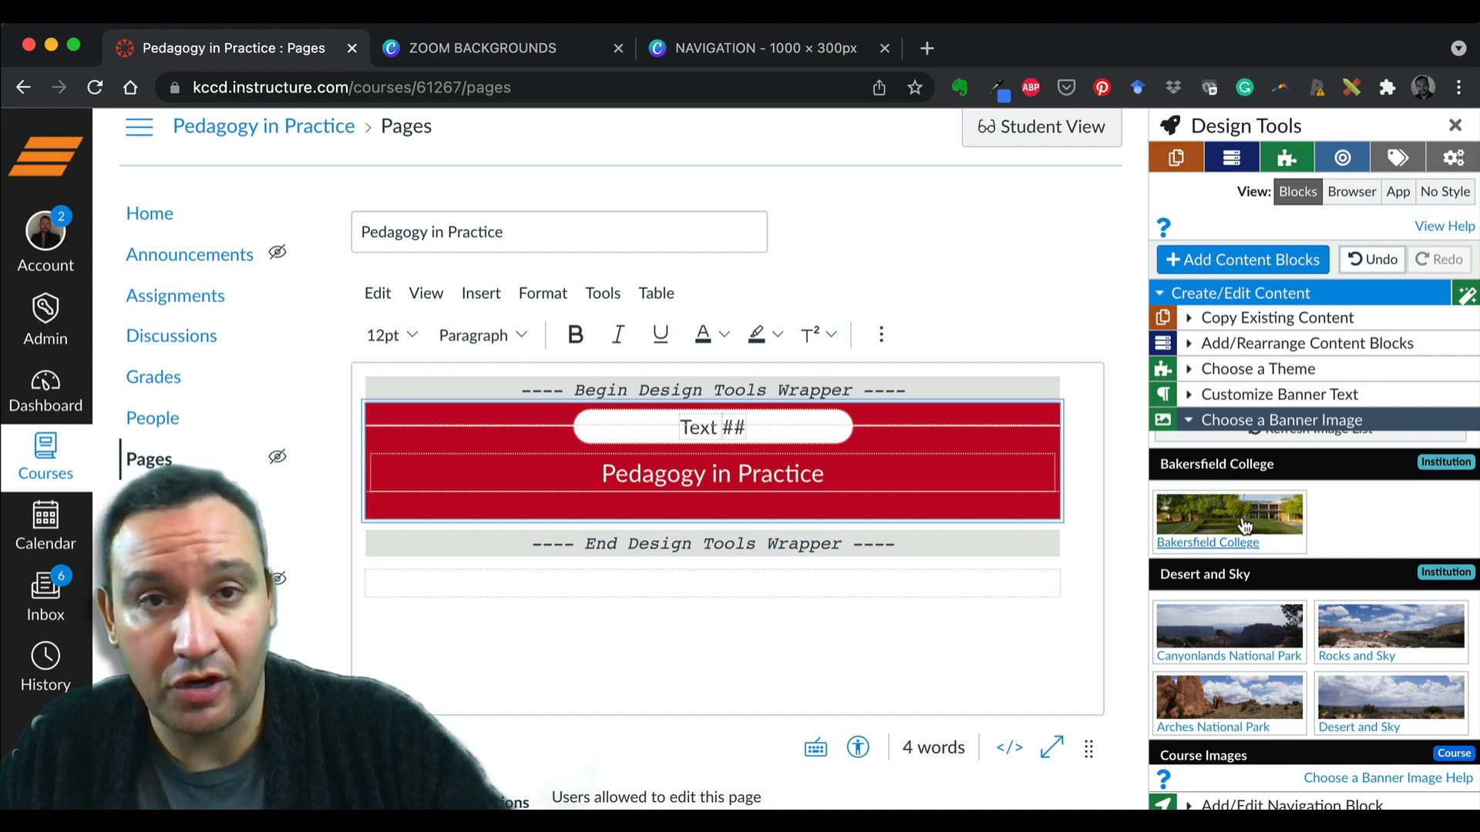
{"action": "scroll", "coordinate": [1301, 601], "scroll_direction": "down", "scroll_amount": 2}
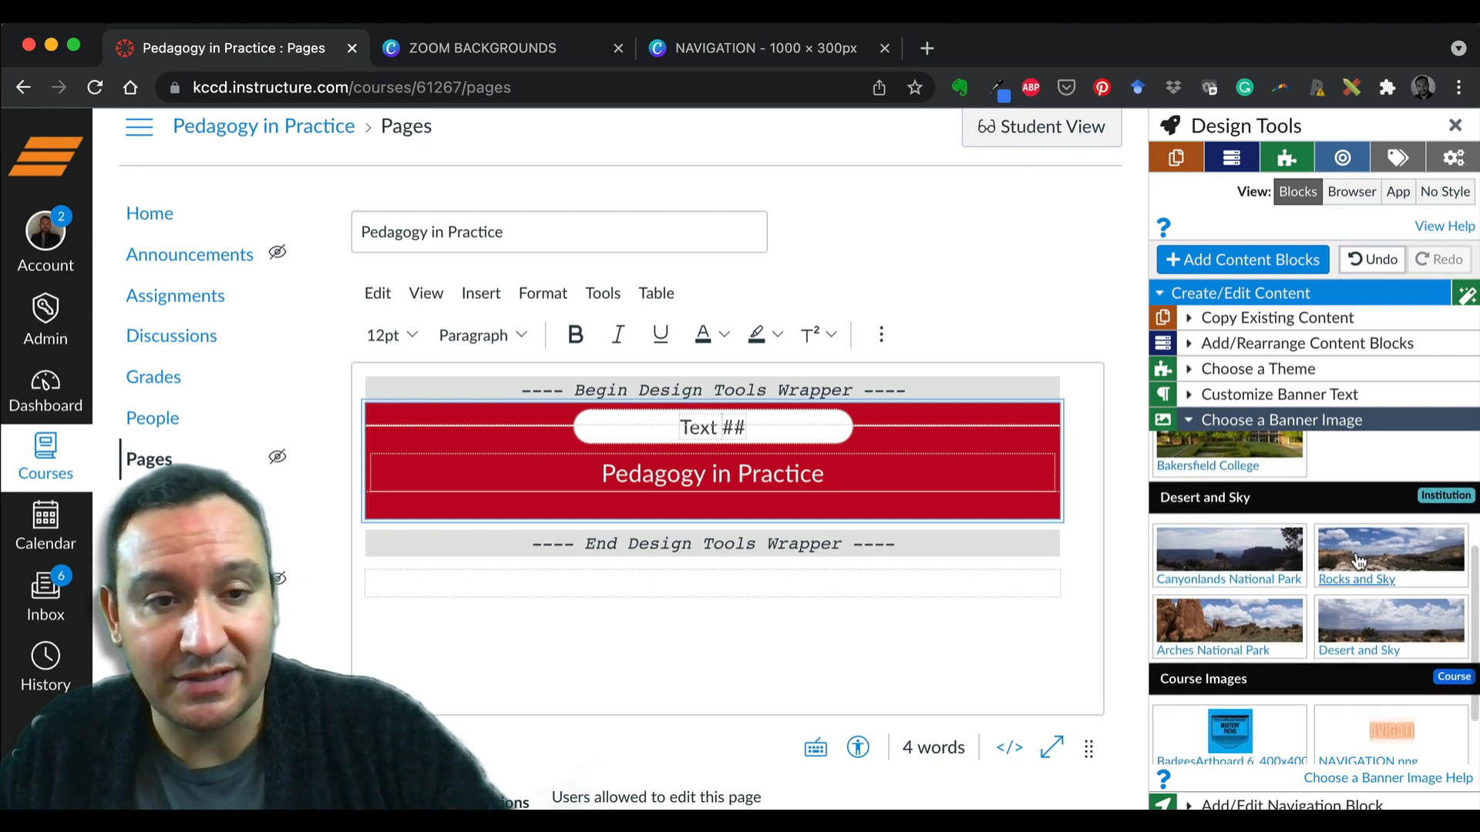
{"action": "scroll", "coordinate": [1302, 599], "scroll_direction": "down", "scroll_amount": 2}
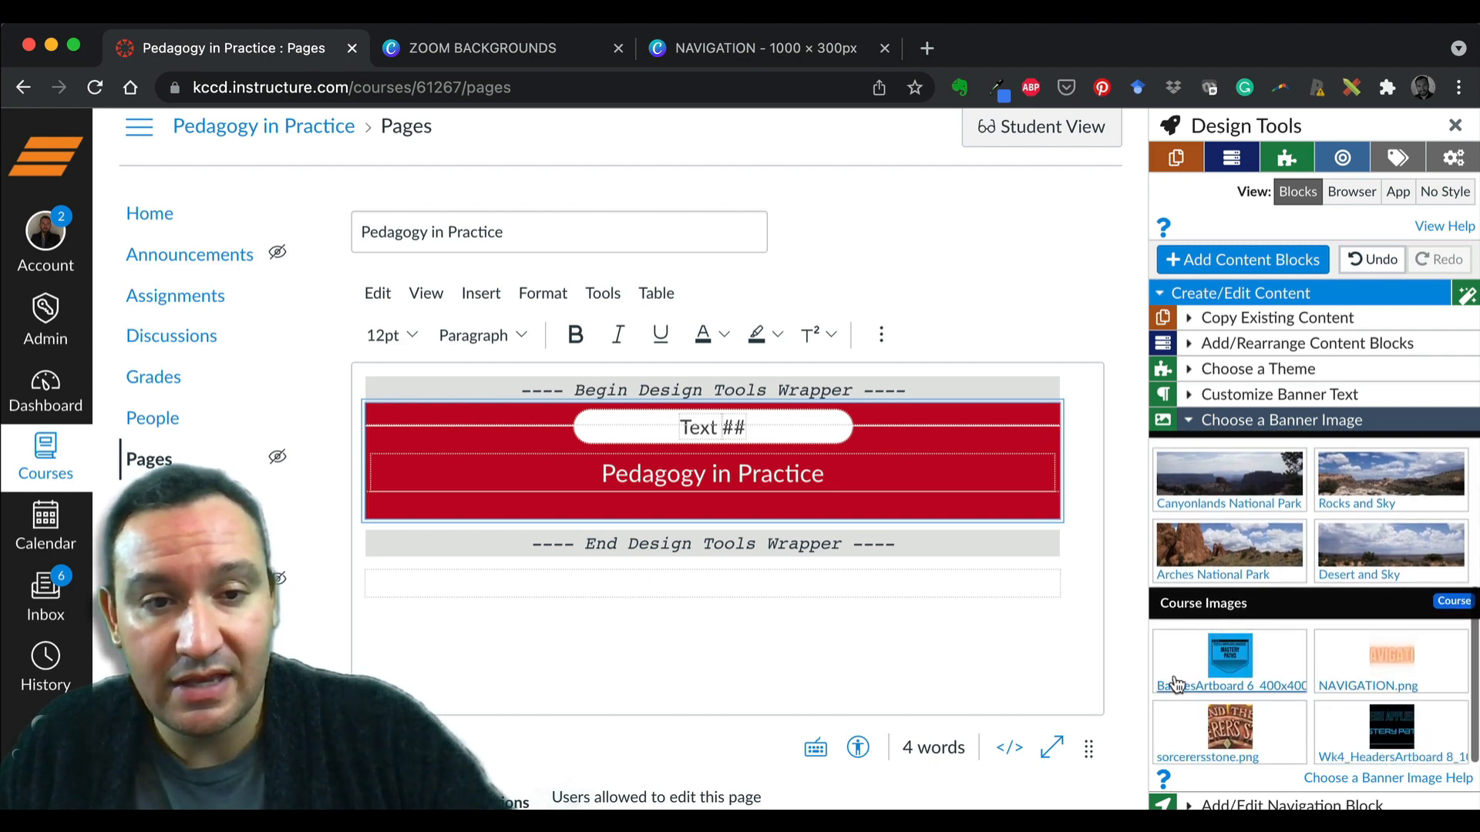
{"action": "left_click", "coordinate": [1388, 664]}
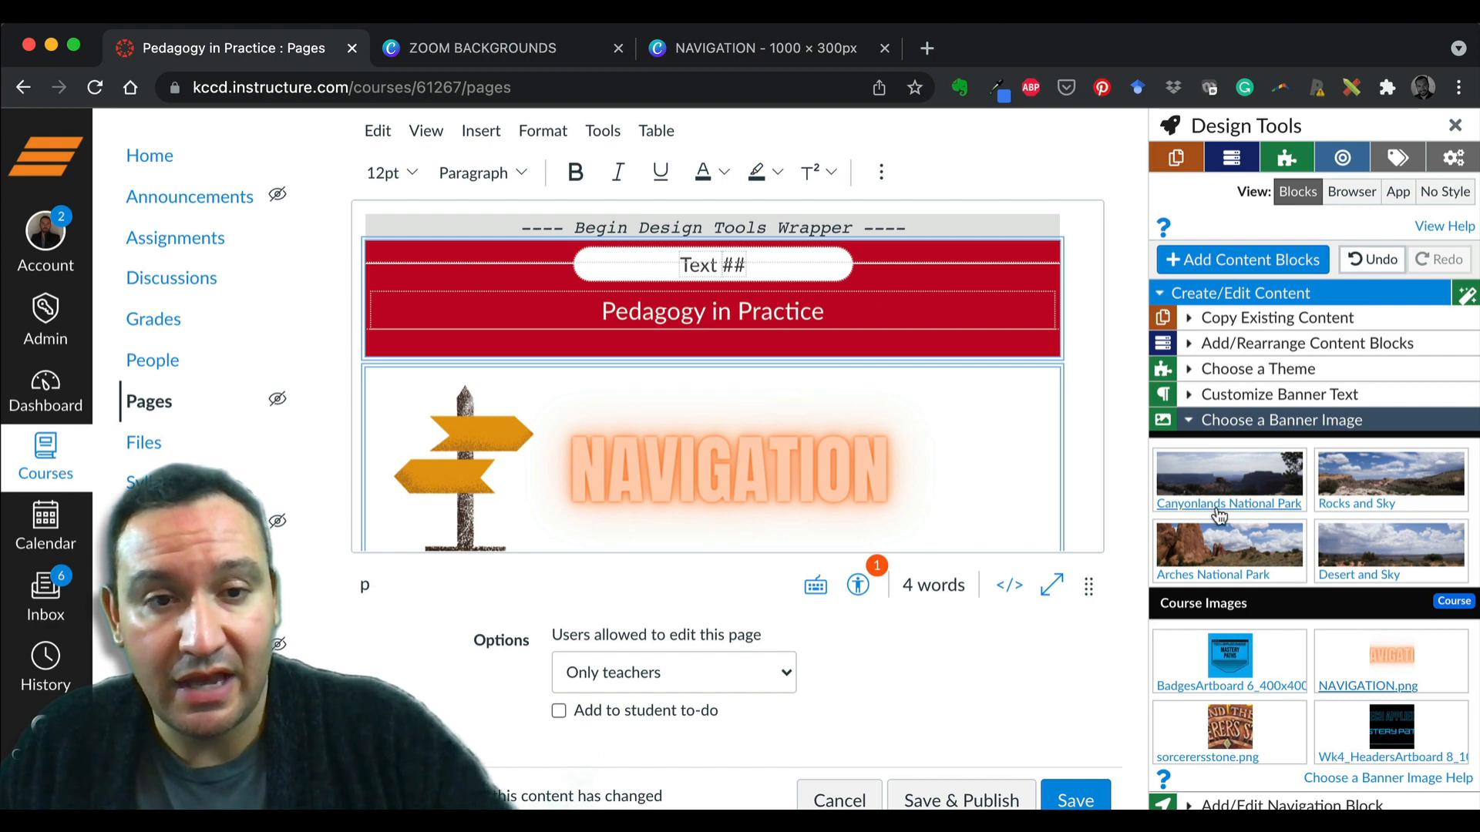
Step: Review the inserted banner in the editor, close Design Tools and save the page without publishing it
{"action": "scroll", "coordinate": [887, 455], "scroll_direction": "down", "scroll_amount": 2}
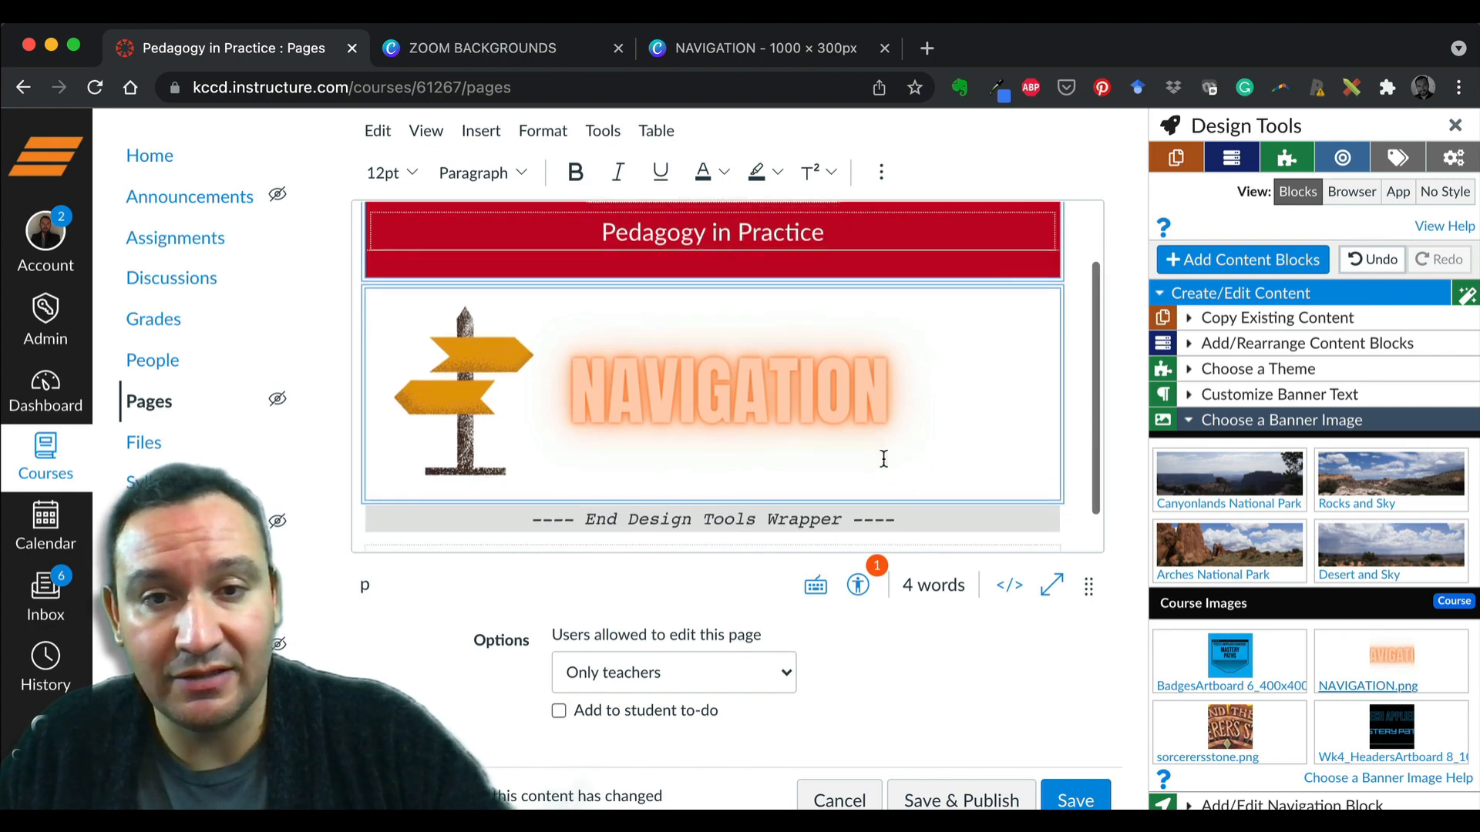
{"action": "scroll", "coordinate": [770, 378], "scroll_direction": "up", "scroll_amount": 1}
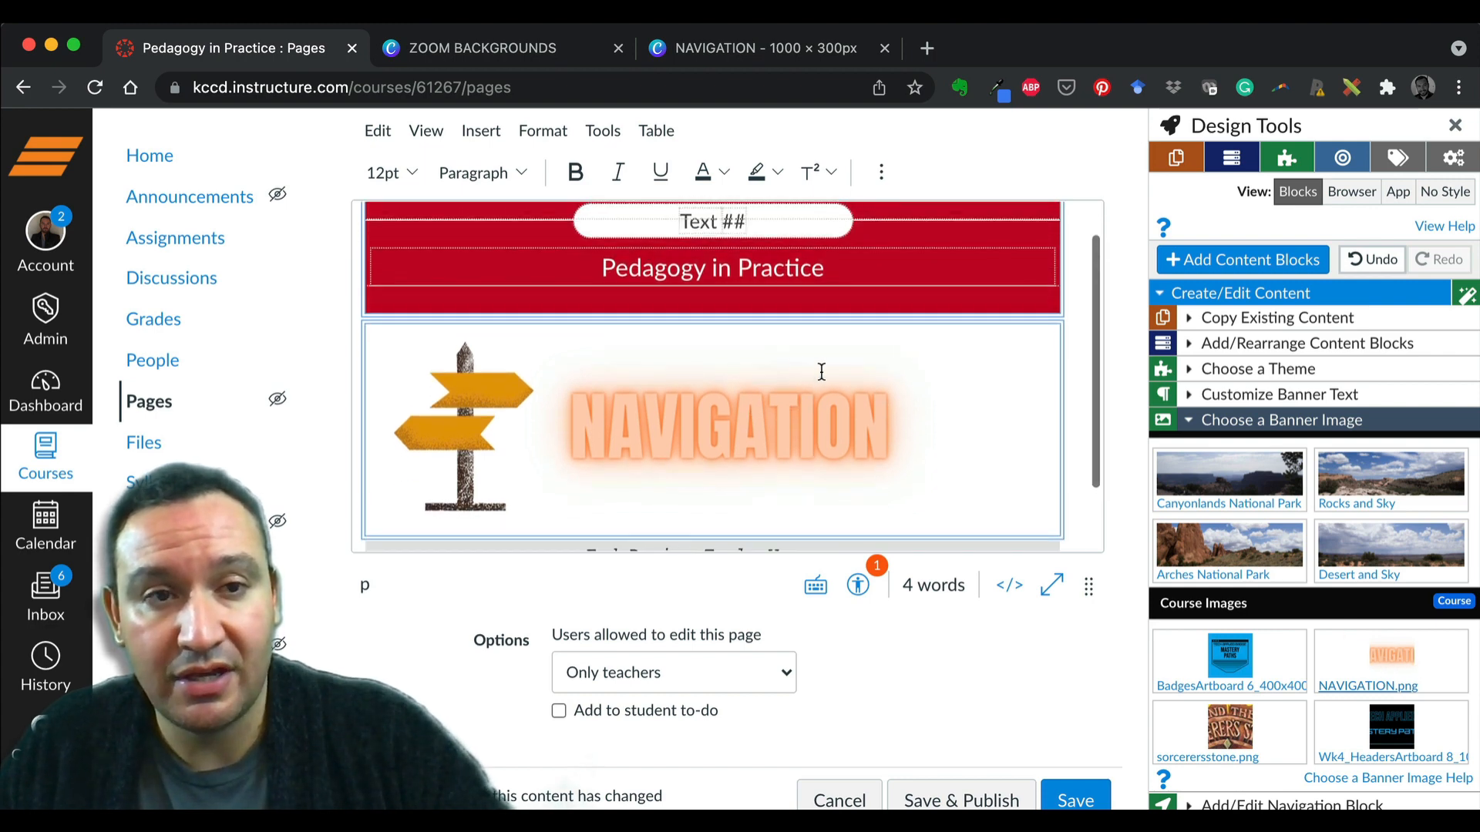
{"action": "left_click", "coordinate": [1454, 125]}
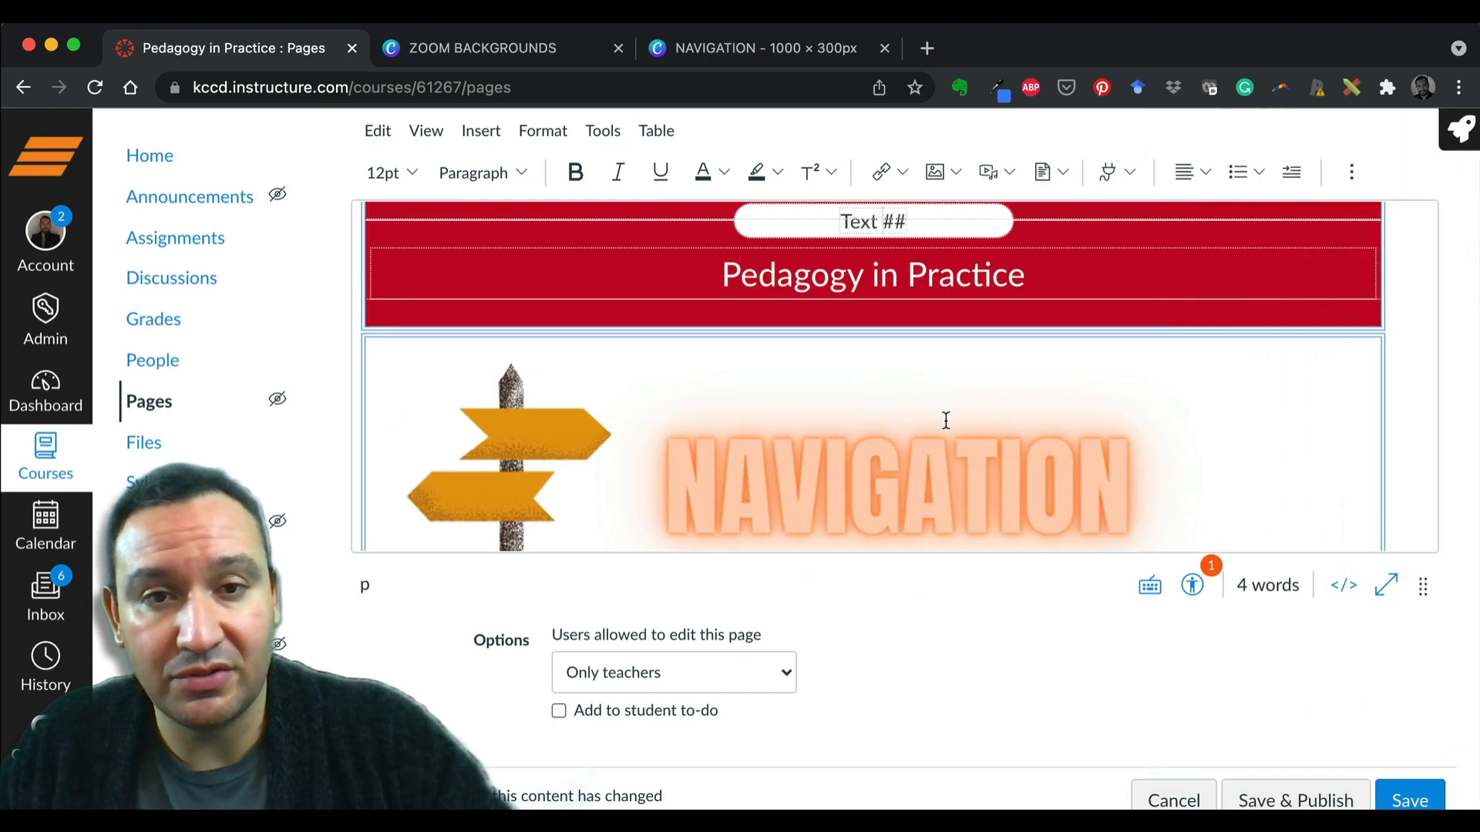
{"action": "scroll", "coordinate": [946, 420], "scroll_direction": "up", "scroll_amount": 1}
{"action": "scroll", "coordinate": [948, 412], "scroll_direction": "down", "scroll_amount": 3}
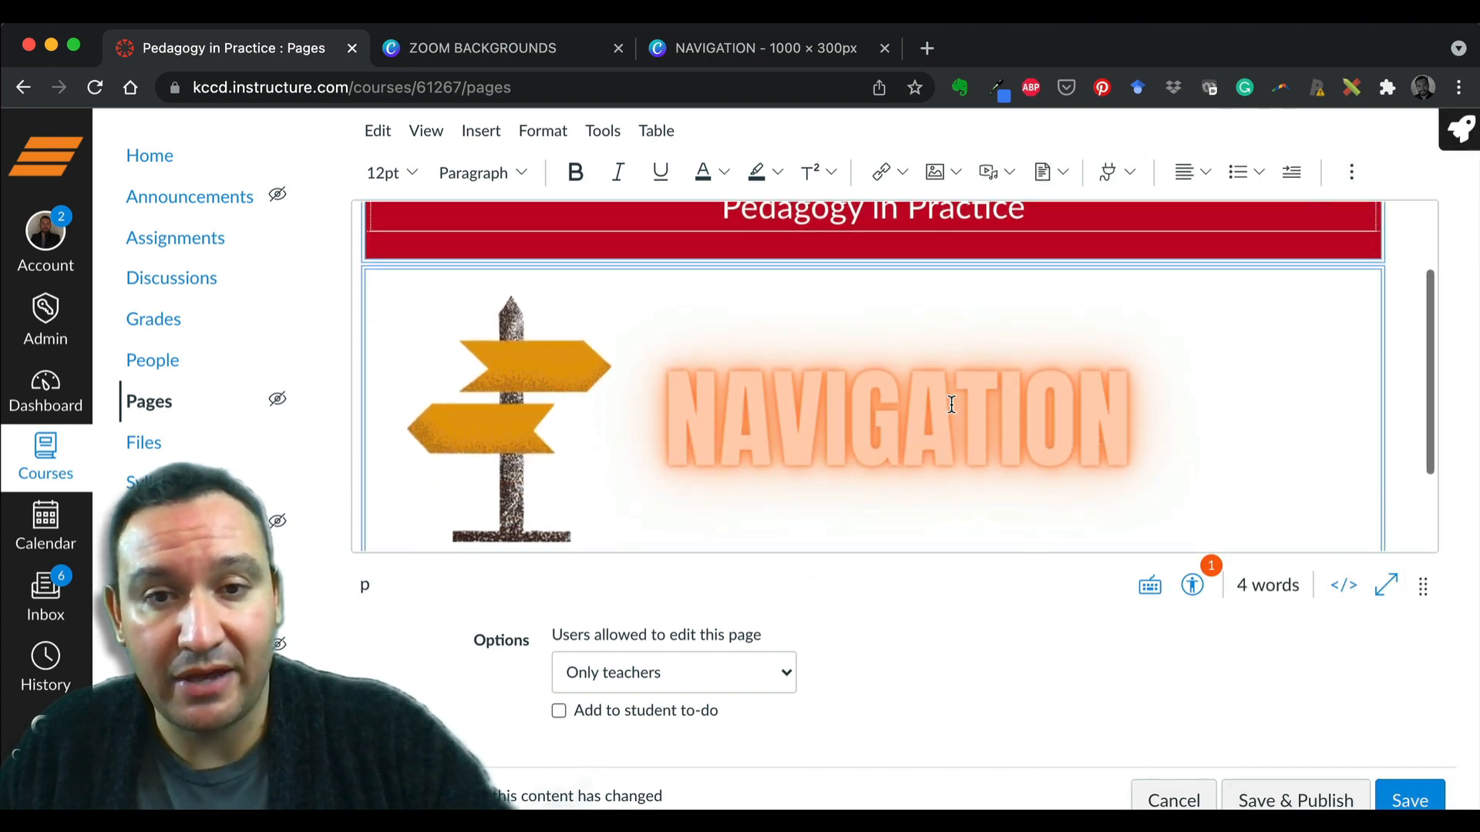
{"action": "scroll", "coordinate": [949, 403], "scroll_direction": "down", "scroll_amount": 1}
{"action": "scroll", "coordinate": [962, 358], "scroll_direction": "up", "scroll_amount": 2}
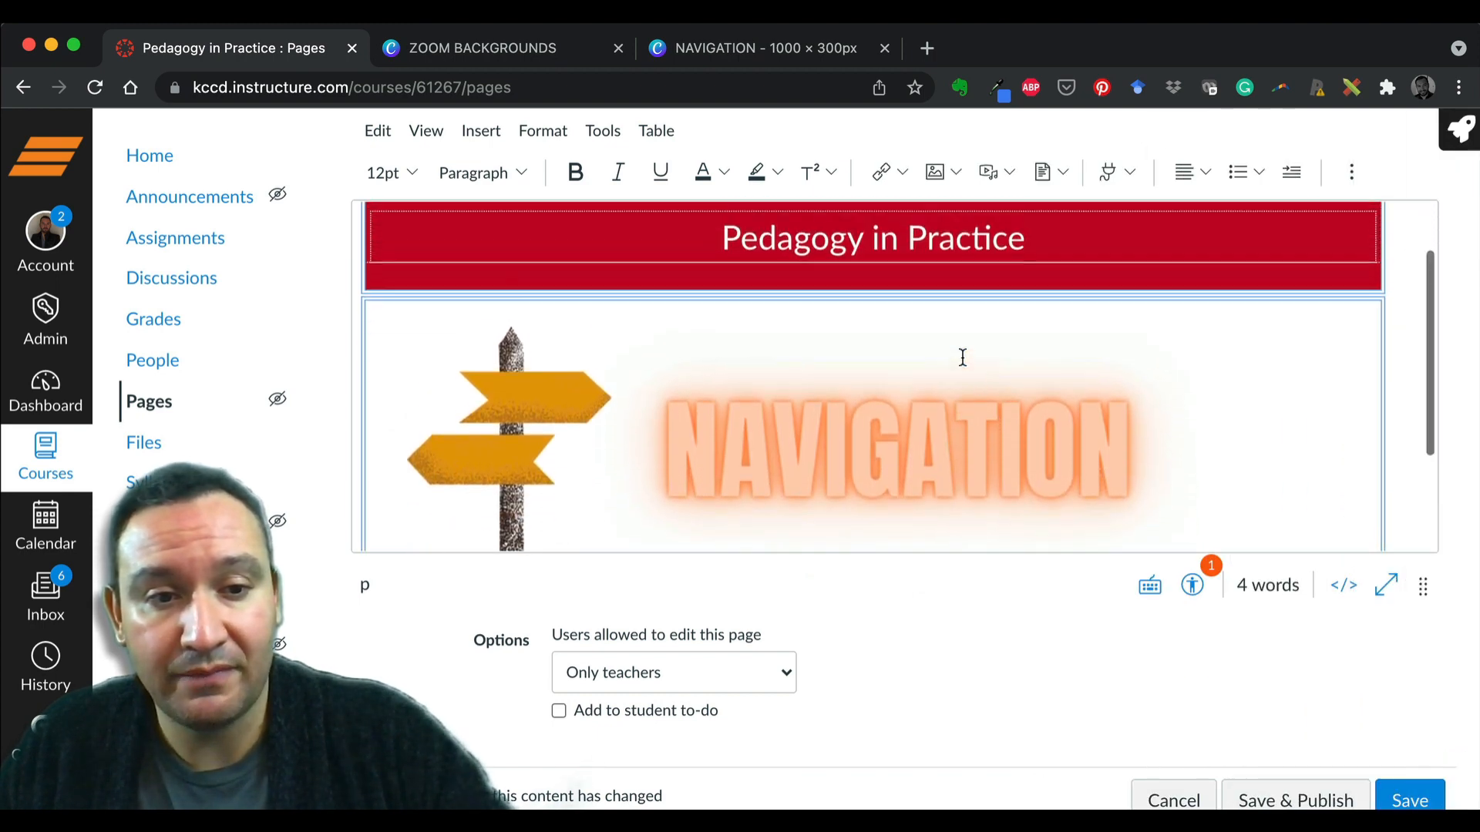
{"action": "left_click", "coordinate": [1410, 798]}
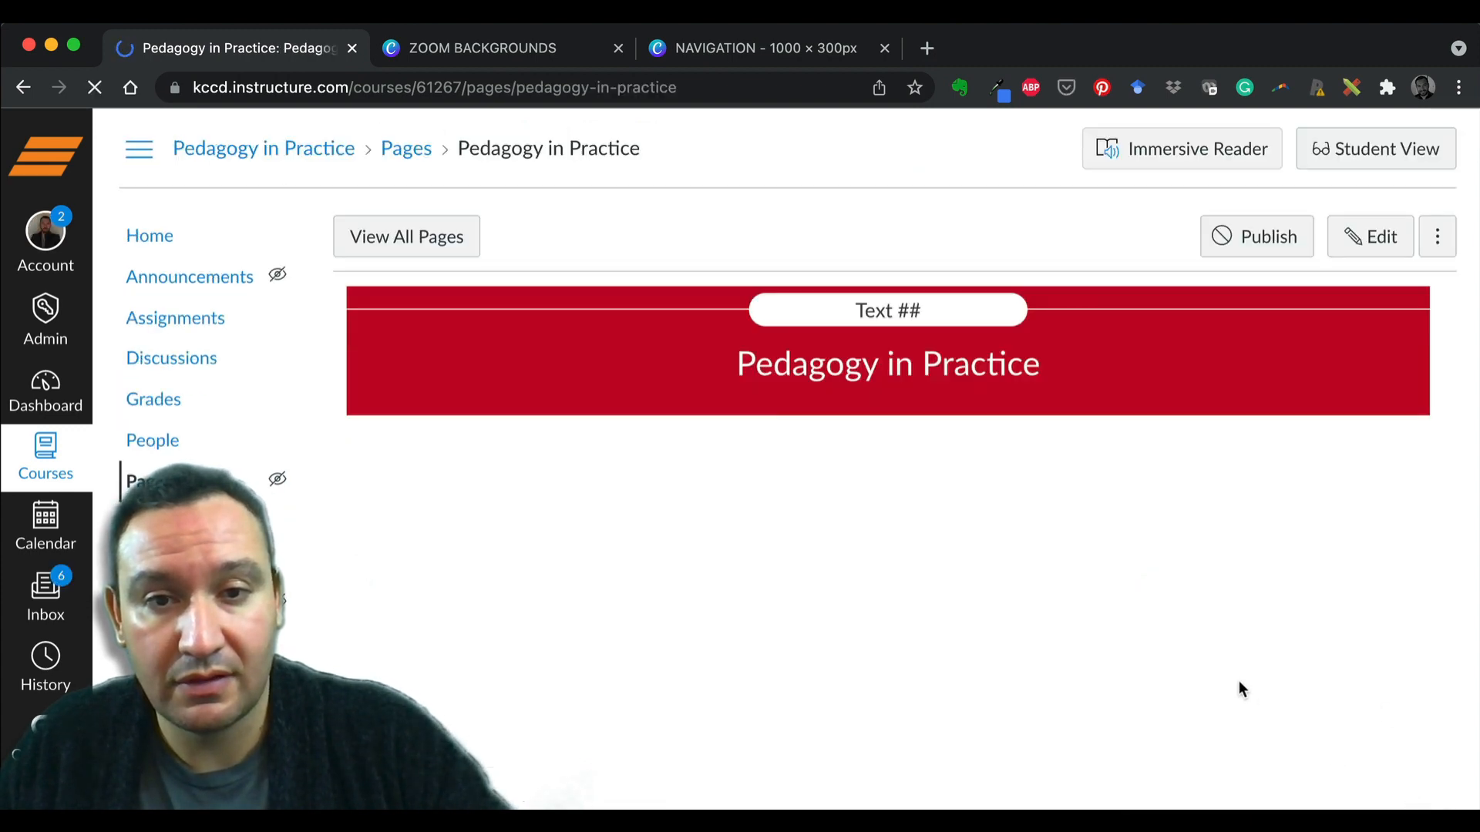
{"action": "scroll", "coordinate": [1244, 680], "scroll_direction": "down", "scroll_amount": 2}
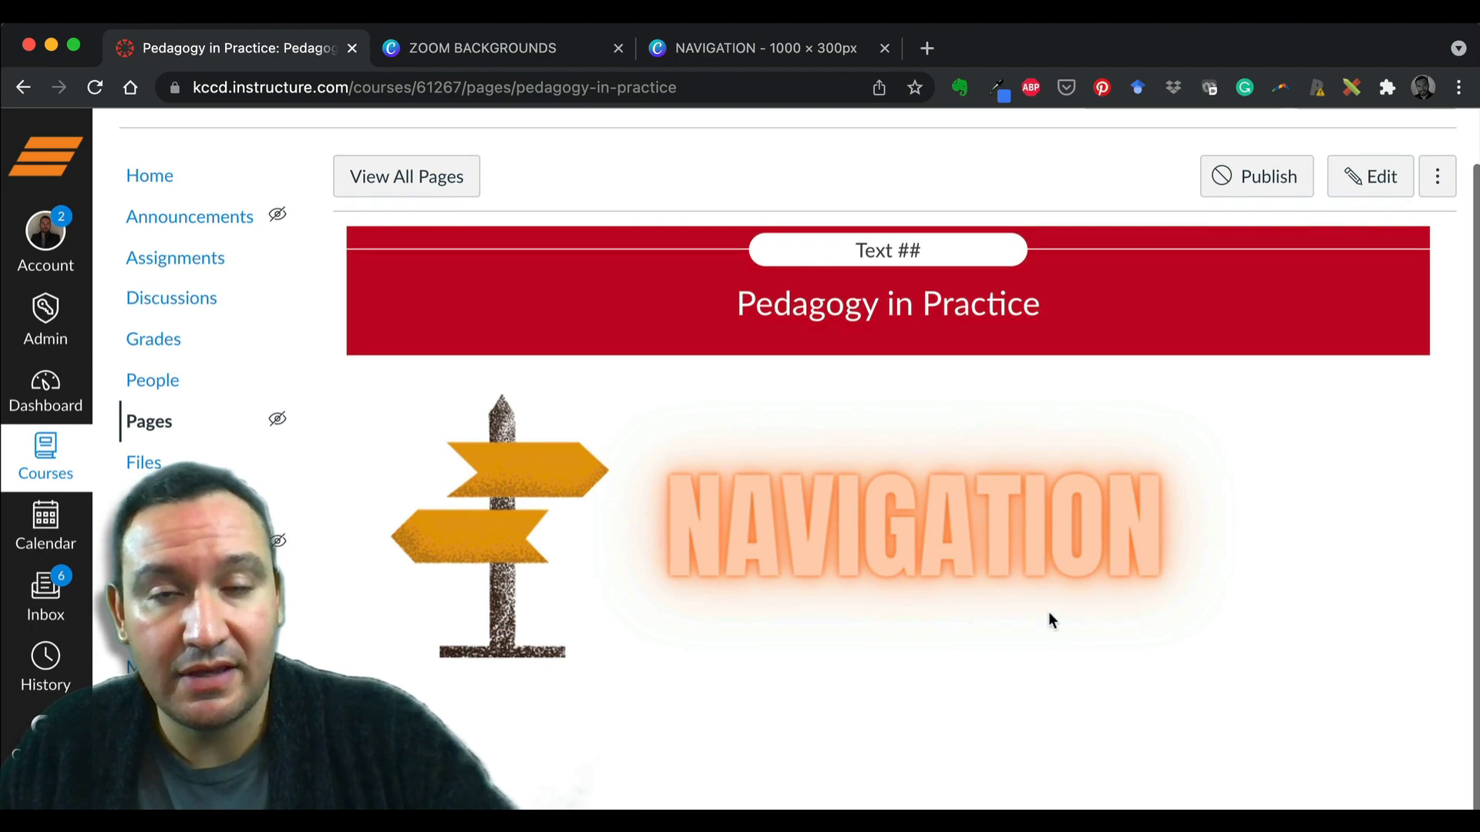